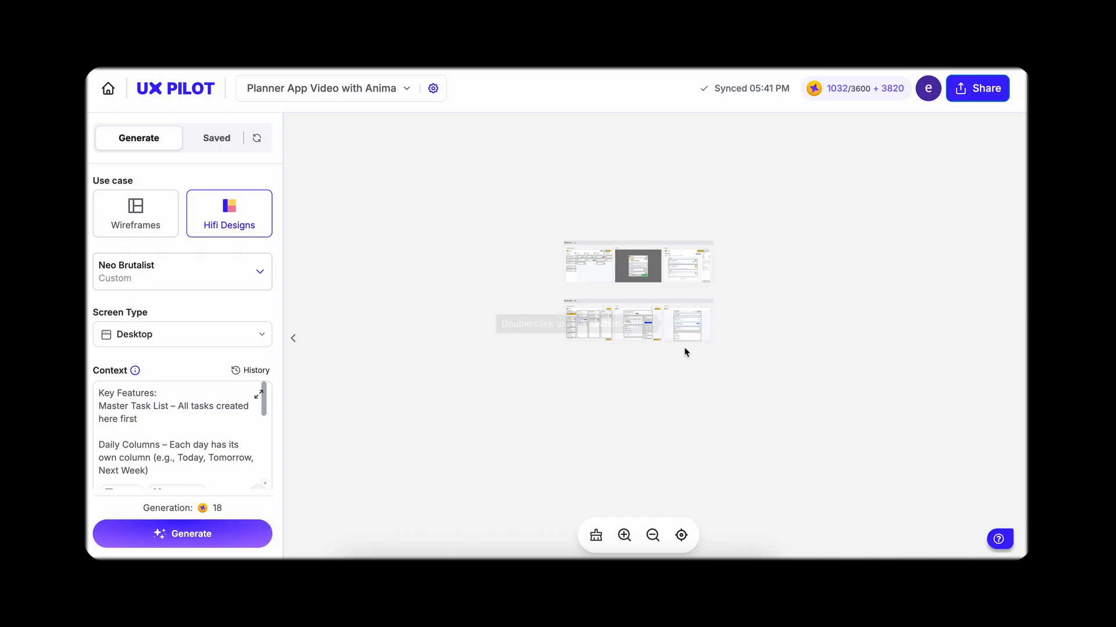
Step: Examine the generated planner screens on the UX Pilot canvas and the TaskFlow dashboard preview in the Anima playground
scroll(684, 347, up, 10)
scroll(463, 266, right, 10)
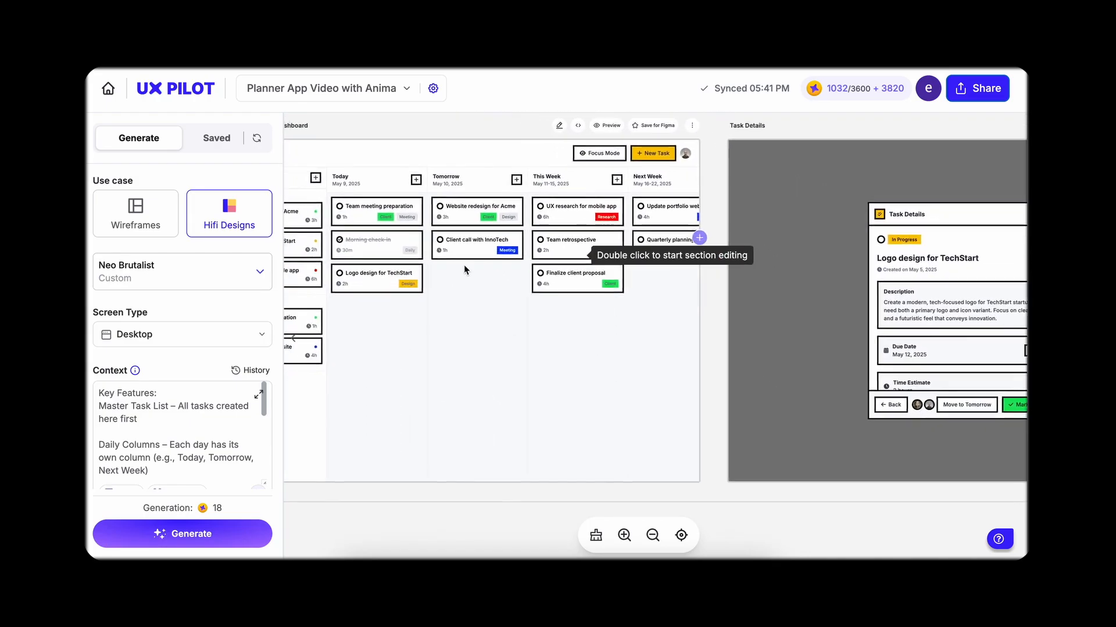
scroll(528, 287, down, 10)
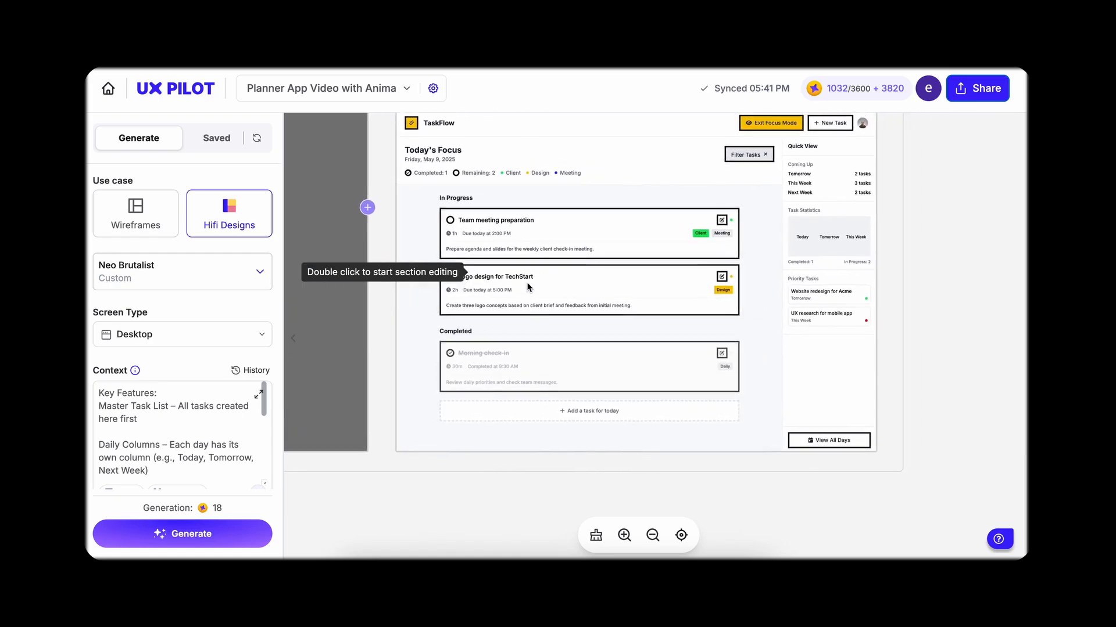
scroll(556, 300, down, 10)
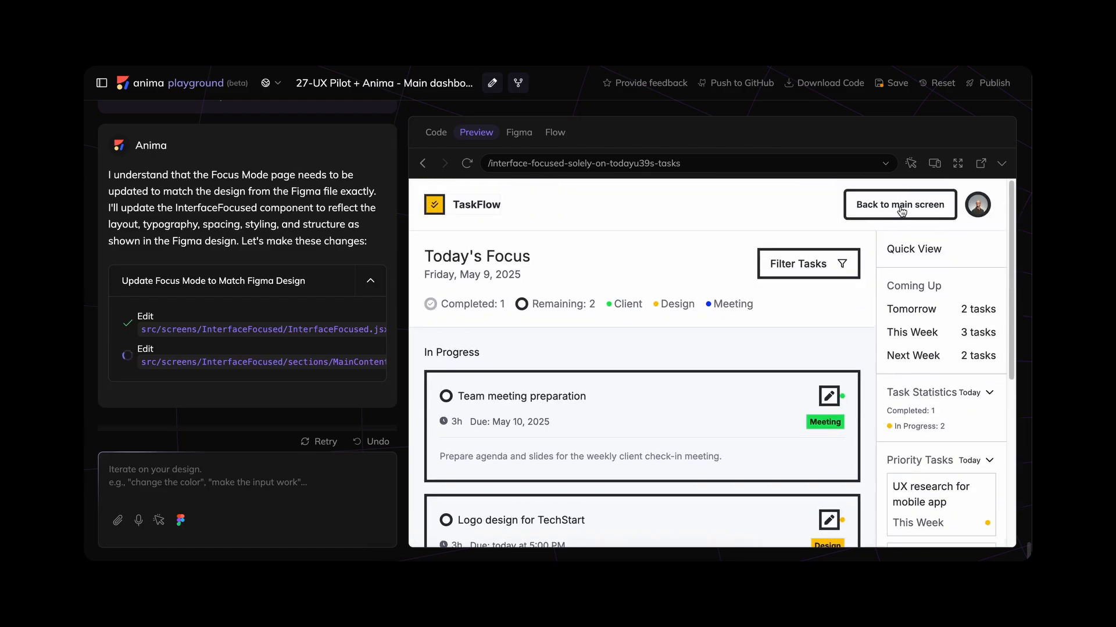
click(901, 211)
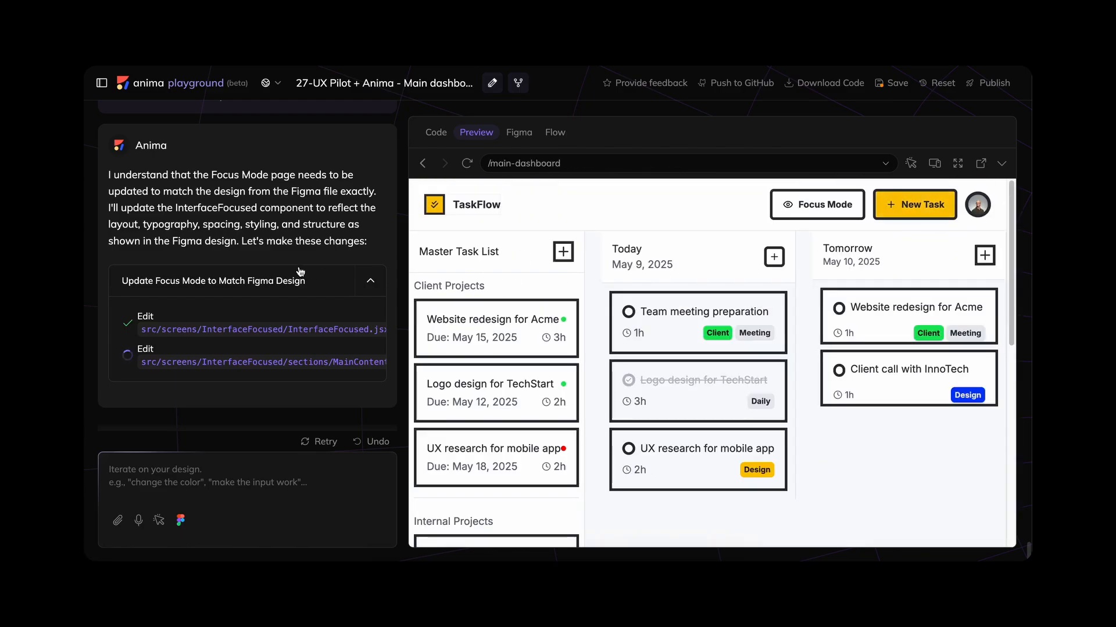
scroll(301, 267, down, 10)
scroll(301, 267, up, 3)
scroll(301, 267, down, 5)
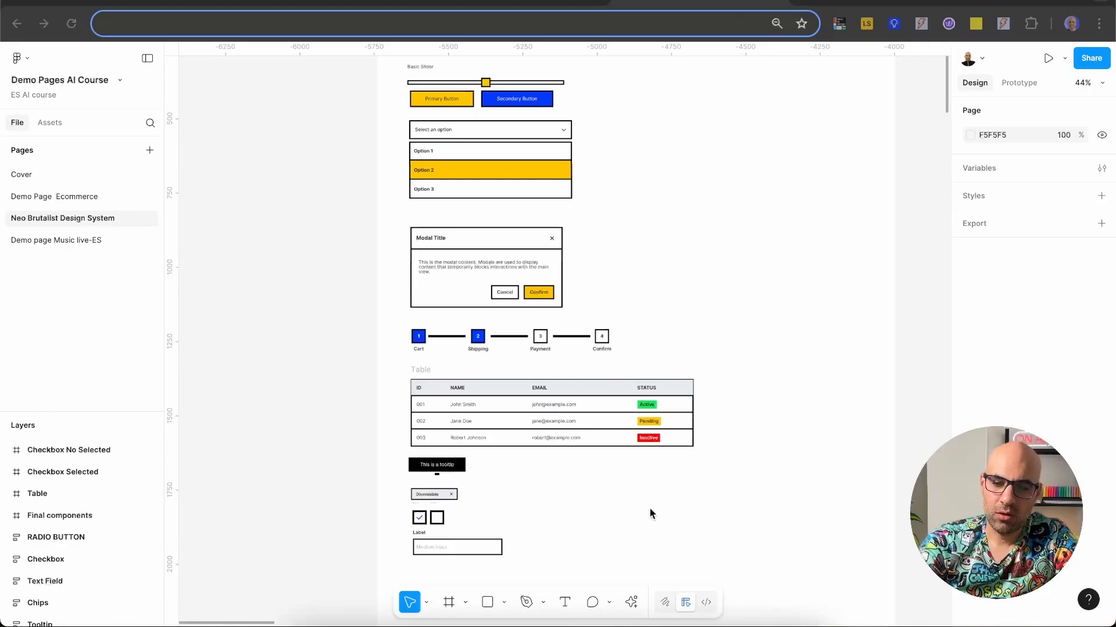
Step: Launch the UX Pilot plugin in Figma and view the components imported into the Neo Brutalist design system
click(631, 602)
text(UXPILO)
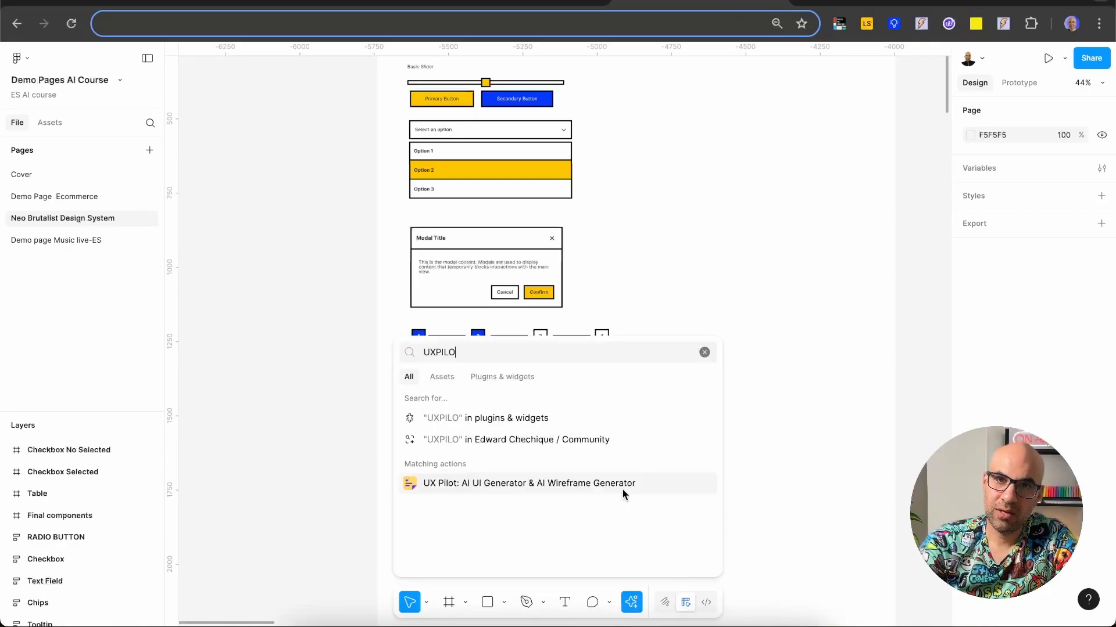
click(622, 489)
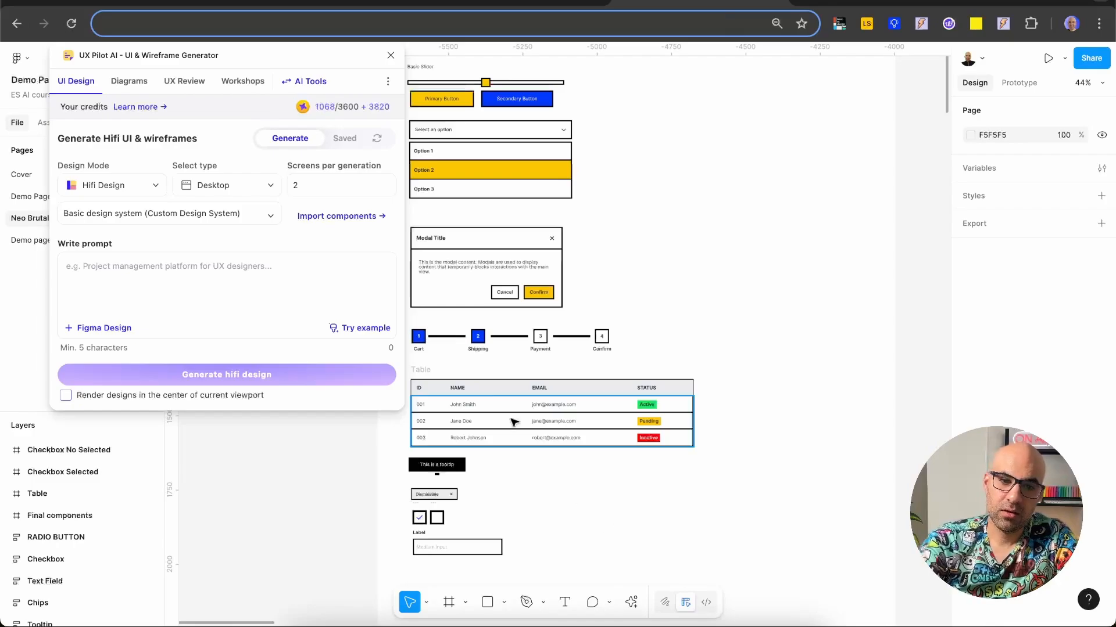
click(324, 218)
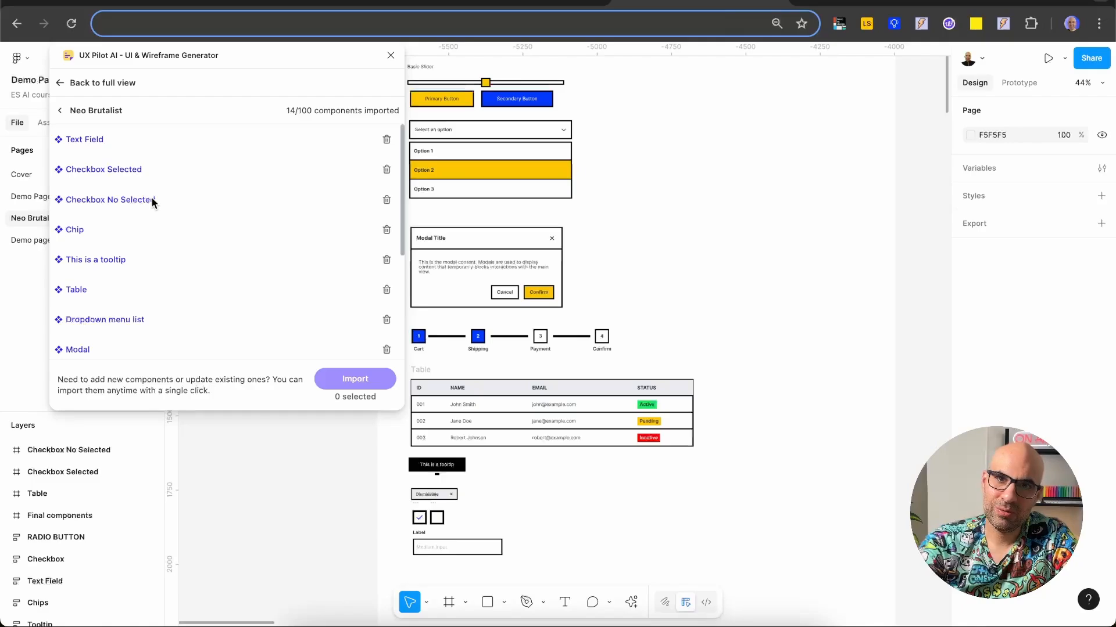
click(440, 553)
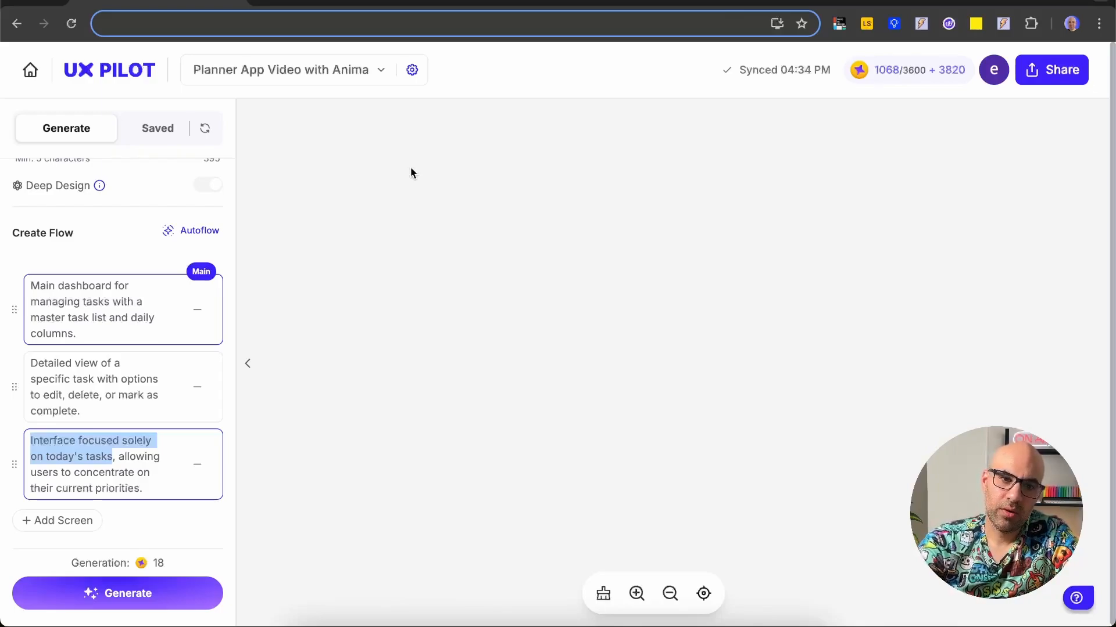
Step: Review the page context in the Page Settings, including the target users, and close it without changes
click(411, 69)
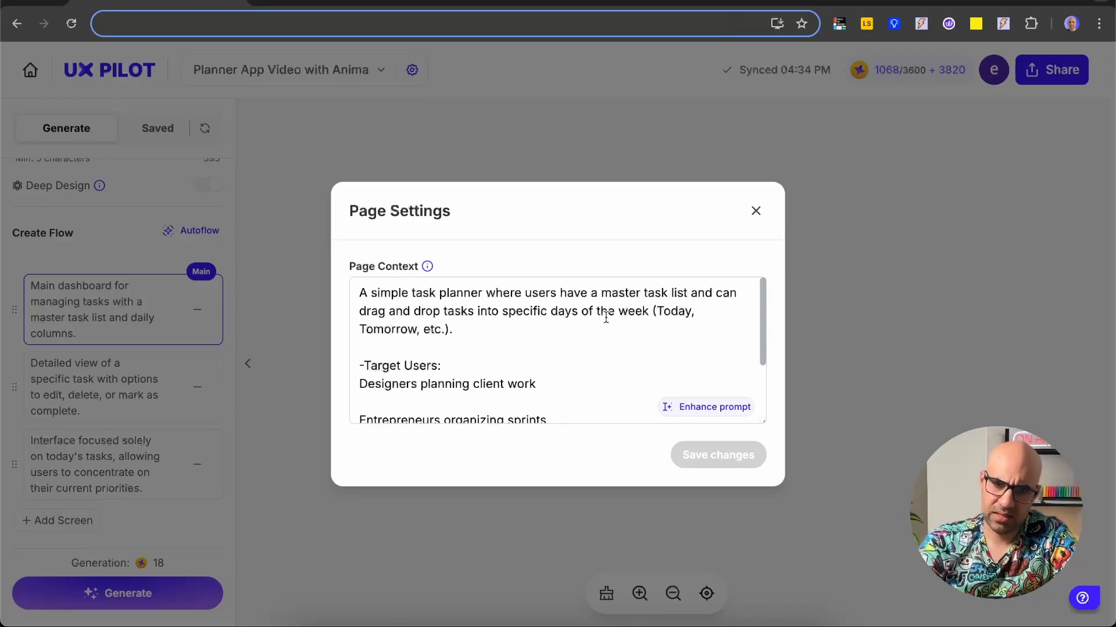
drag(587, 384, 582, 352)
click(399, 369)
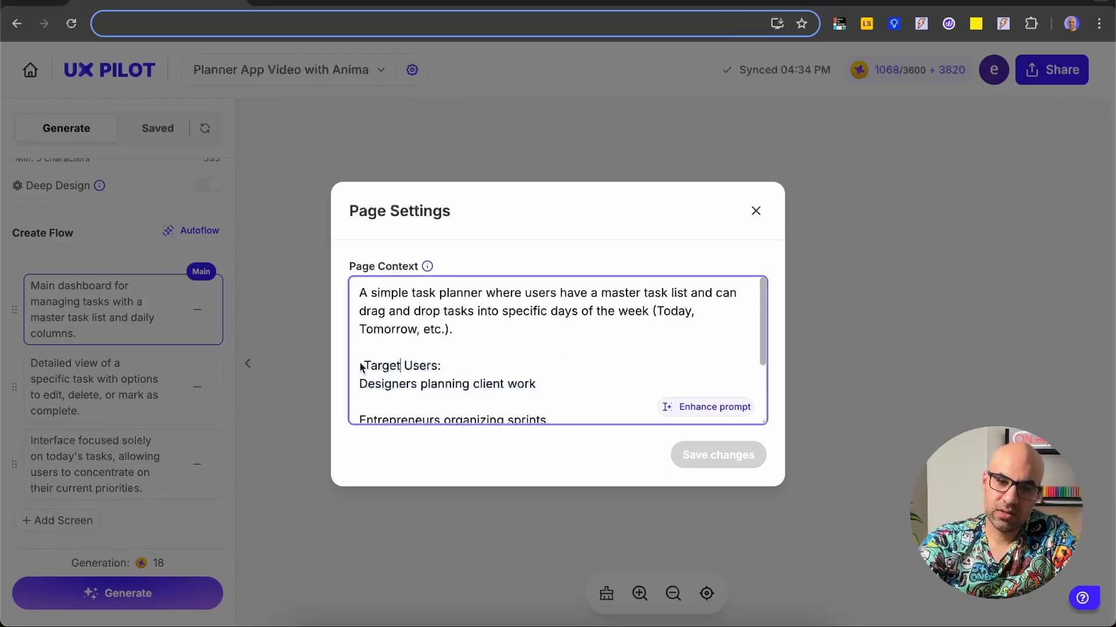
drag(360, 367, 424, 399)
scroll(434, 392, down, 1)
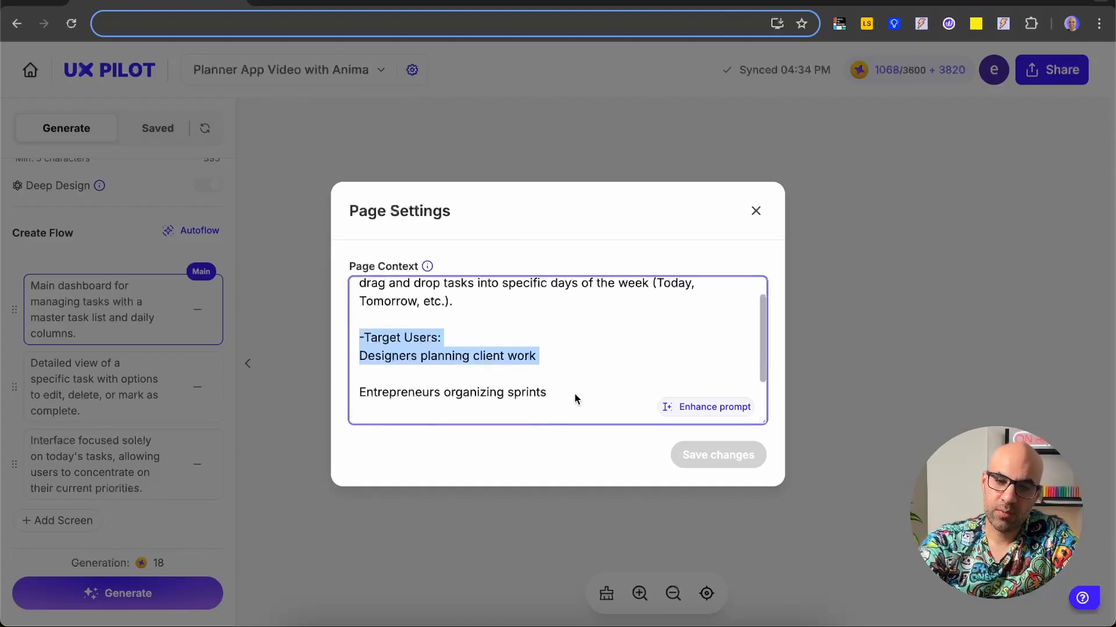
scroll(574, 398, down, 2)
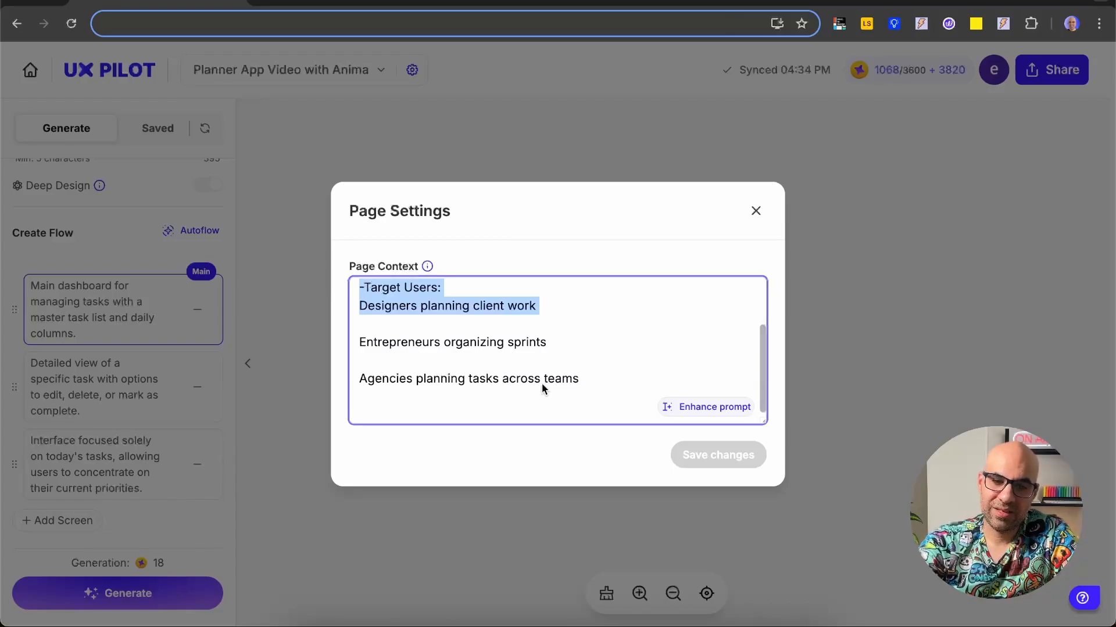
scroll(534, 344, down, 1)
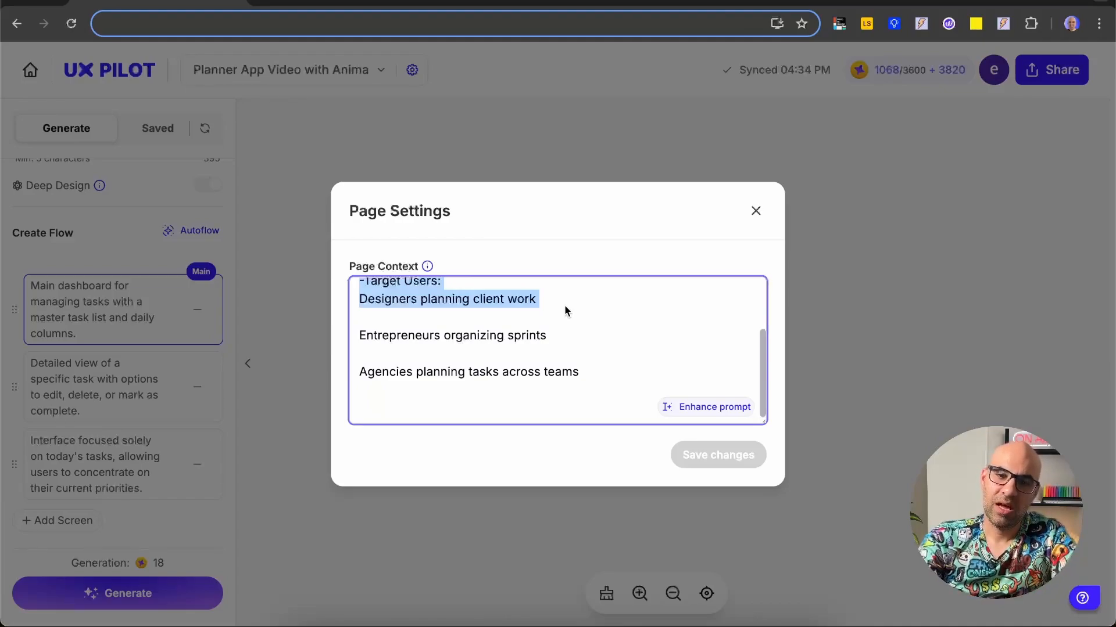
click(755, 211)
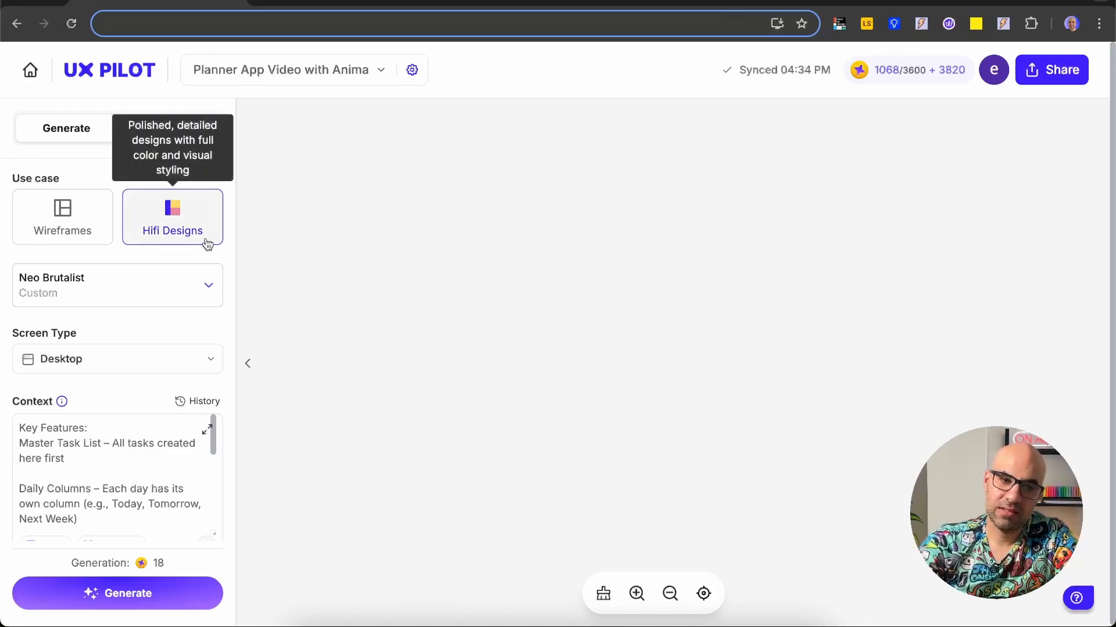
Step: Choose the custom Neo Brutalist design system and the Desktop screen type for the generation
click(196, 287)
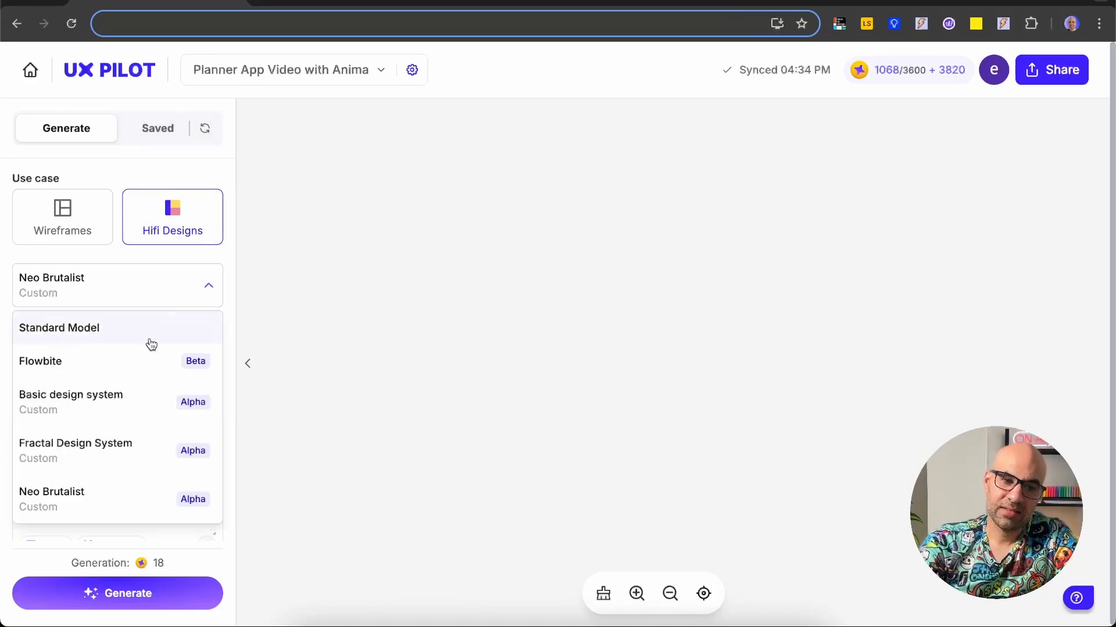
click(73, 502)
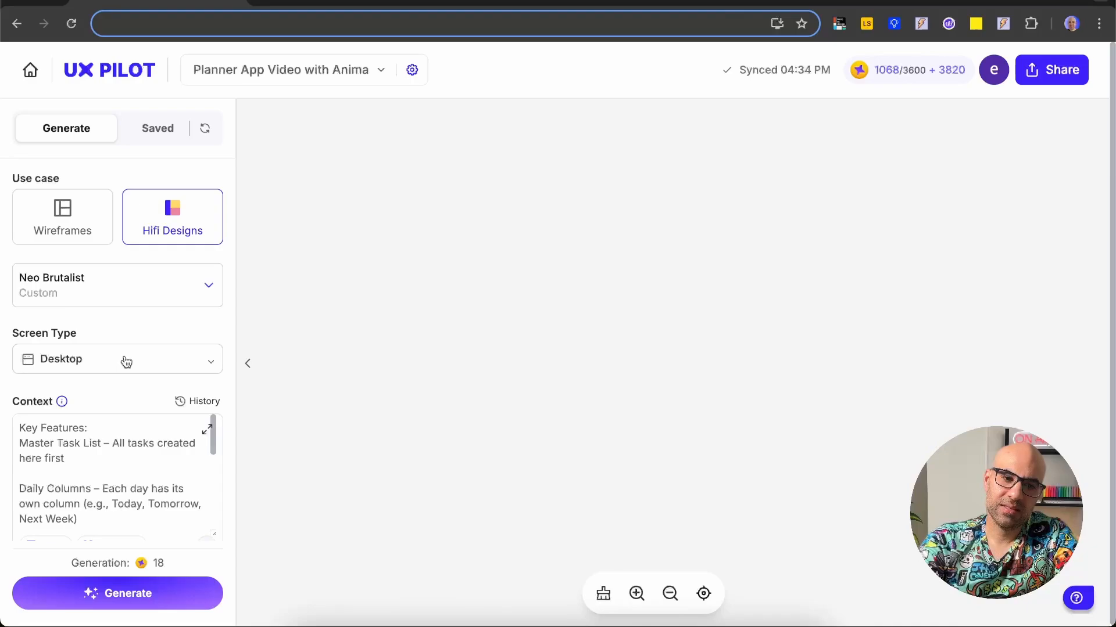
click(125, 360)
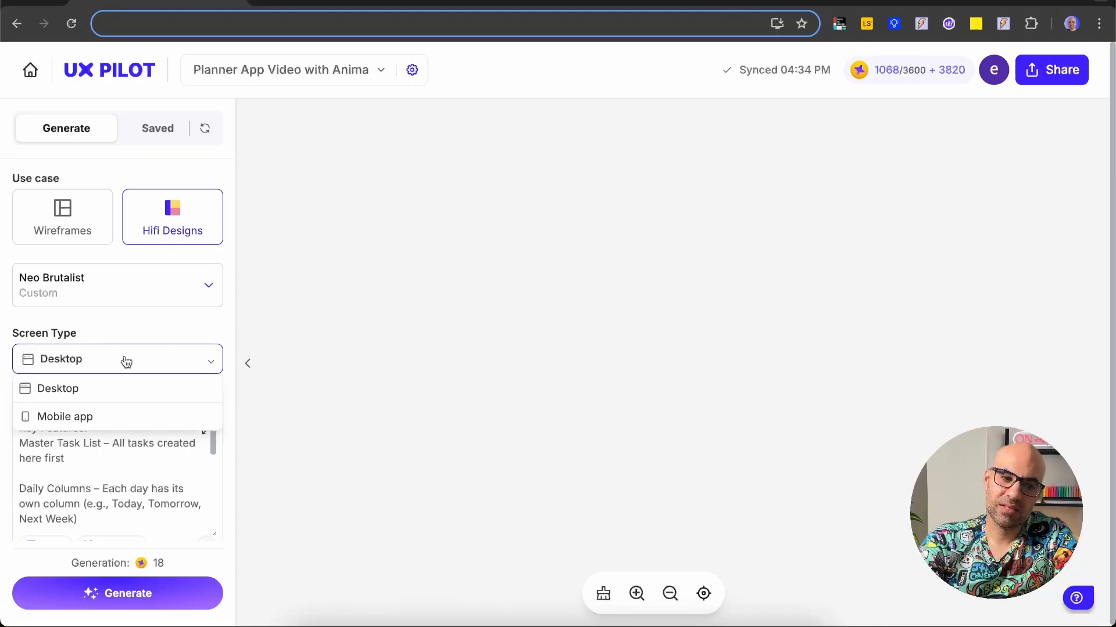
click(125, 397)
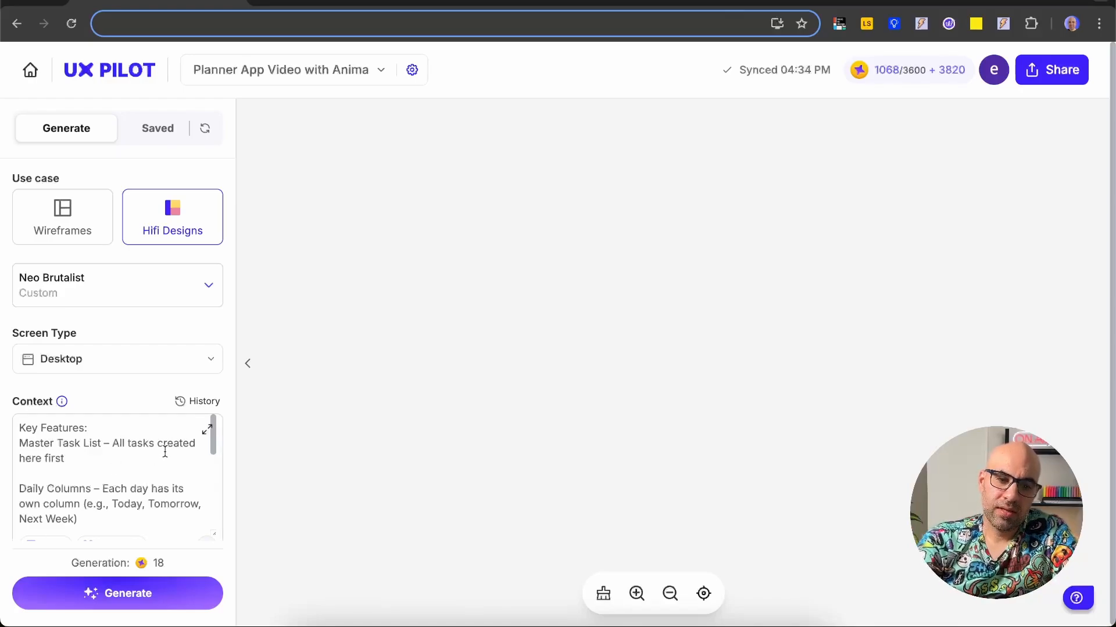
Step: Read through the key features in the expanded context prompt and update the context
click(208, 430)
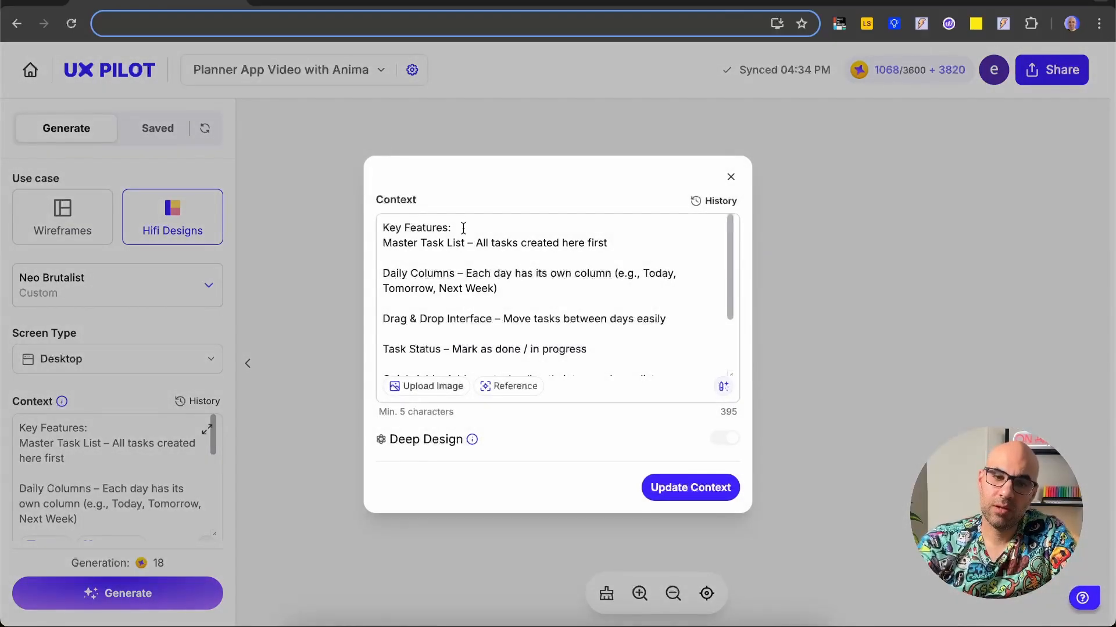
drag(392, 243, 609, 243)
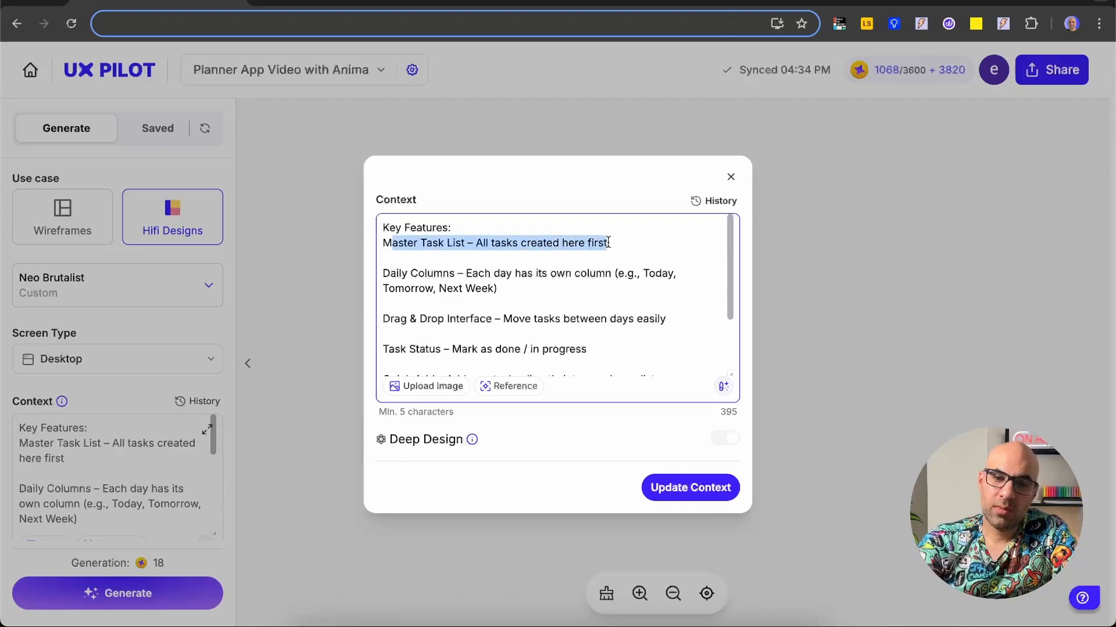
drag(391, 273, 497, 289)
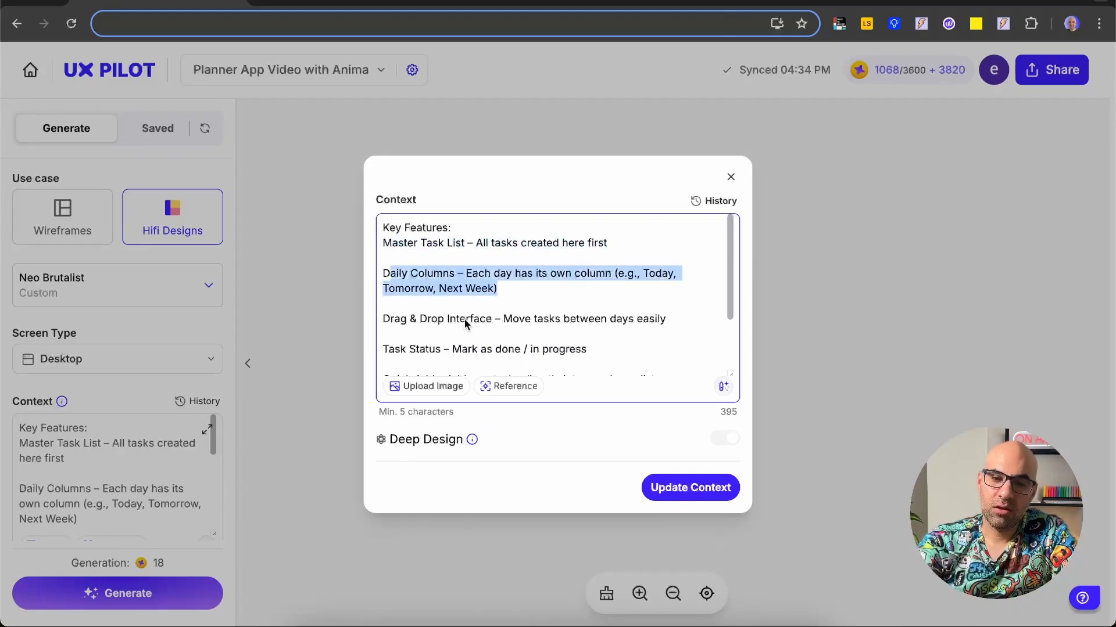
drag(393, 318, 617, 318)
scroll(523, 329, down, 1)
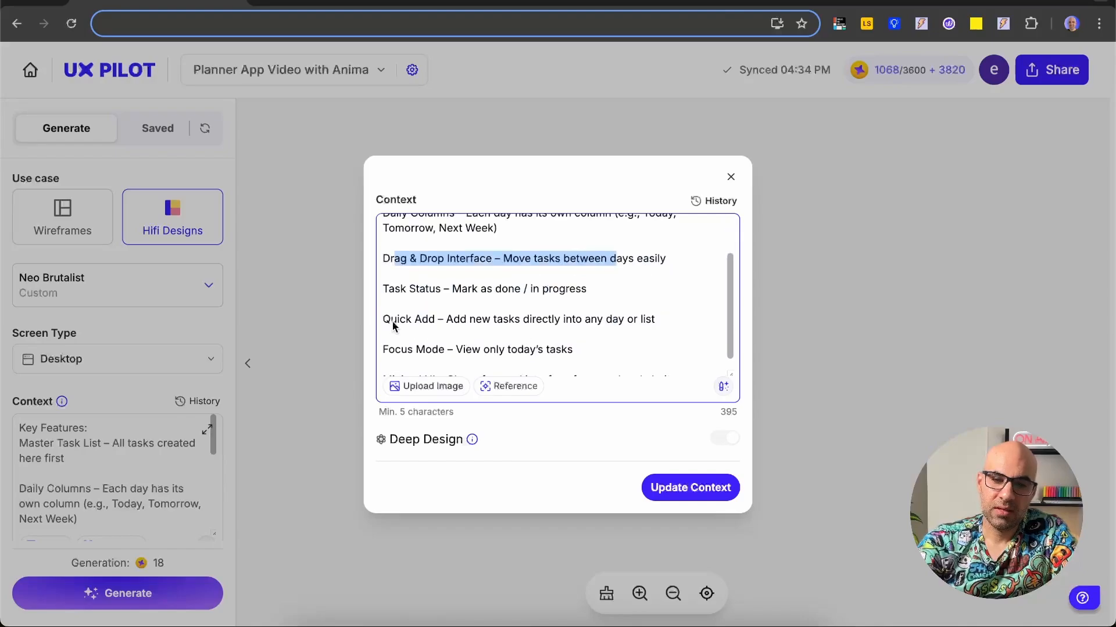
drag(400, 319, 611, 319)
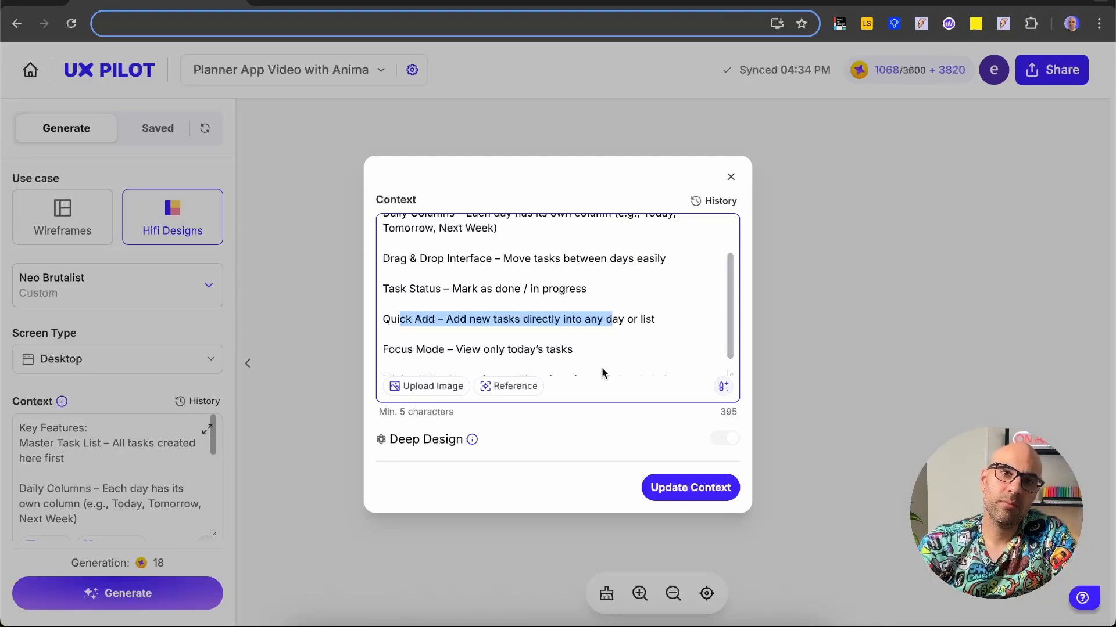
scroll(602, 373, down, 1)
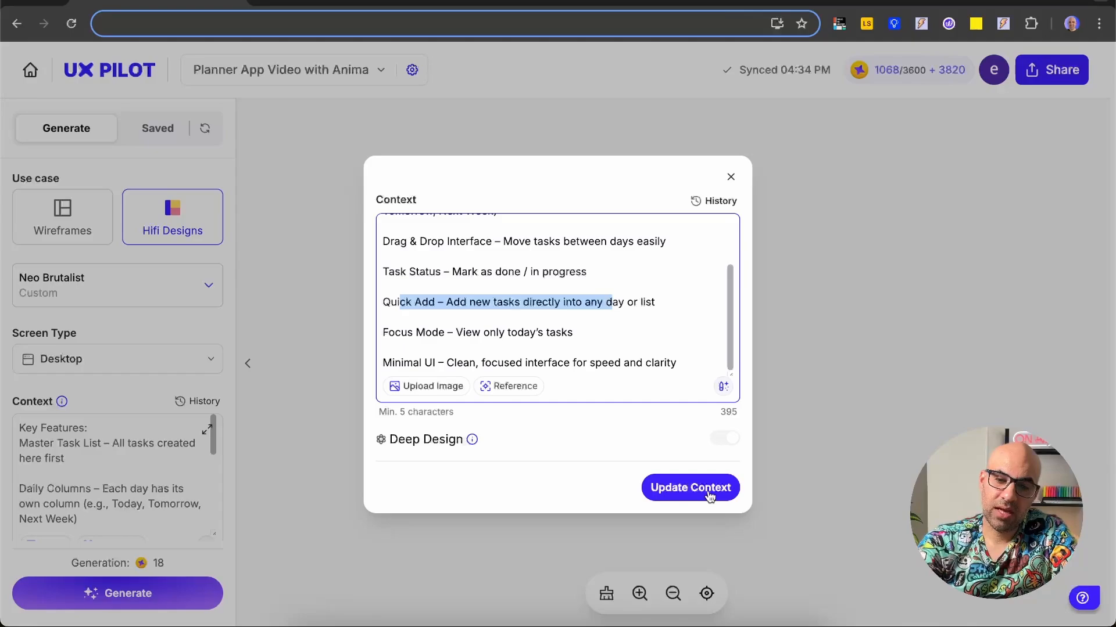
click(690, 488)
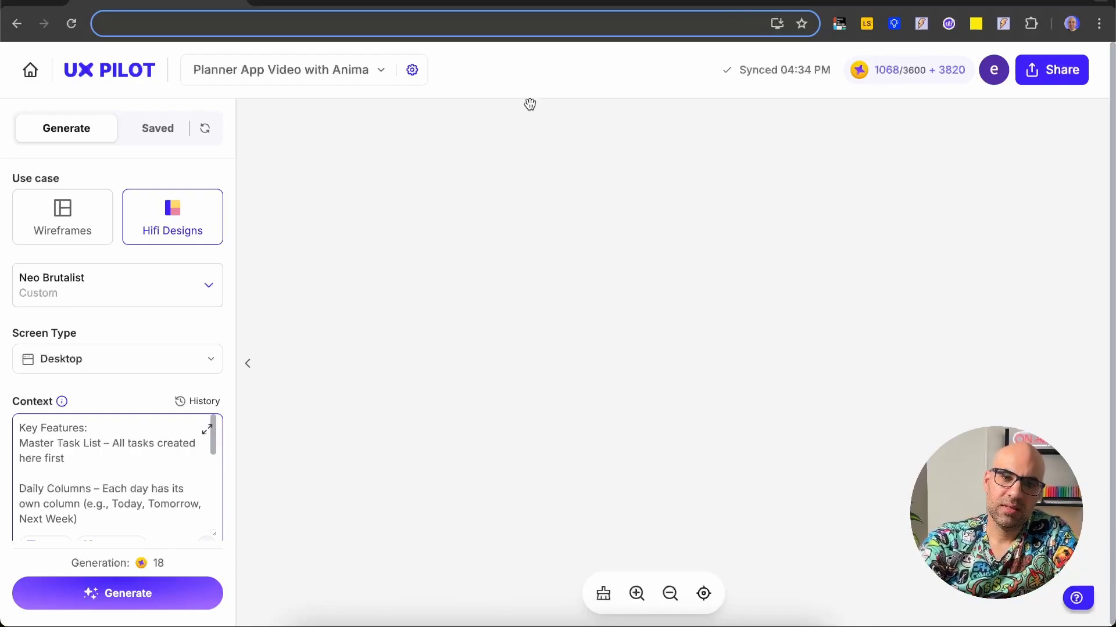
Step: Review the flow's three screen descriptions: the main dashboard, the detailed task view and the interface focused on today's tasks
click(412, 69)
click(592, 138)
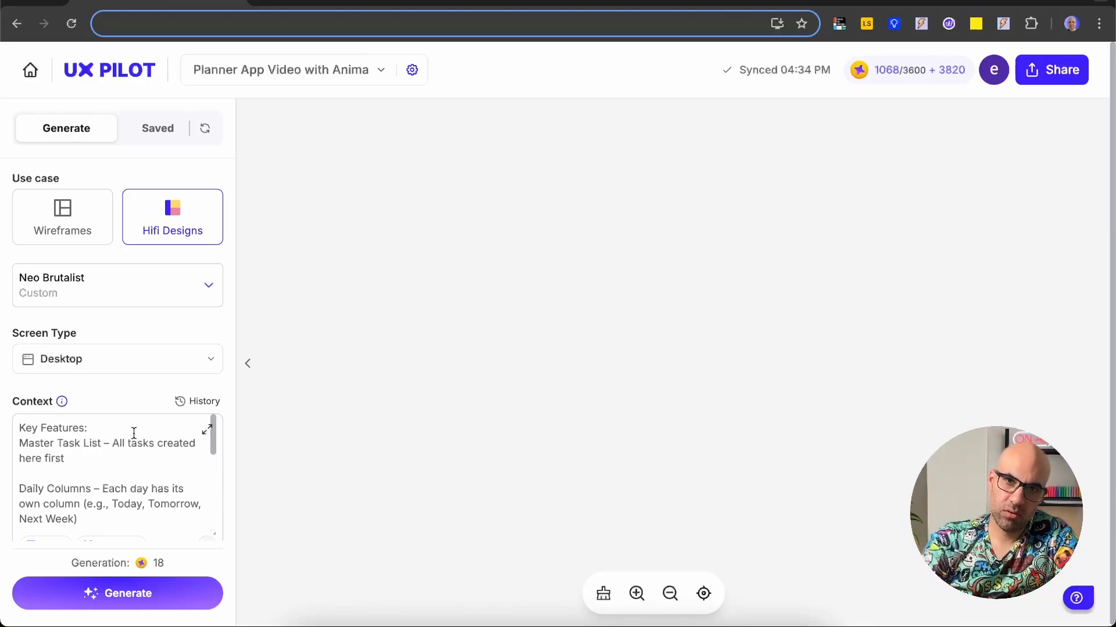
scroll(211, 379, down, 7)
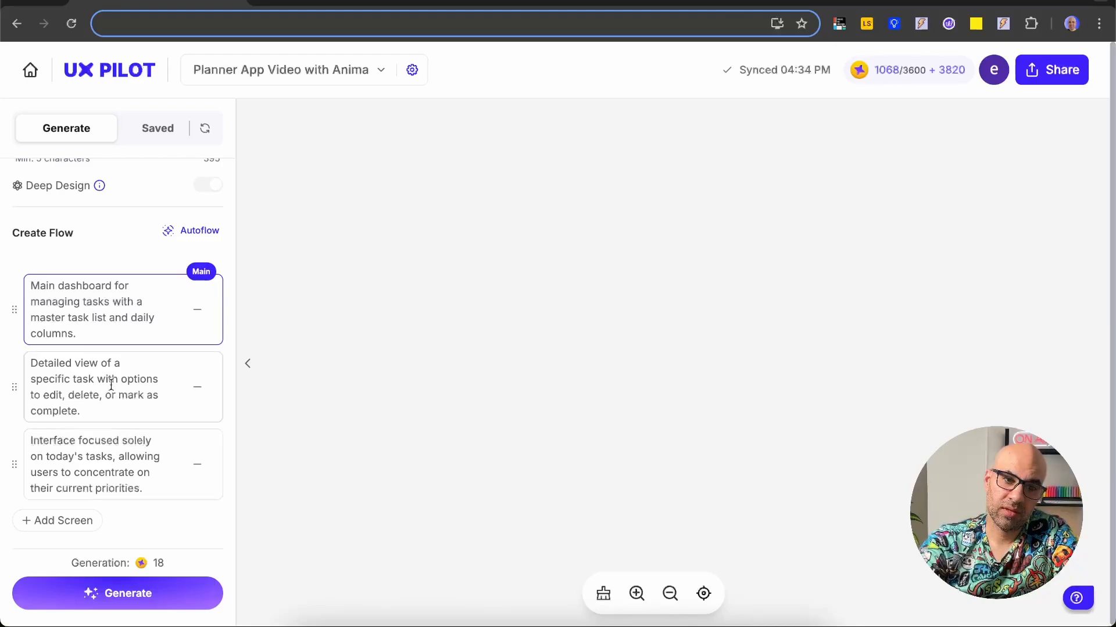
drag(46, 286, 104, 286)
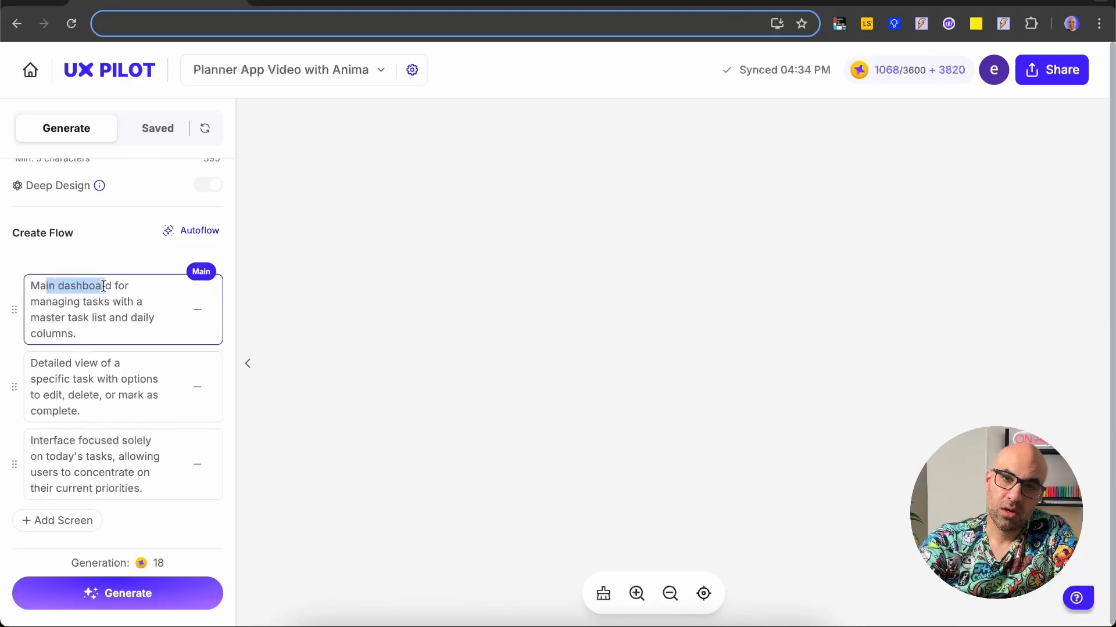
drag(37, 363, 123, 363)
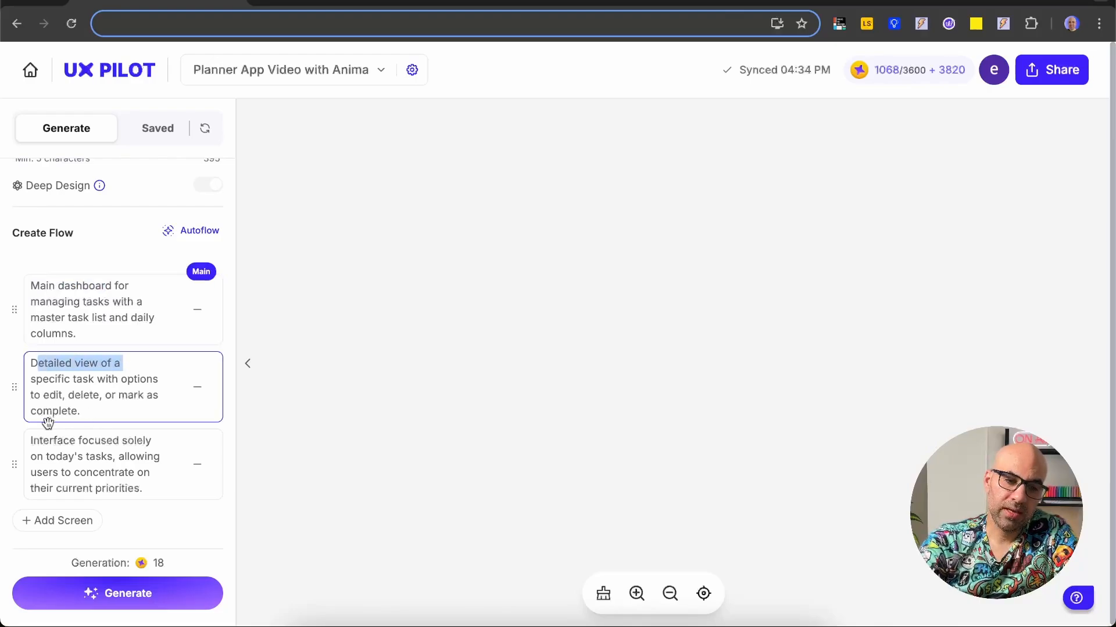
drag(50, 440, 133, 452)
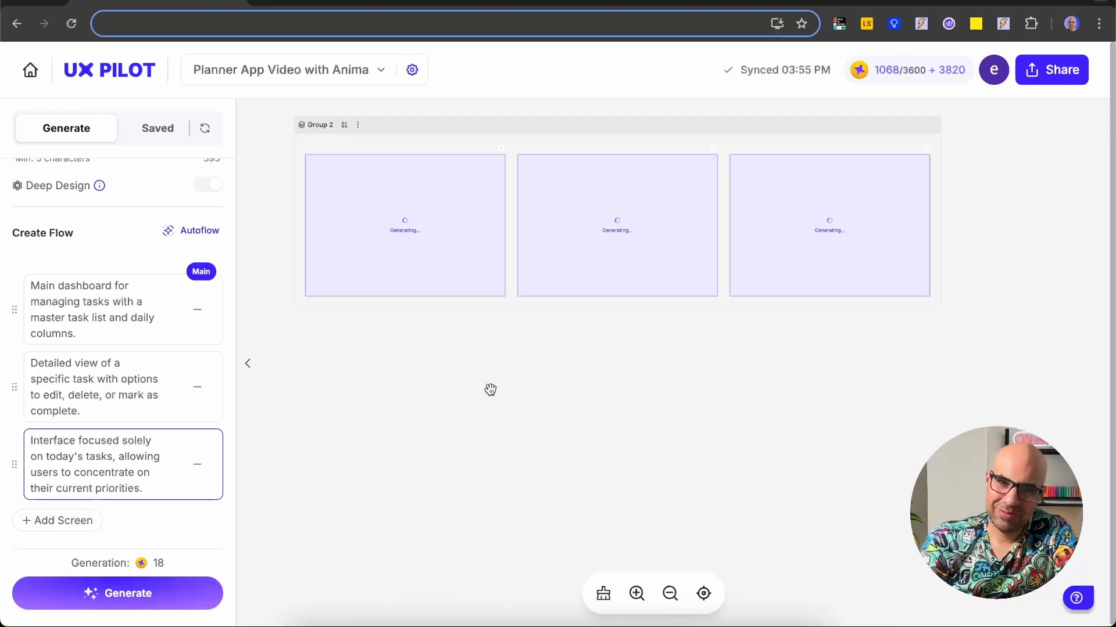
Step: Examine the Task Management Dashboard, Task Details and Focus Mode screens of Group 1 on the canvas
scroll(491, 389, up, 10)
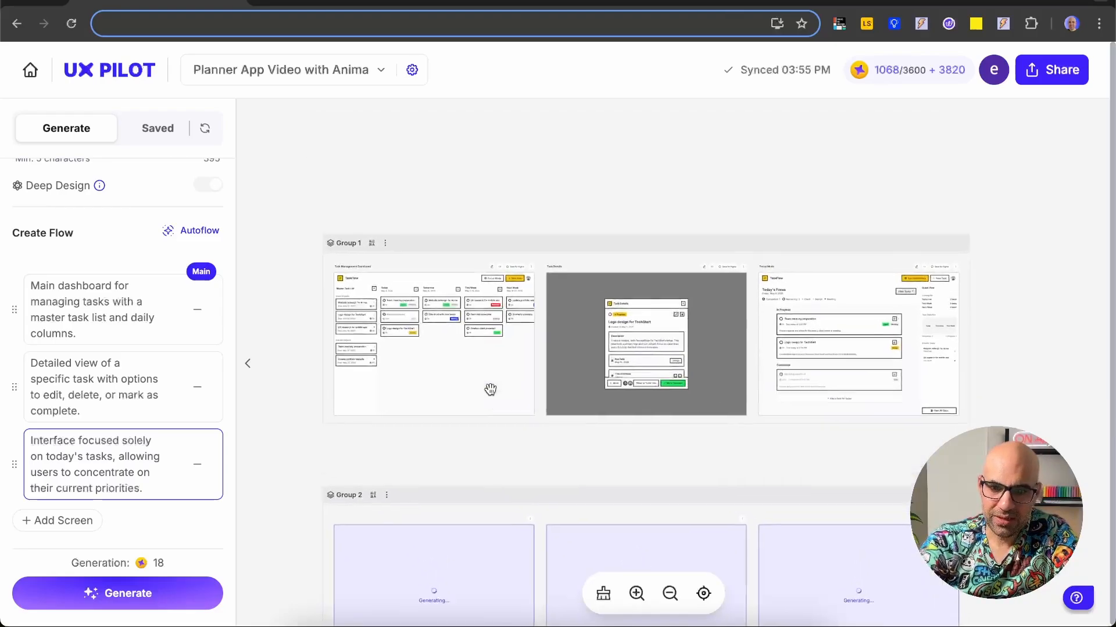
scroll(553, 462, up, 5)
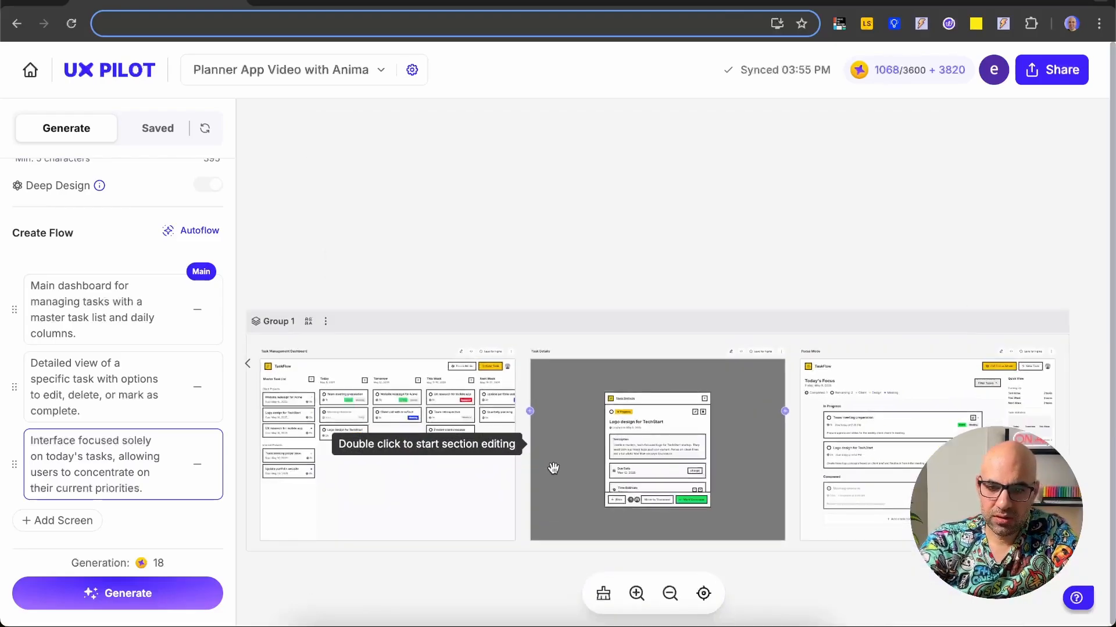
scroll(554, 469, up, 5)
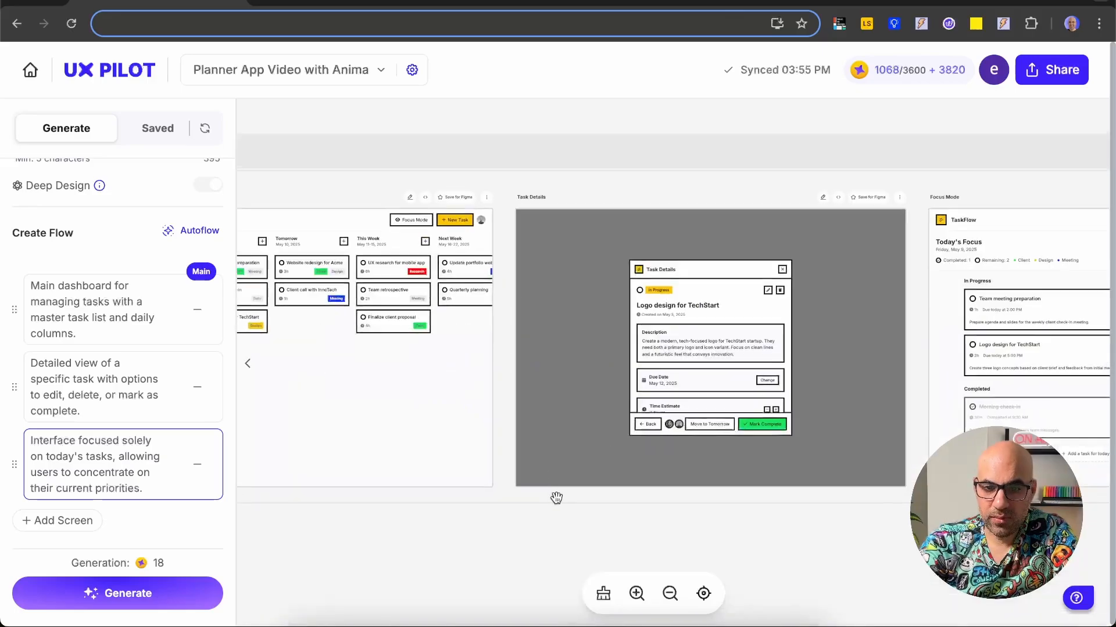
scroll(557, 503, left, 1)
scroll(557, 503, down, 1)
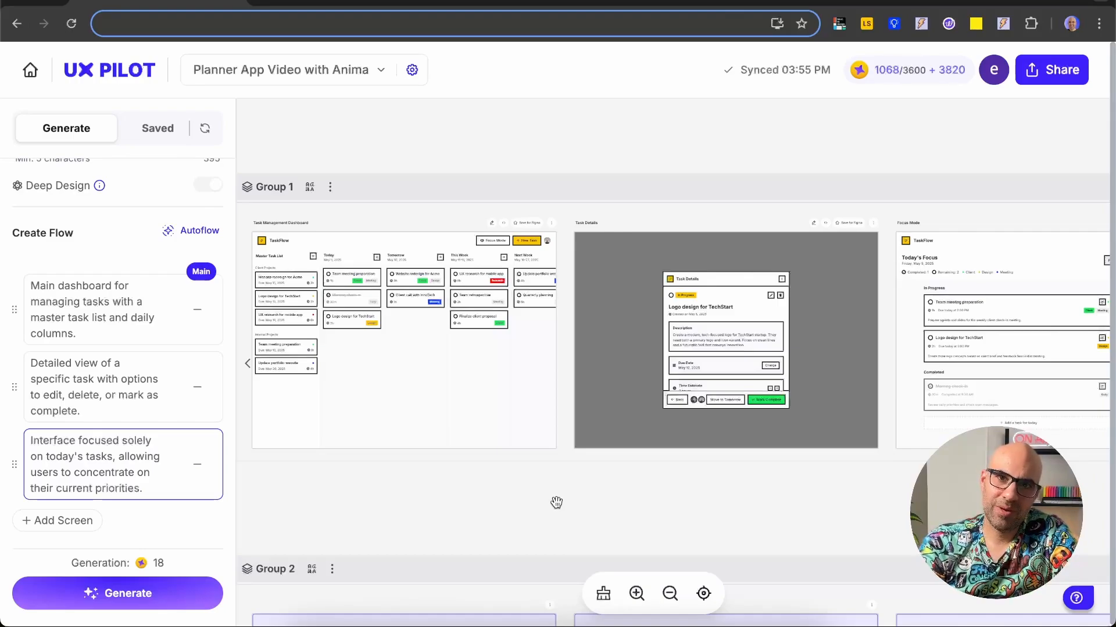
Step: Inspect the Task Management Dashboard and the Task Details modal of Group 1 up close
scroll(556, 502, down, 5)
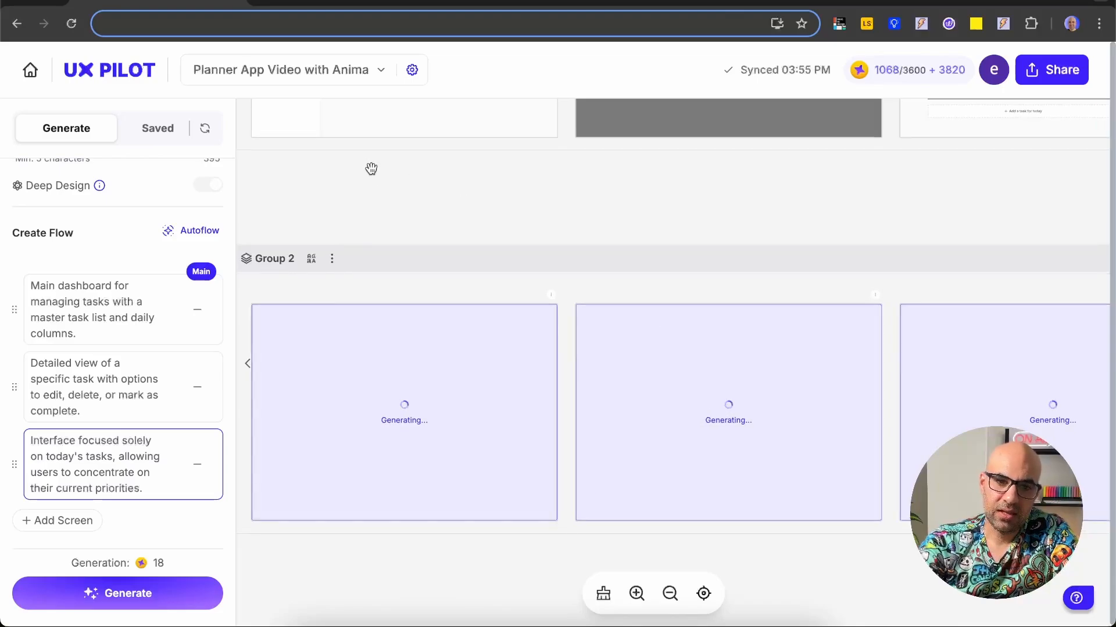
scroll(371, 169, up, 2)
scroll(405, 190, up, 3)
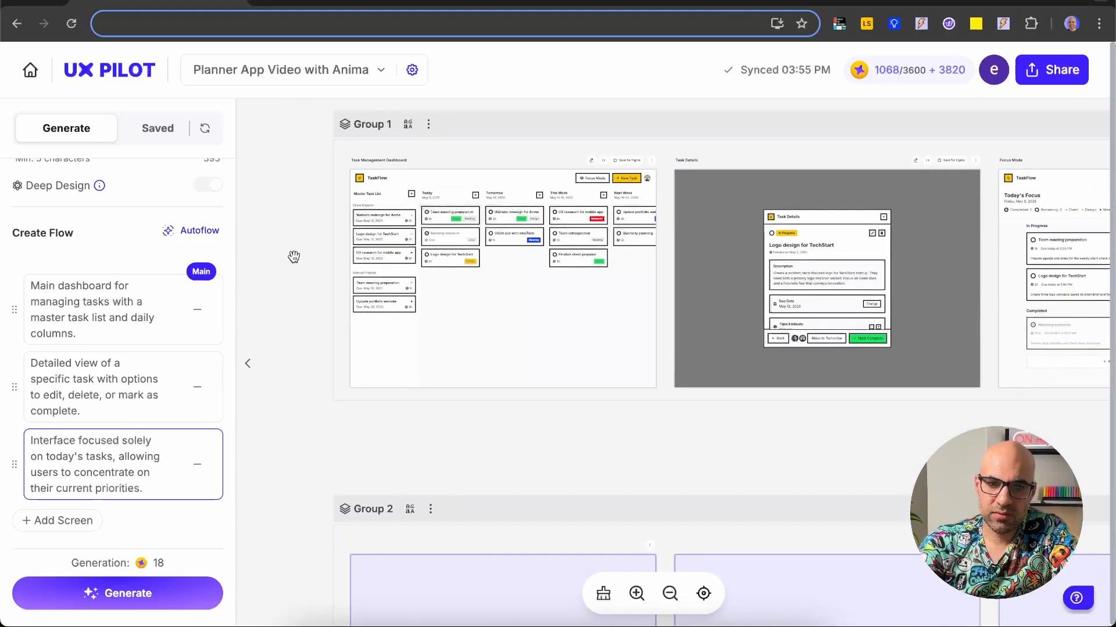
scroll(294, 254, up, 2)
scroll(294, 254, up, 2)
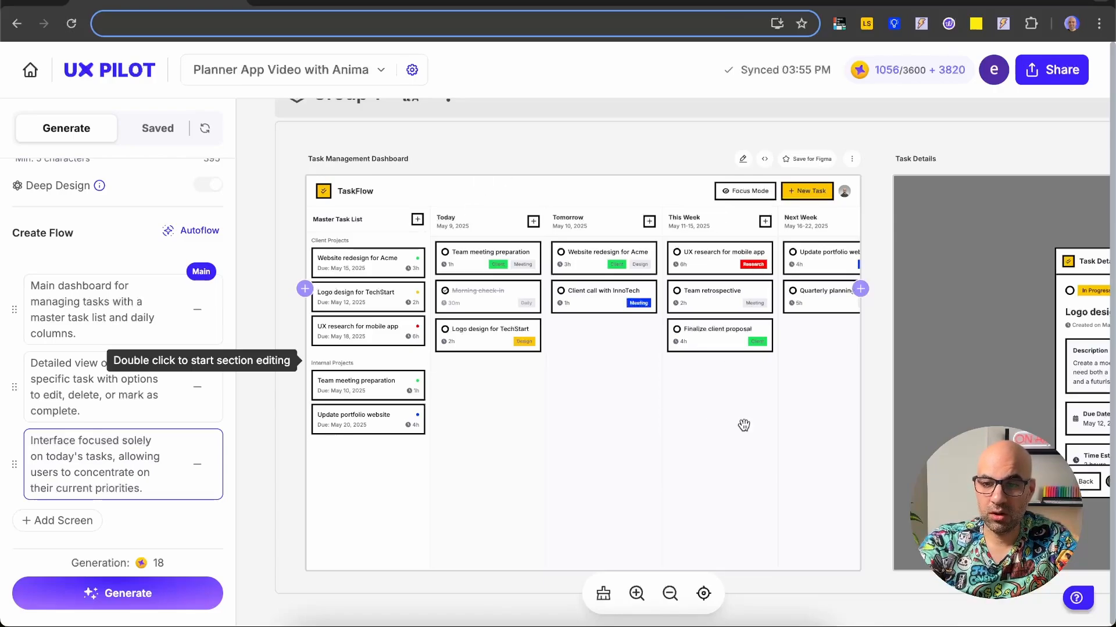
scroll(746, 427, right, 6)
scroll(751, 430, right, 3)
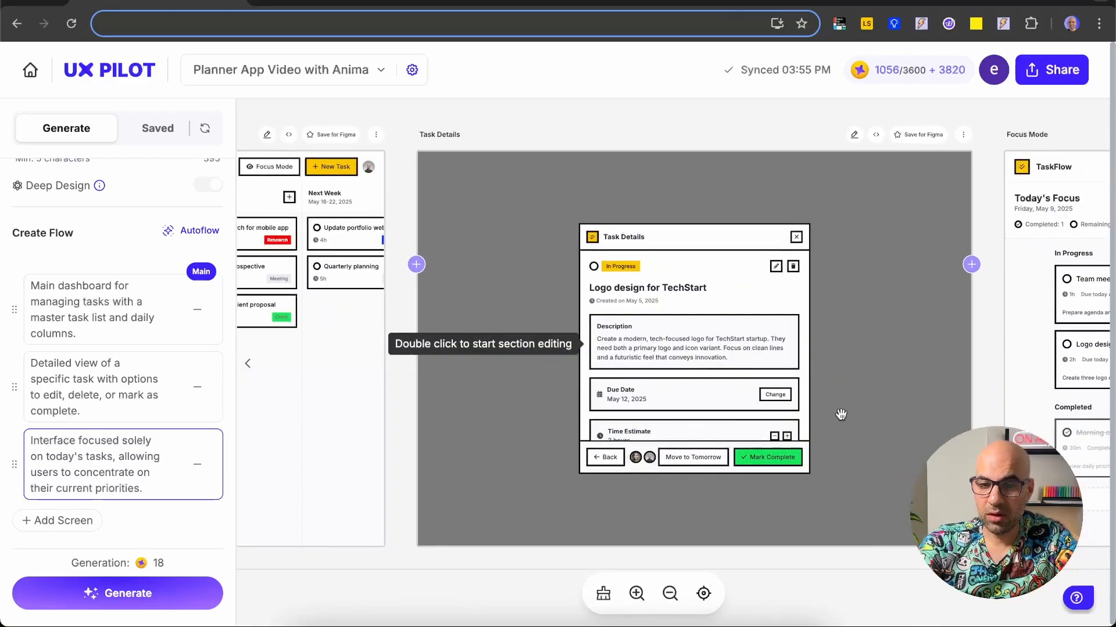
scroll(839, 410, up, 1)
scroll(838, 410, up, 5)
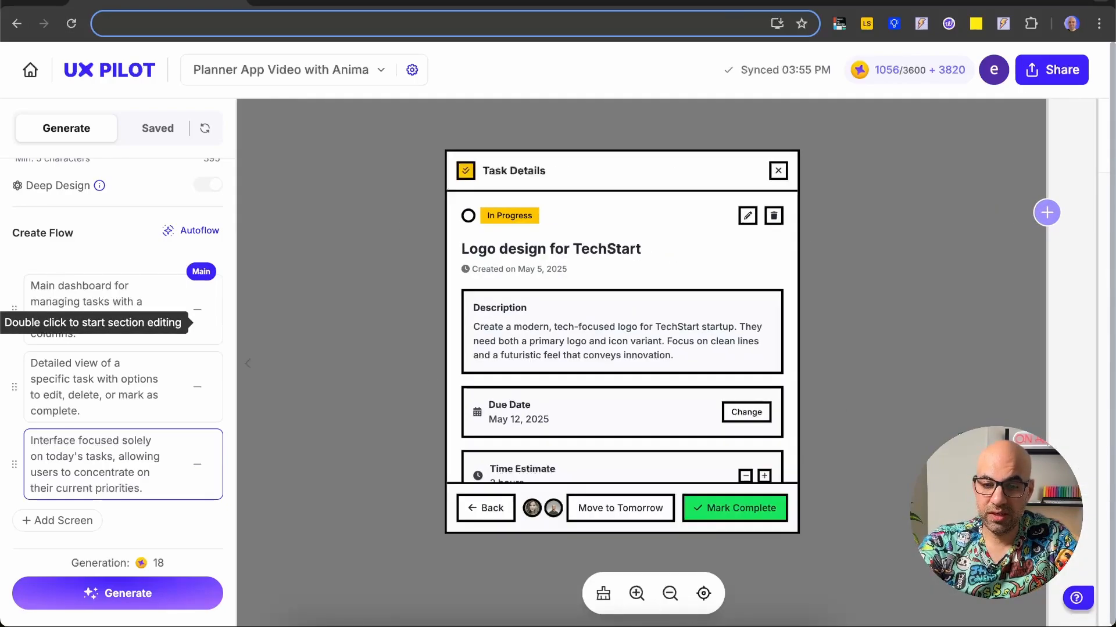
scroll(865, 408, down, 3)
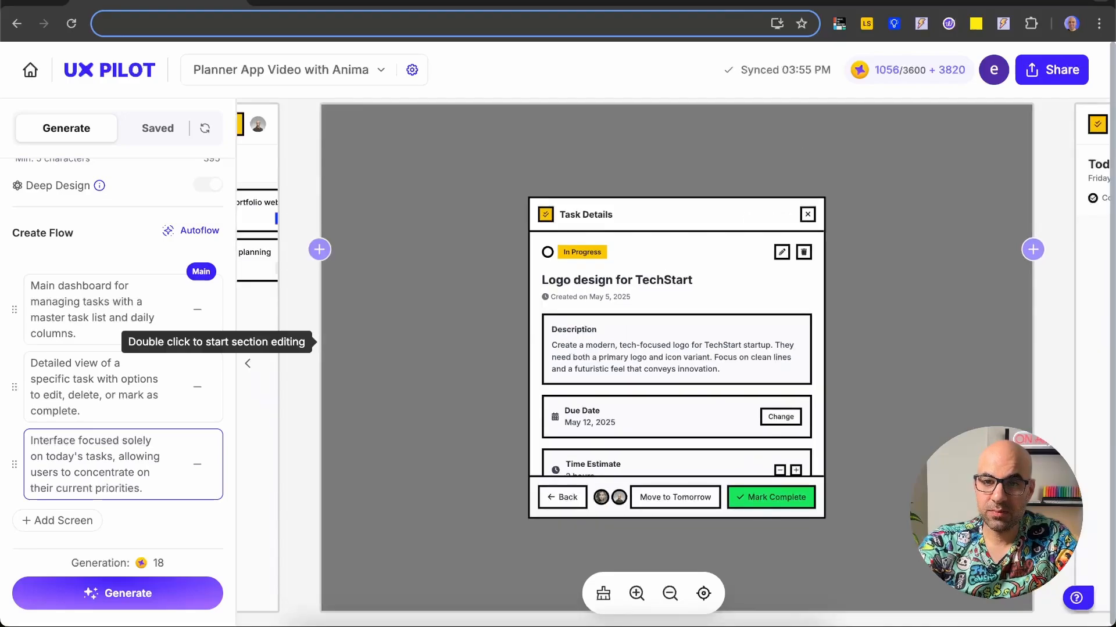
Step: Review Group 1's Focus Mode screen, including its Exit Focus Mode control
scroll(802, 356, right, 10)
scroll(803, 356, down, 1)
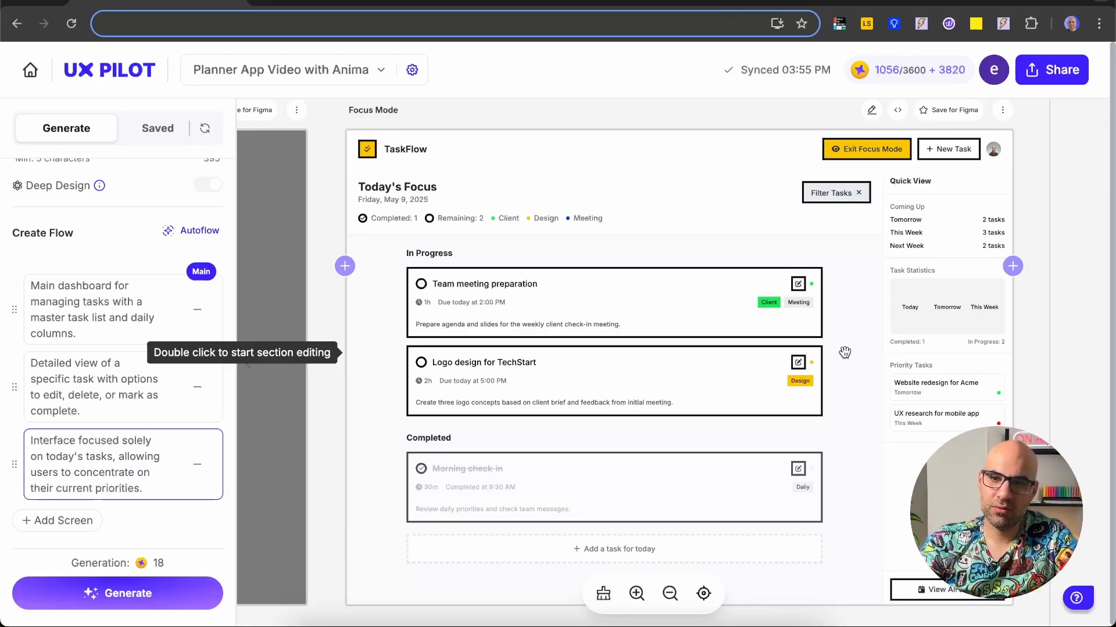
scroll(844, 353, right, 2)
scroll(844, 353, up, 1)
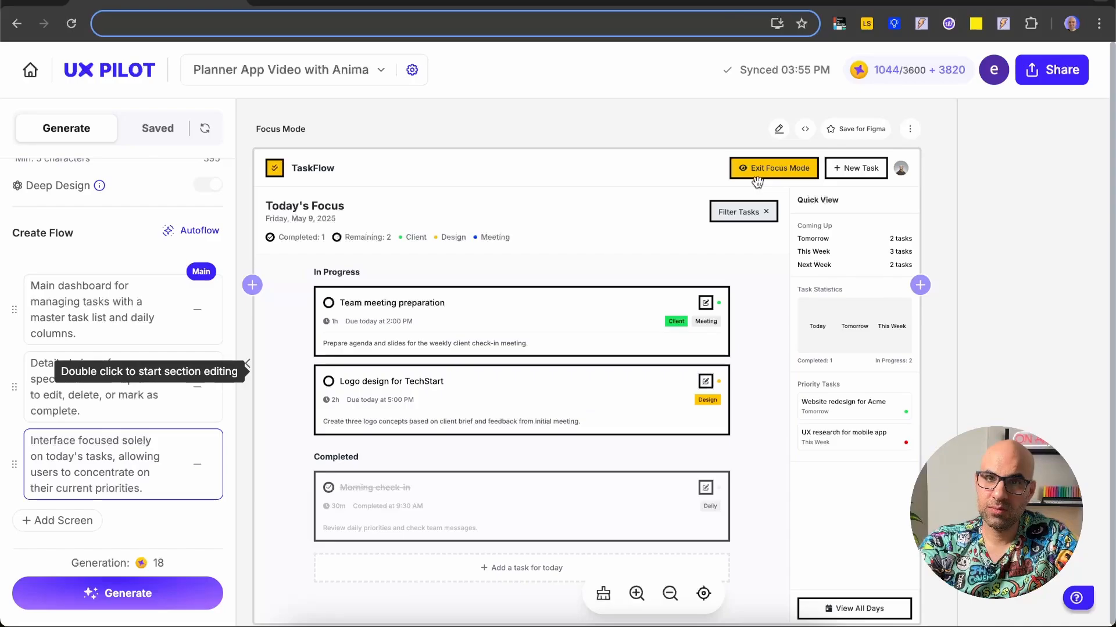
click(757, 176)
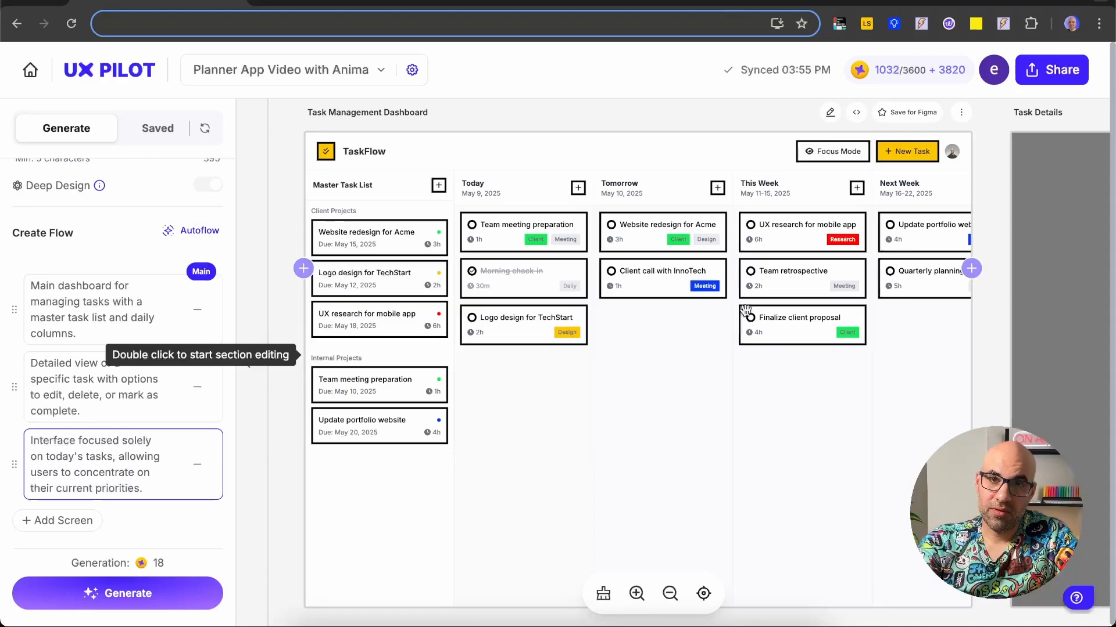
Step: Open the options of Group 1 on the canvas
scroll(610, 273, up, 5)
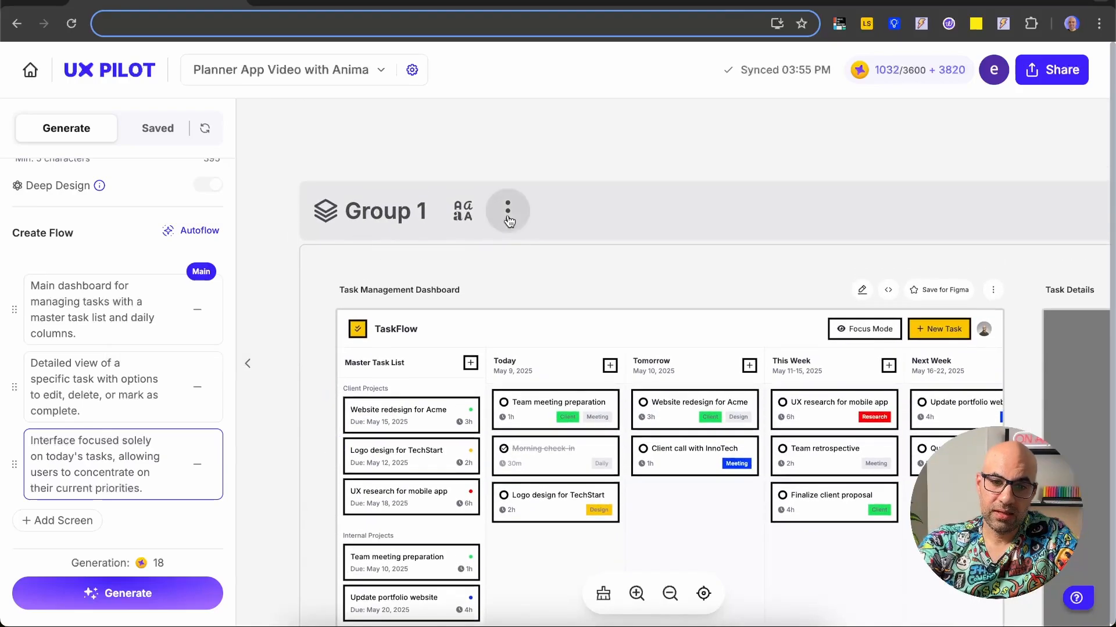
click(508, 219)
scroll(509, 216, up, 3)
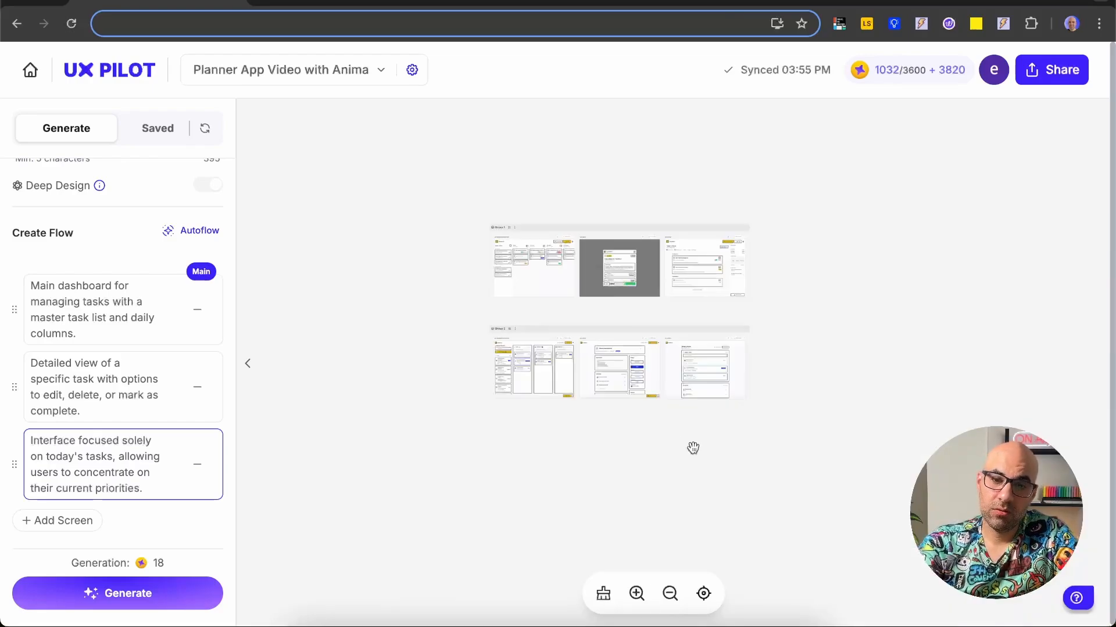
Step: Examine the Group 2 versions of the Task Management Dashboard, Task Details and Focus Mode screens
scroll(533, 401, up, 5)
scroll(516, 359, up, 5)
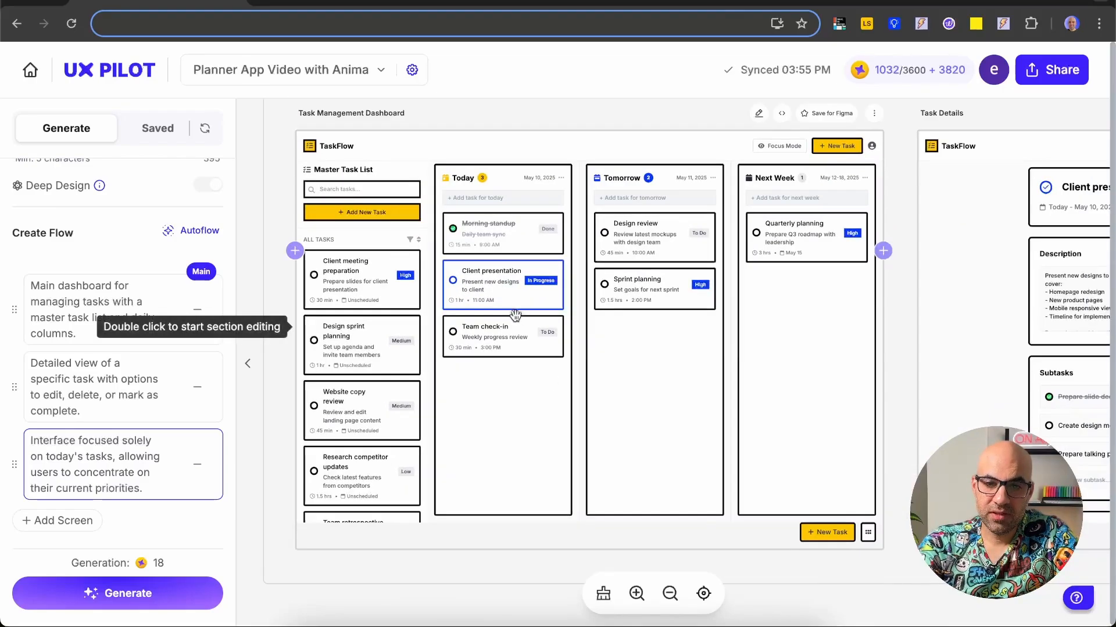
scroll(679, 327, right, 10)
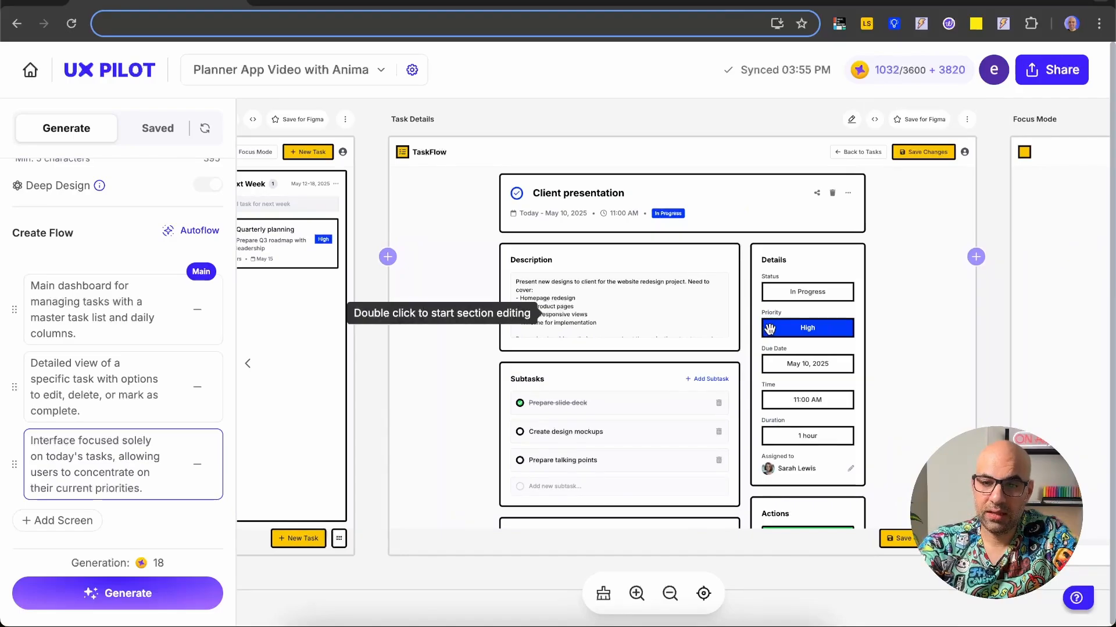
scroll(770, 330, right, 10)
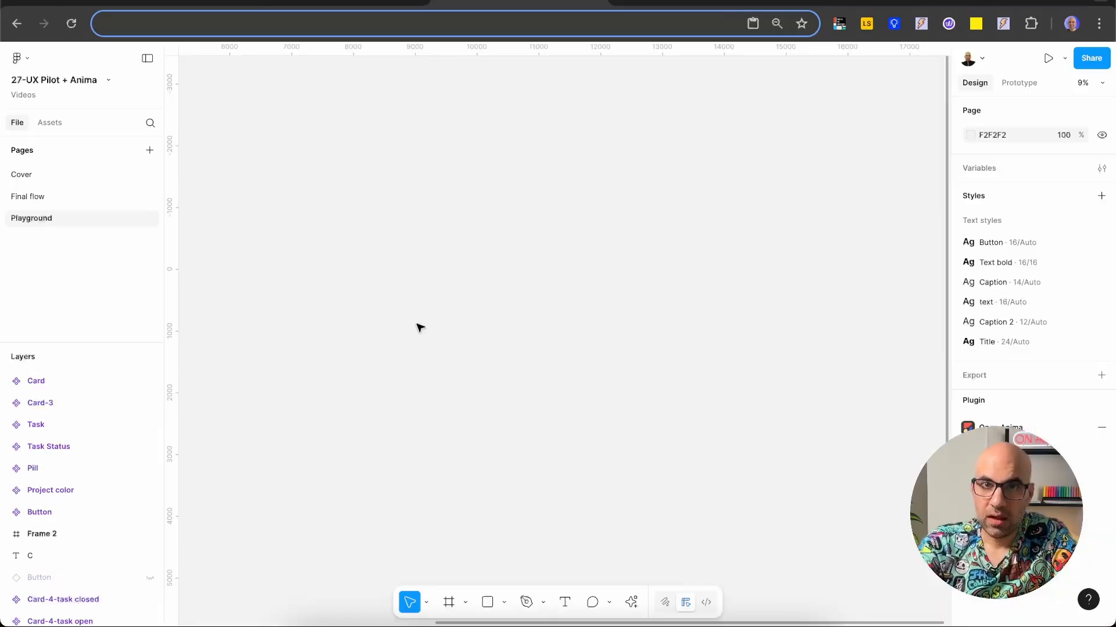
Step: Run the UX Pilot AI plugin in Figma and import the saved Group 1 screens onto the Playground page
click(630, 602)
click(492, 420)
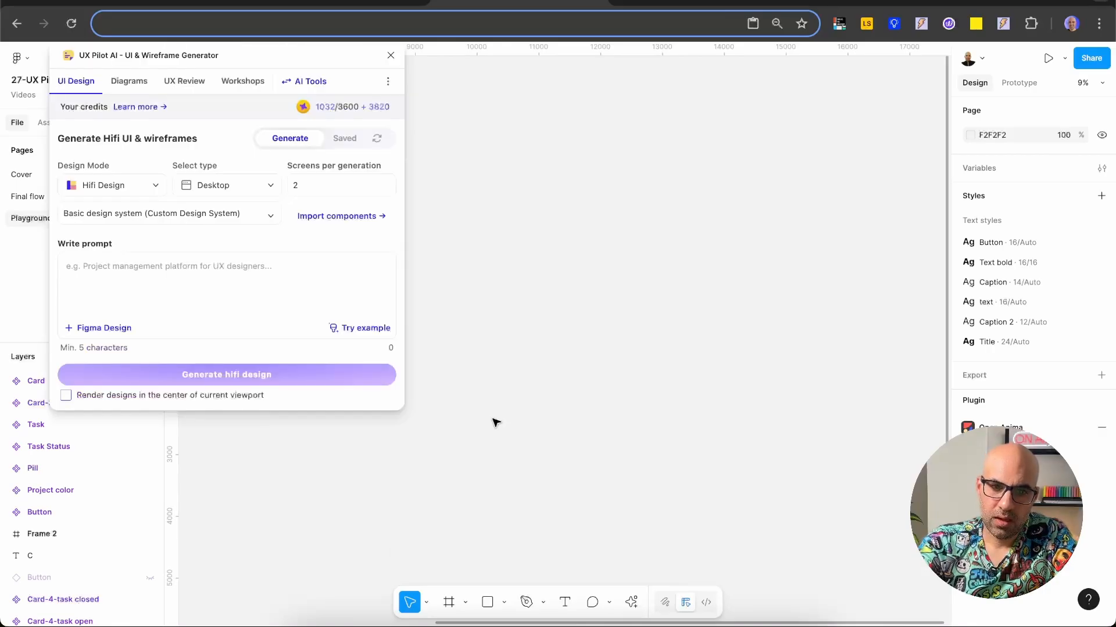
click(346, 137)
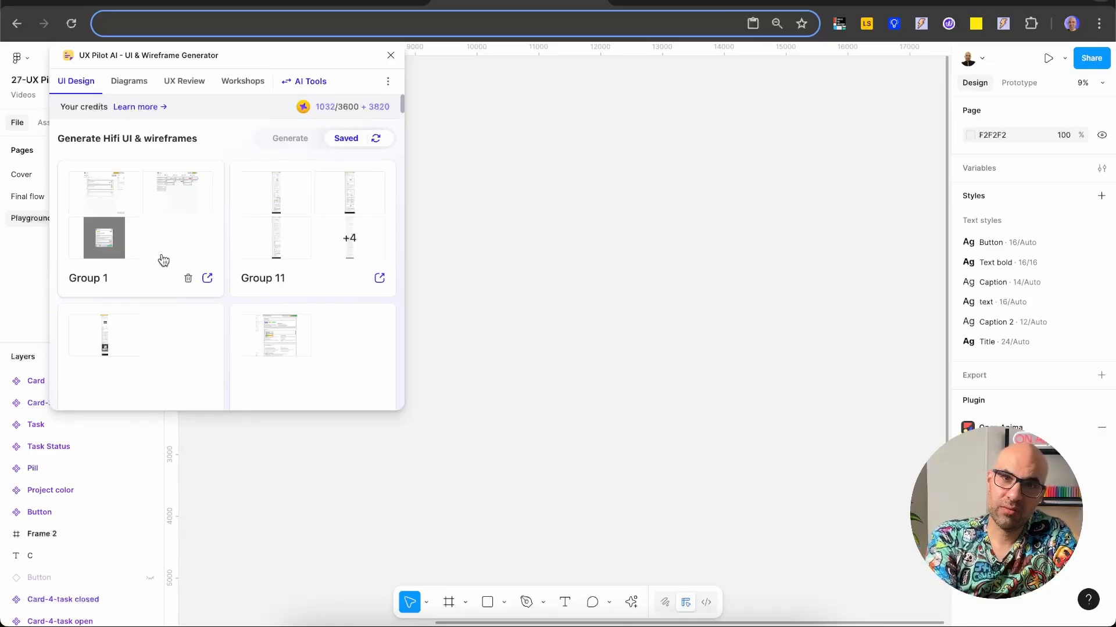
click(208, 279)
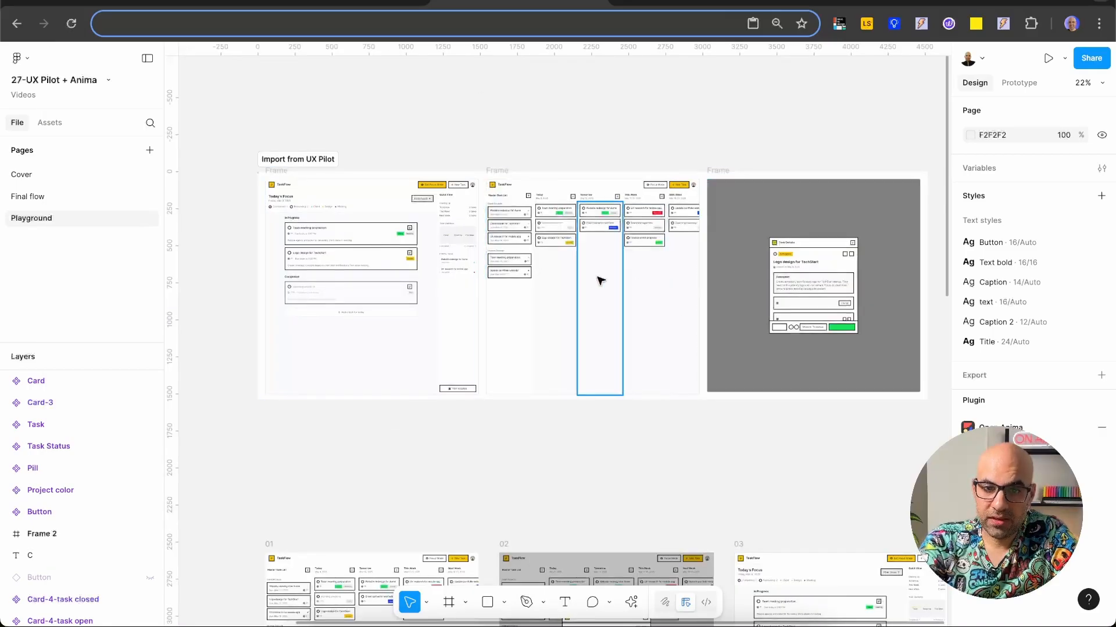
Step: Inspect the imported dashboard and Task Details frames for missing text and icons
scroll(598, 279, up, 5)
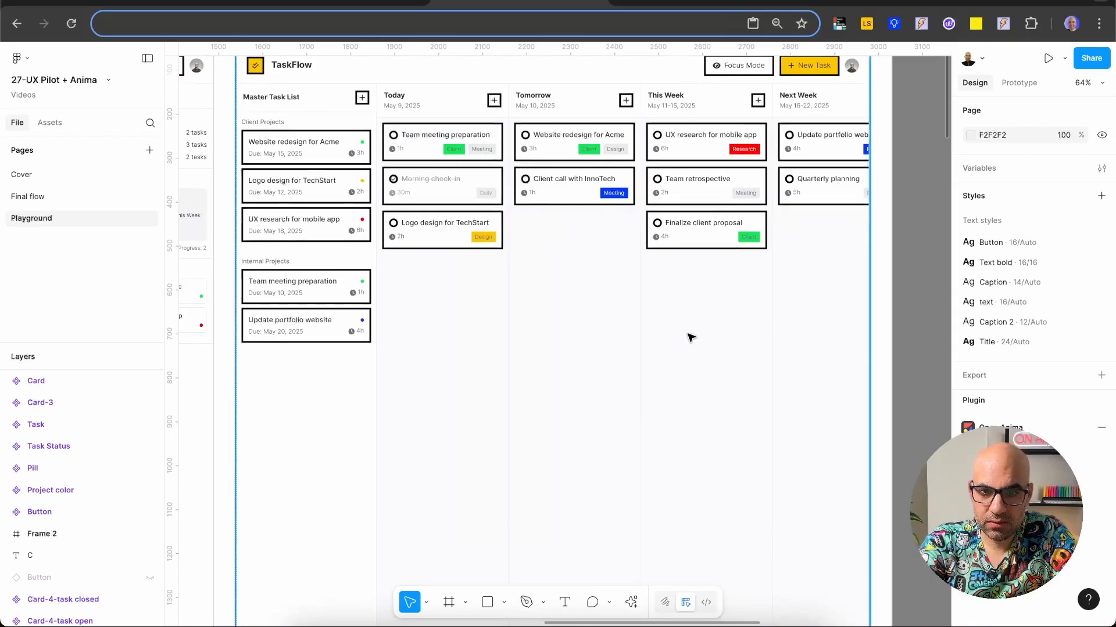
scroll(690, 337, right, 10)
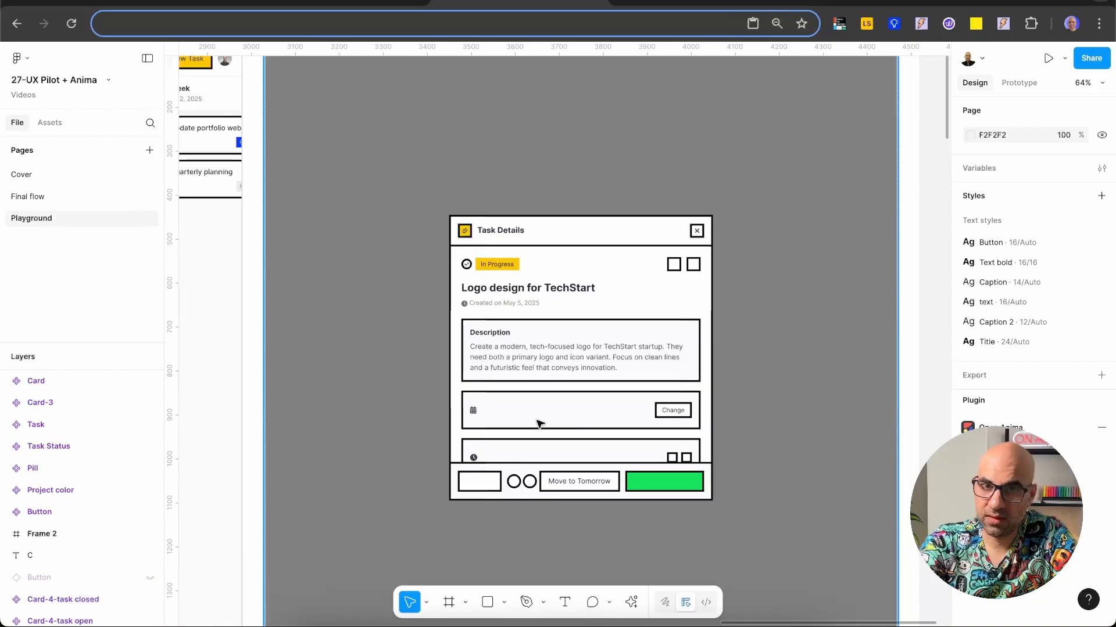
scroll(542, 423, left, 20)
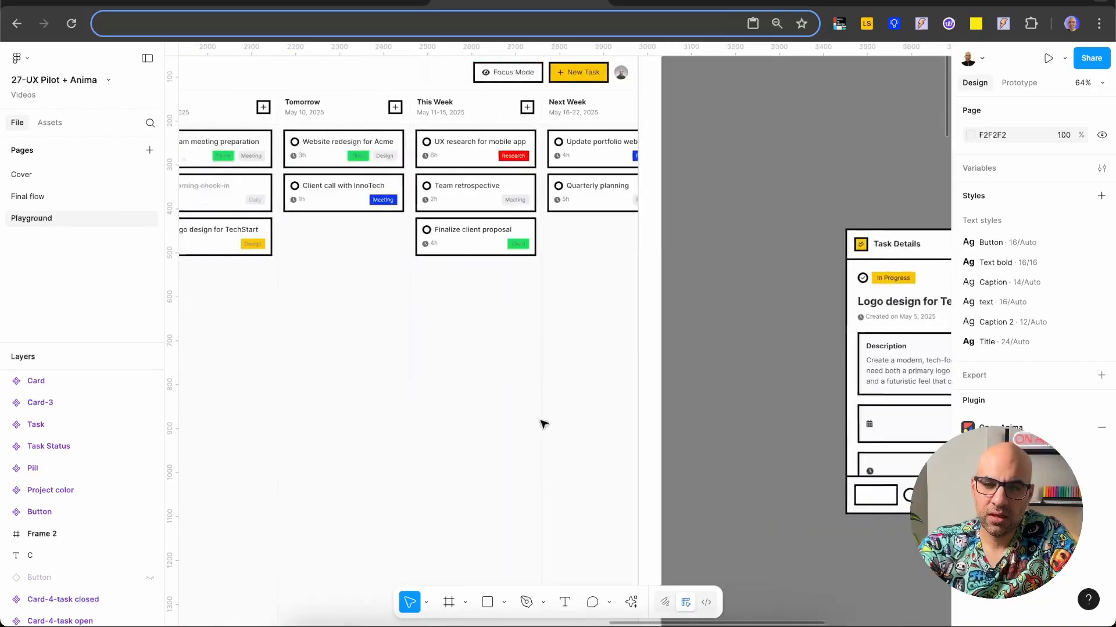
scroll(544, 423, right, 3)
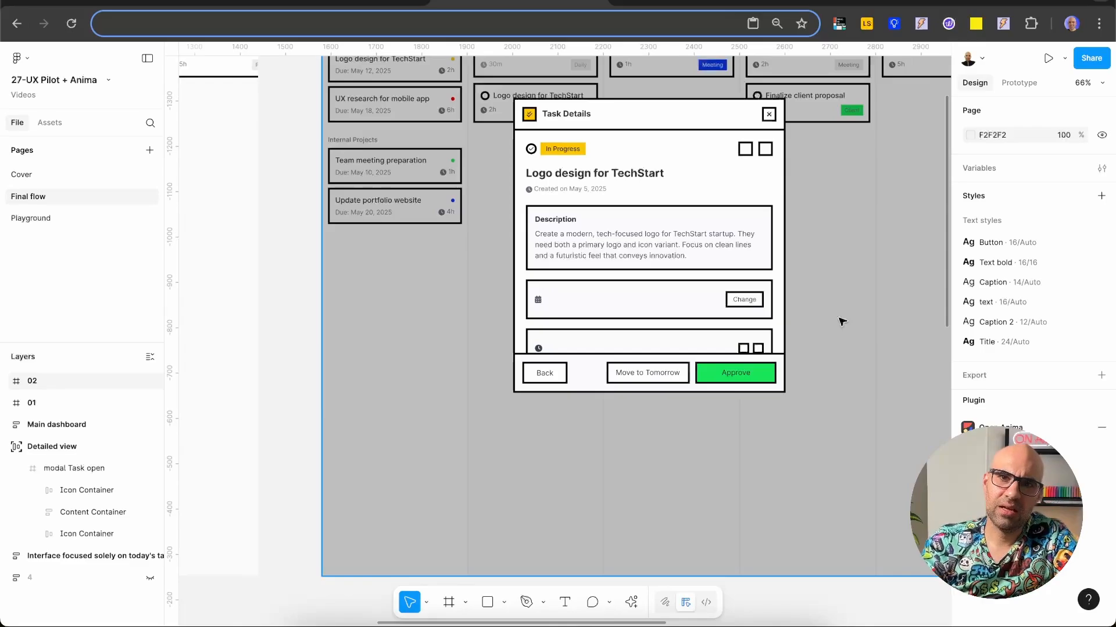
Step: Compare the imported Task Details modal in frame 02 with the refined Detailed view, Main dashboard and today's tasks screens on the Final flow page
scroll(842, 321, down, 10)
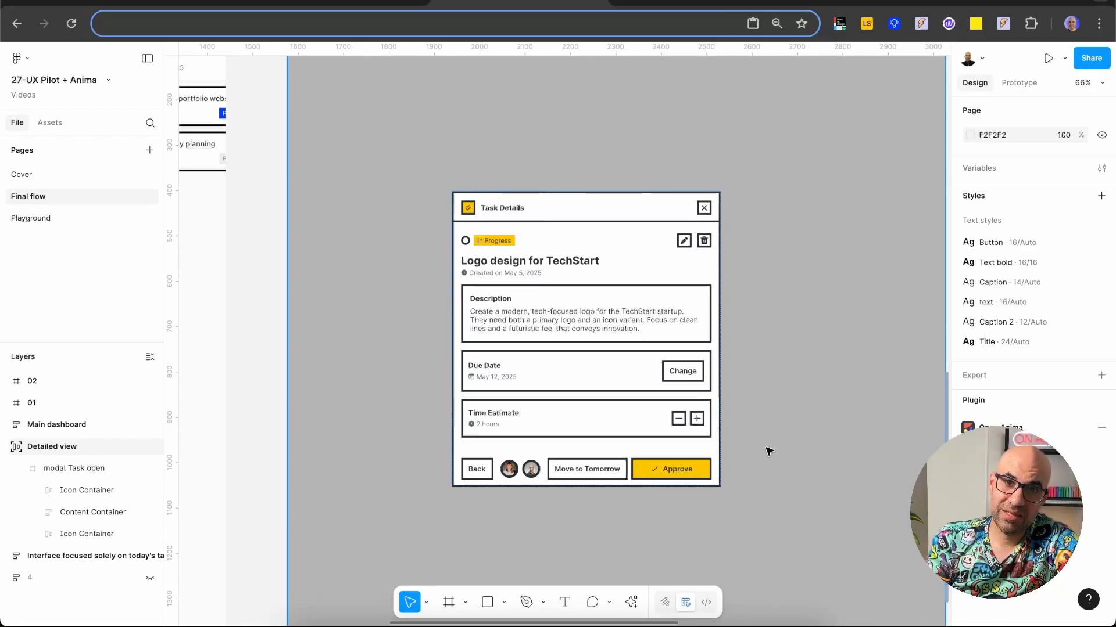
scroll(686, 460, up, 1)
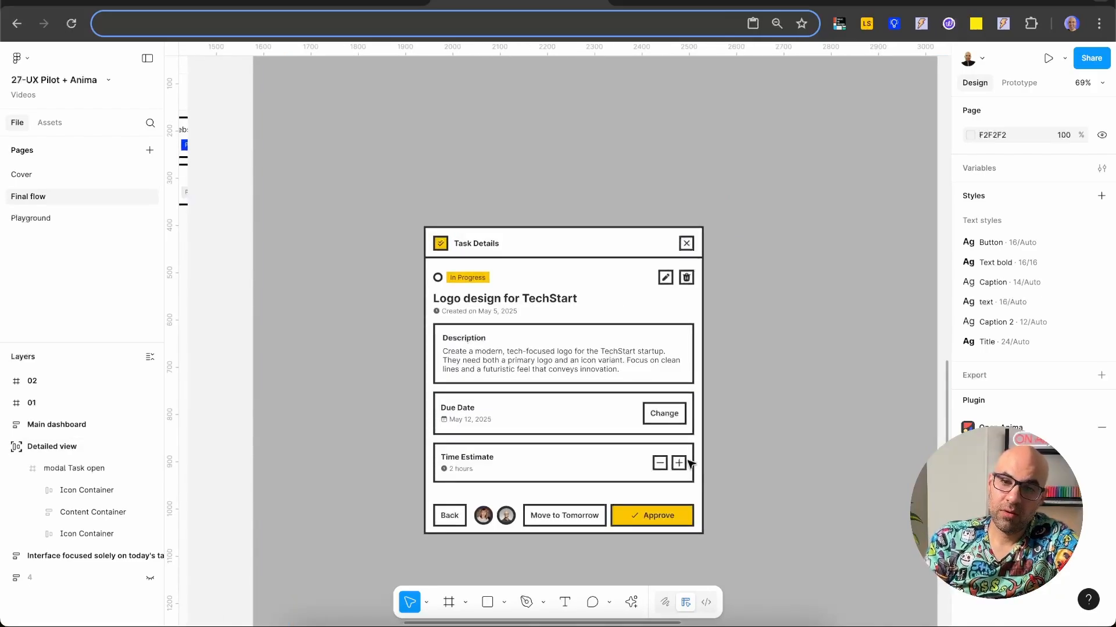
scroll(690, 463, down, 2)
scroll(690, 464, down, 5)
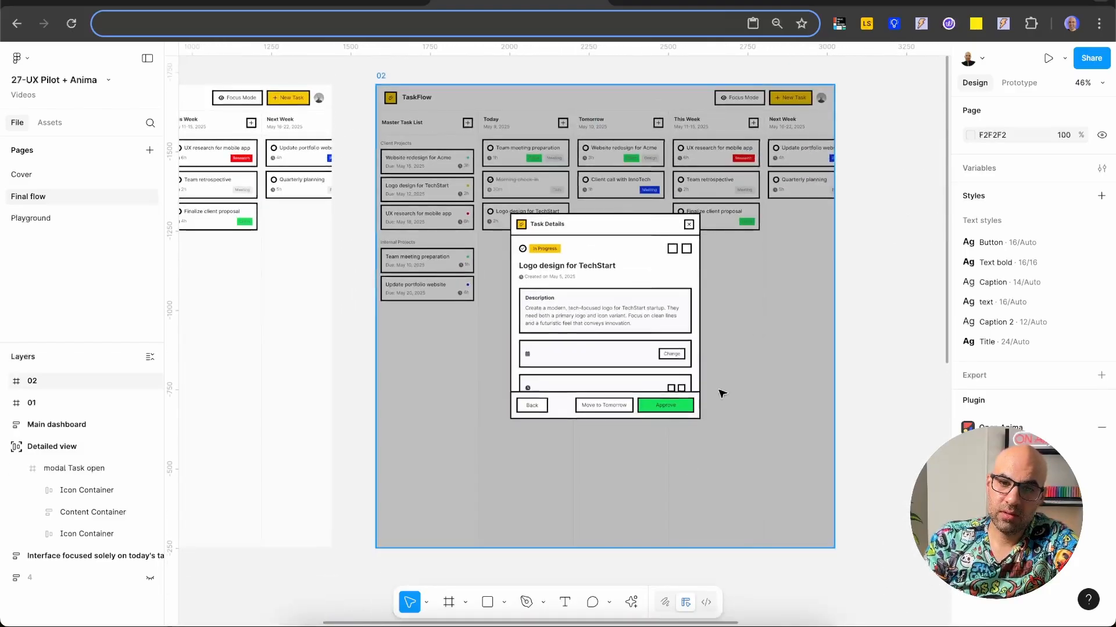
scroll(751, 418, down, 10)
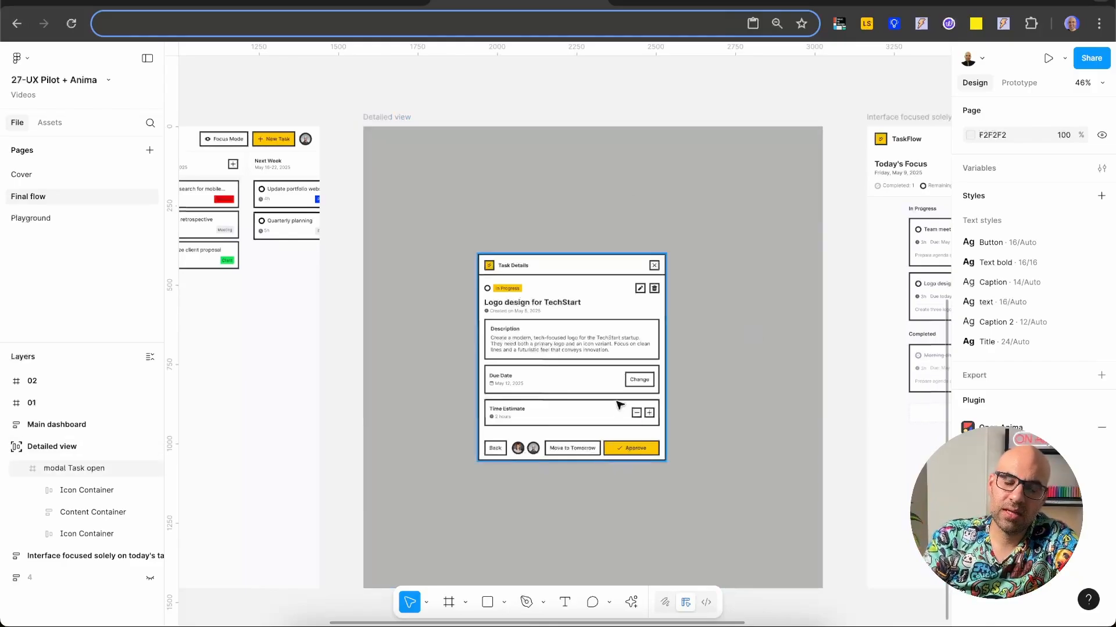
scroll(607, 372, left, 6)
scroll(607, 372, left, 2)
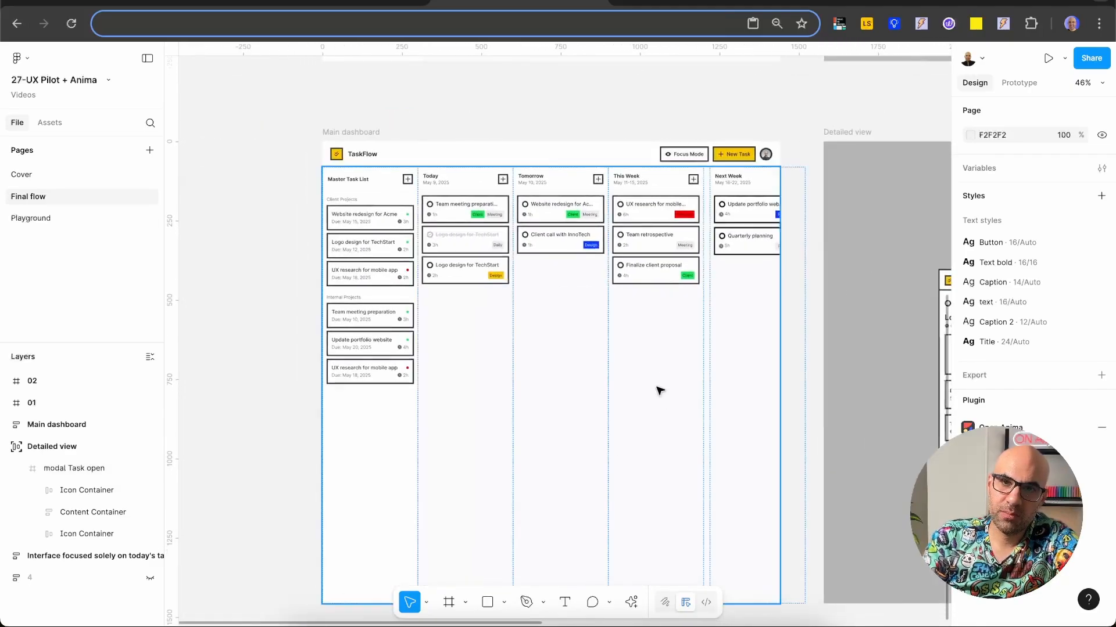
scroll(657, 392, right, 10)
scroll(659, 391, up, 10)
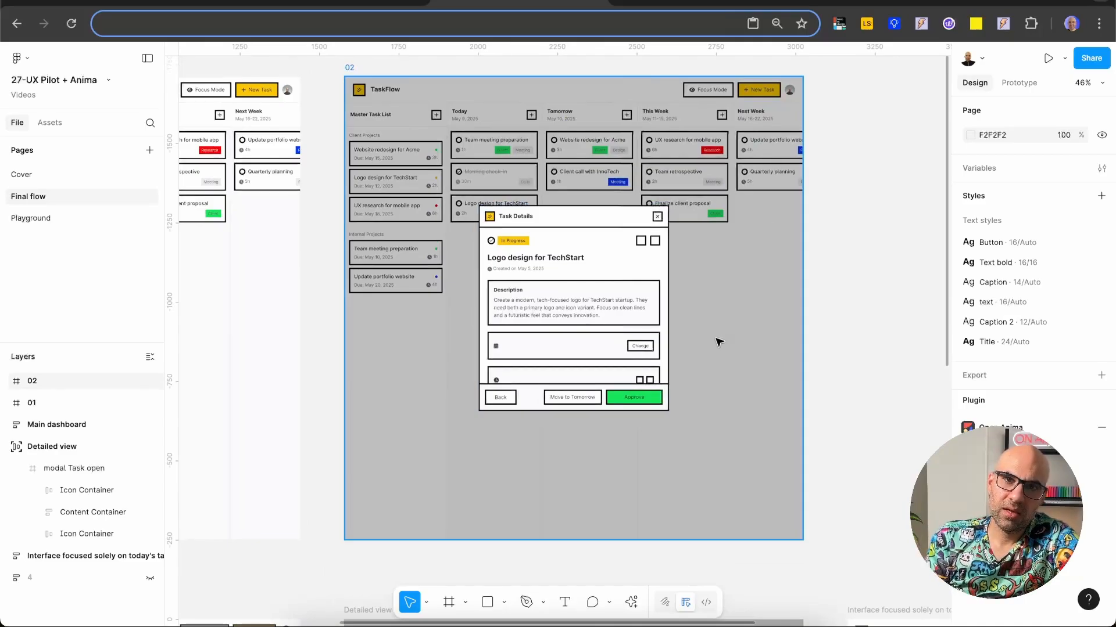
scroll(719, 342, down, 10)
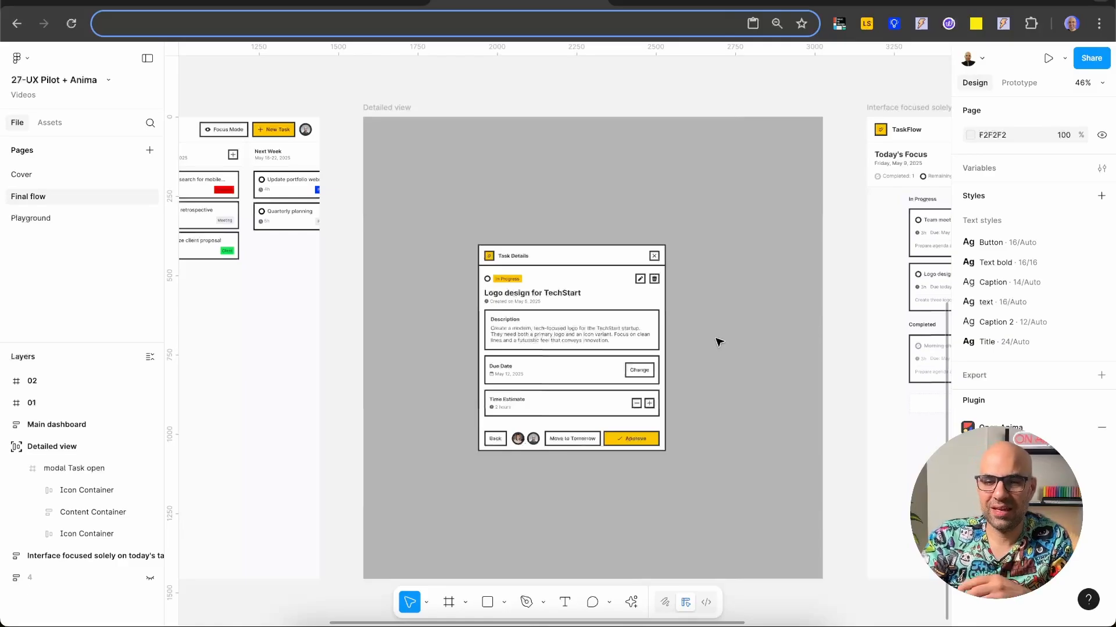
scroll(719, 342, right, 10)
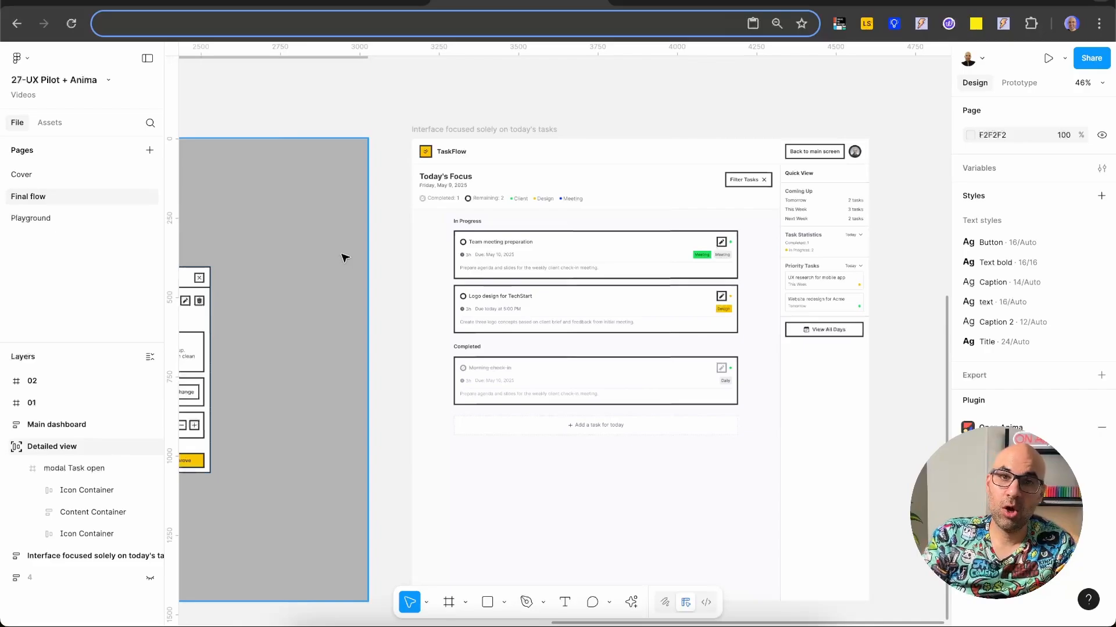
Step: Examine the Pill, Task and Card components on the Playground page, and return to the Final flow page
click(61, 218)
scroll(289, 289, down, 10)
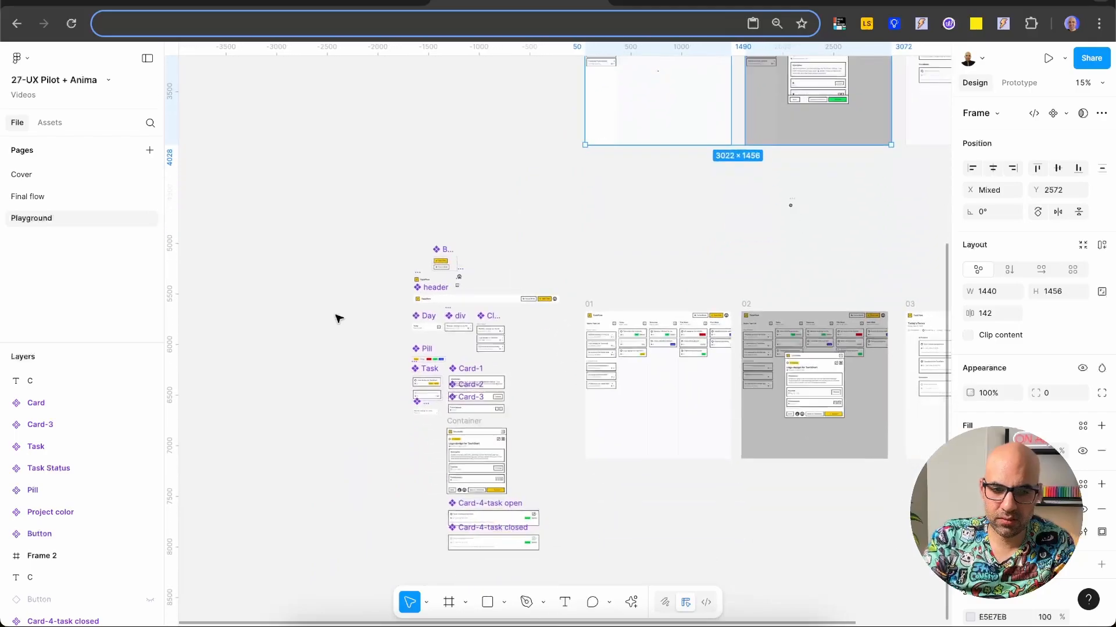
scroll(401, 380, up, 5)
scroll(401, 381, down, 5)
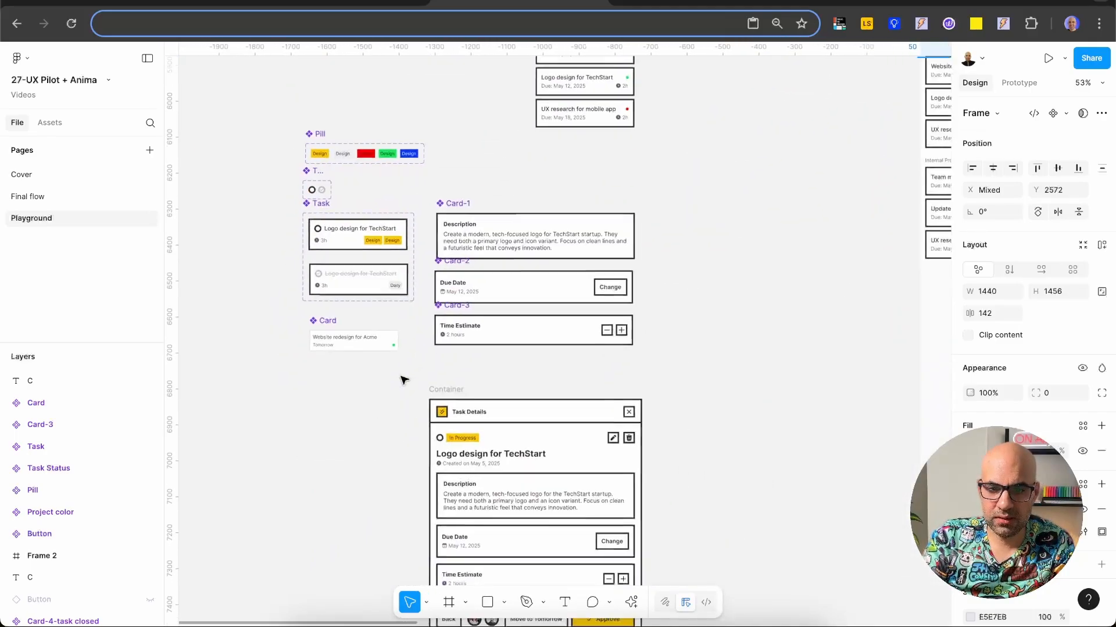
scroll(403, 379, up, 3)
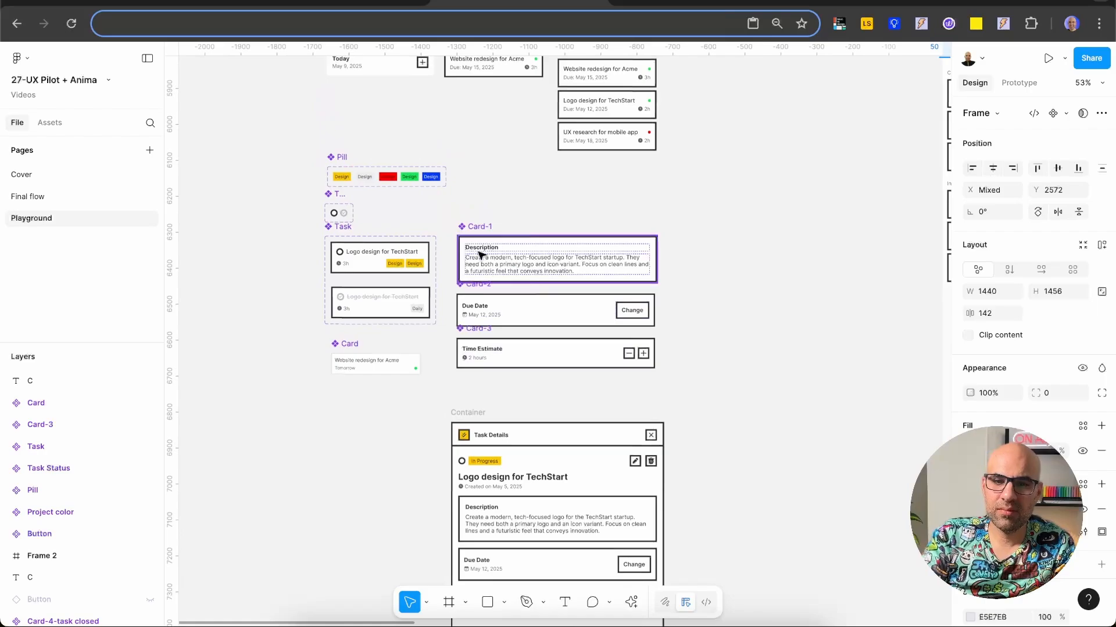
scroll(520, 336, up, 5)
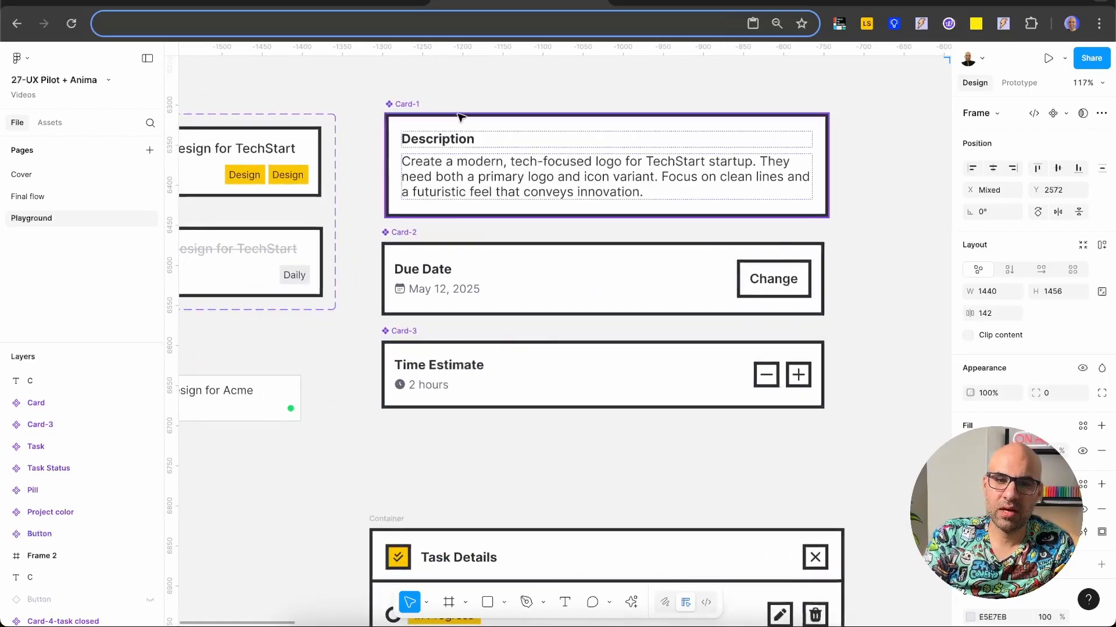
scroll(438, 334, down, 3)
click(709, 407)
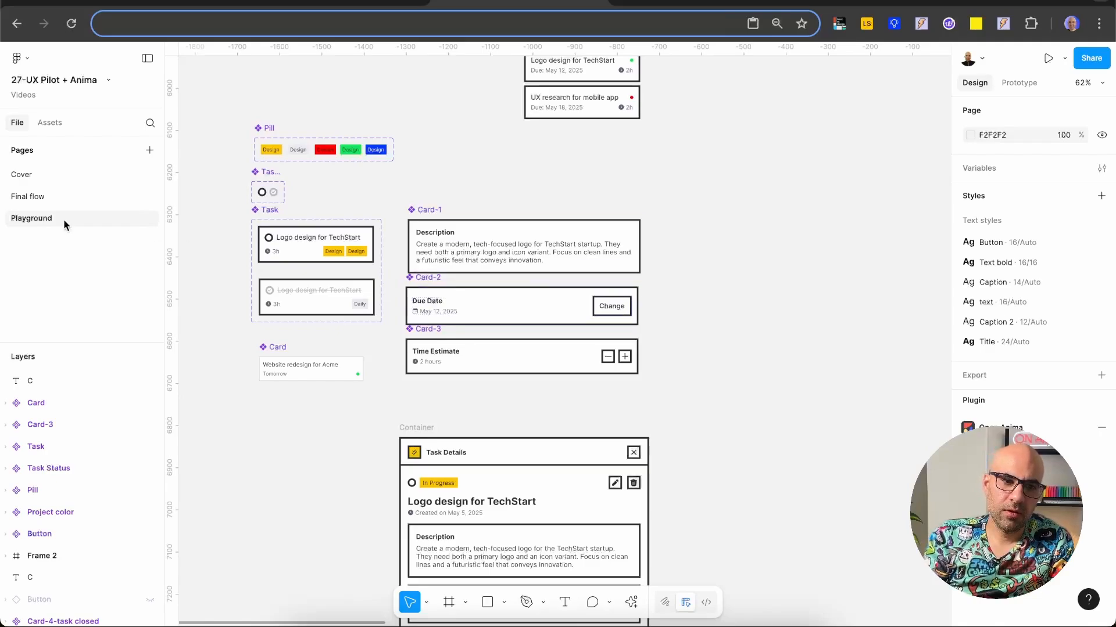
click(37, 197)
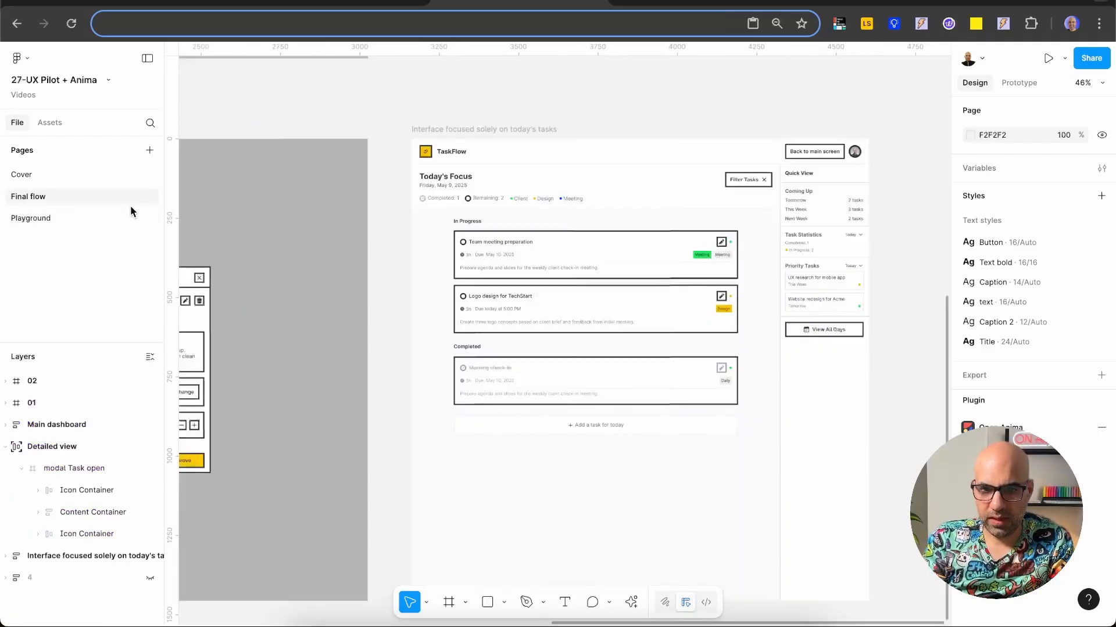
Step: Delete the imported frames 01 and 02 from the Final flow page
scroll(422, 292, down, 6)
scroll(421, 292, left, 3)
scroll(421, 292, up, 4)
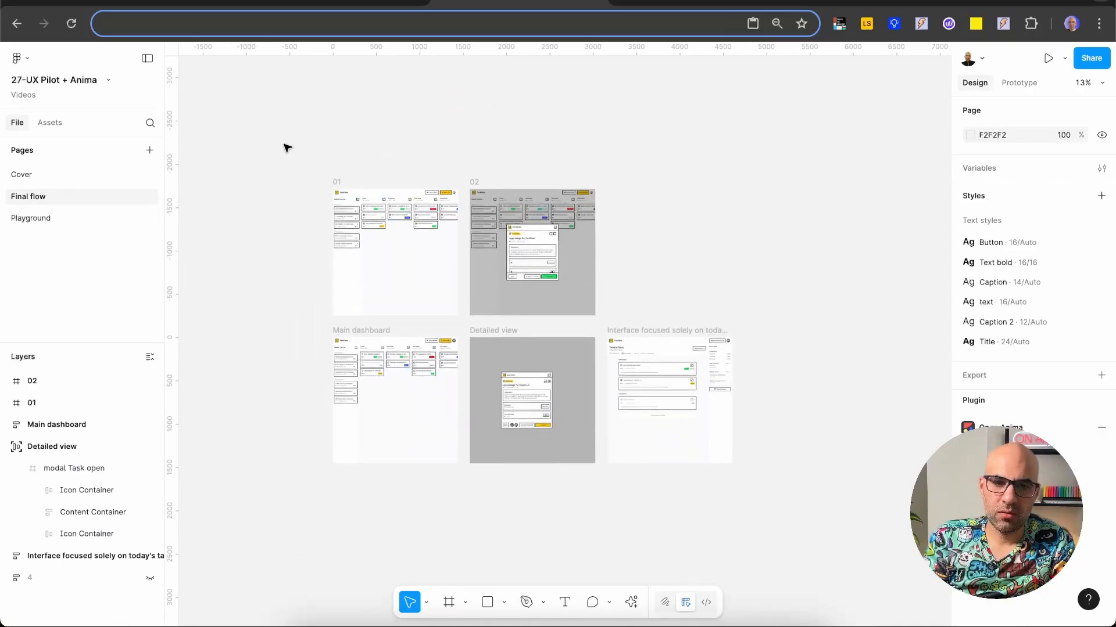
drag(281, 142, 628, 325)
key(Delete)
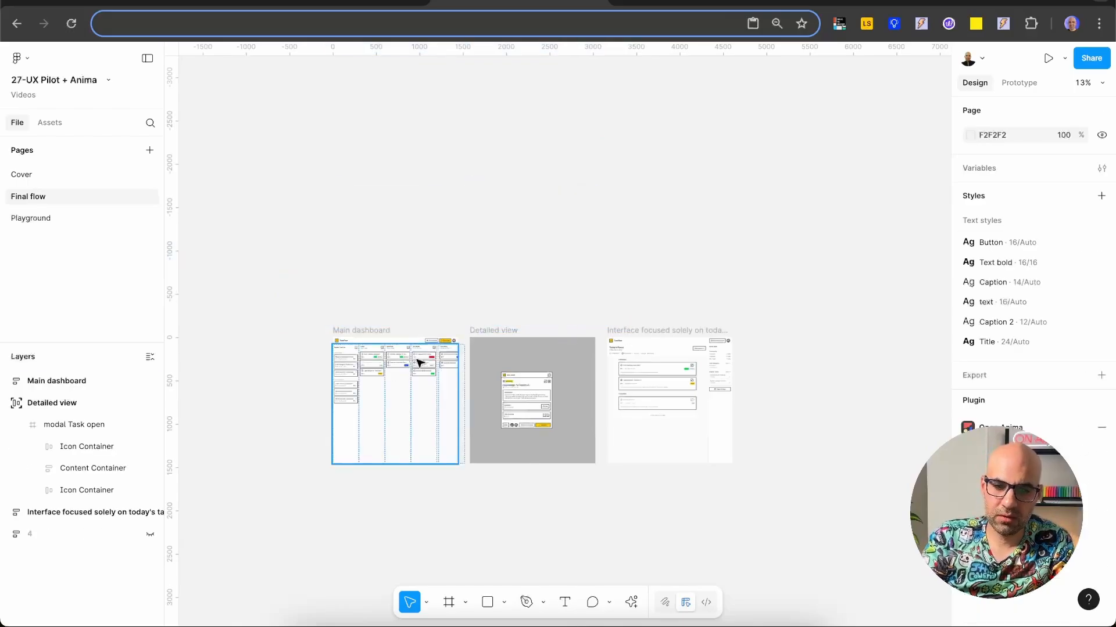
Step: Examine the Task and Header component instances used on the Main dashboard, and view all three final screens together
scroll(398, 378, down, 2)
scroll(389, 378, up, 5)
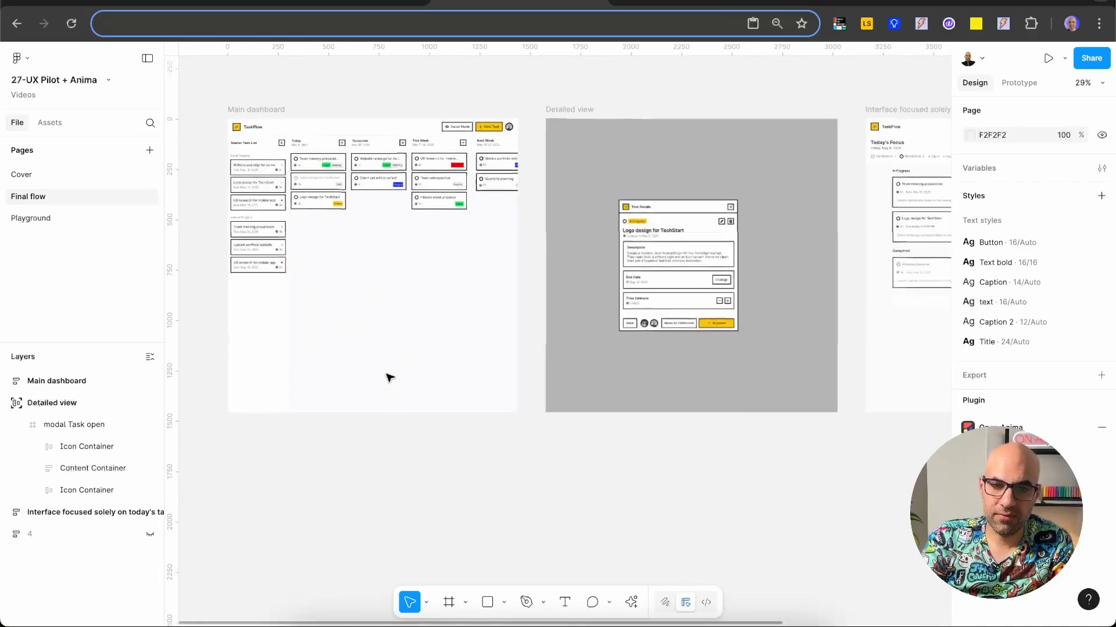
click(373, 244)
double_click(373, 244)
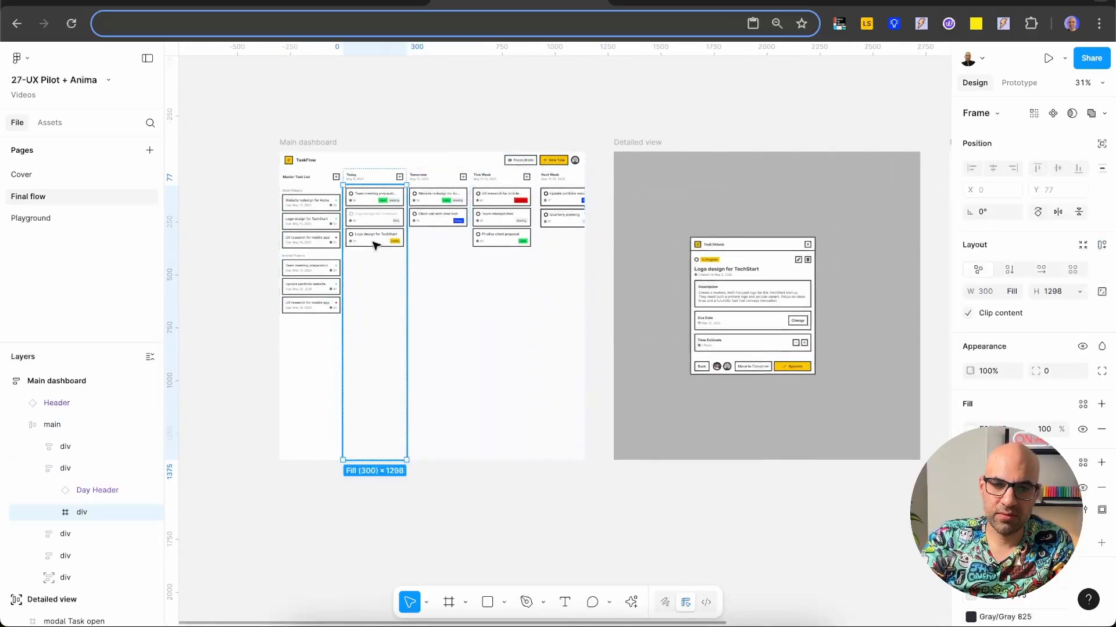
double_click(373, 244)
double_click(373, 244)
scroll(373, 244, up, 5)
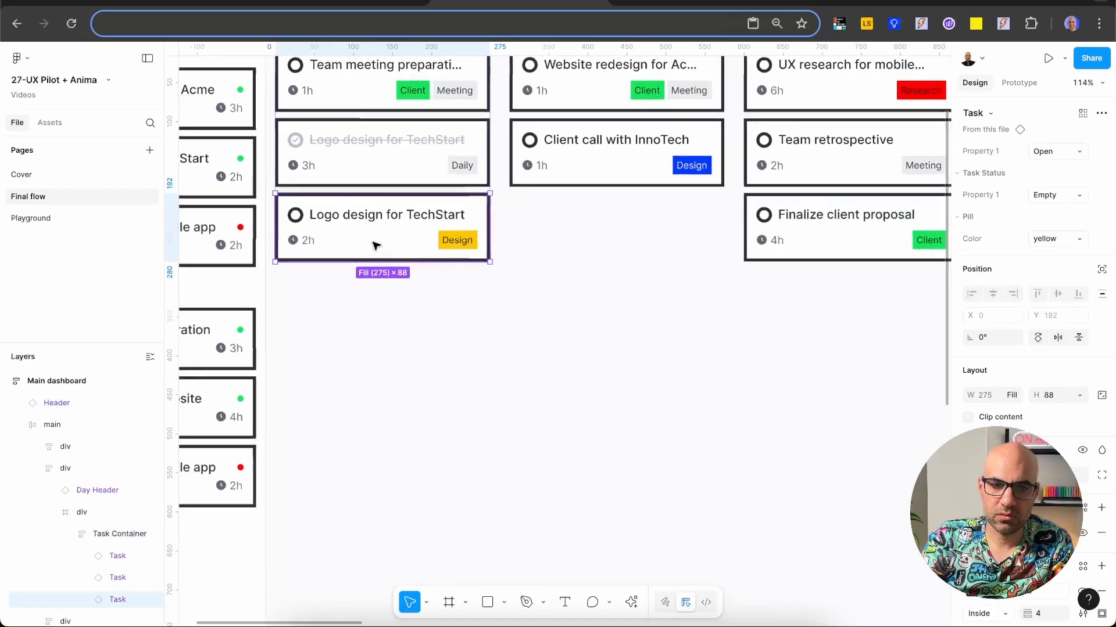
click(406, 171)
scroll(405, 170, up, 8)
scroll(405, 171, left, 5)
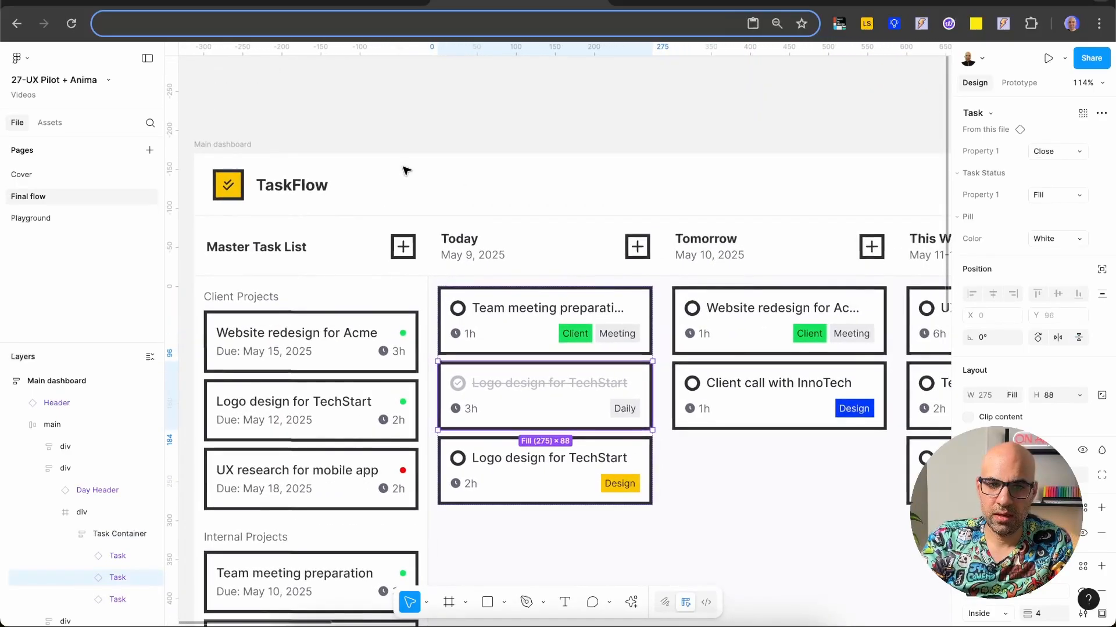
click(399, 187)
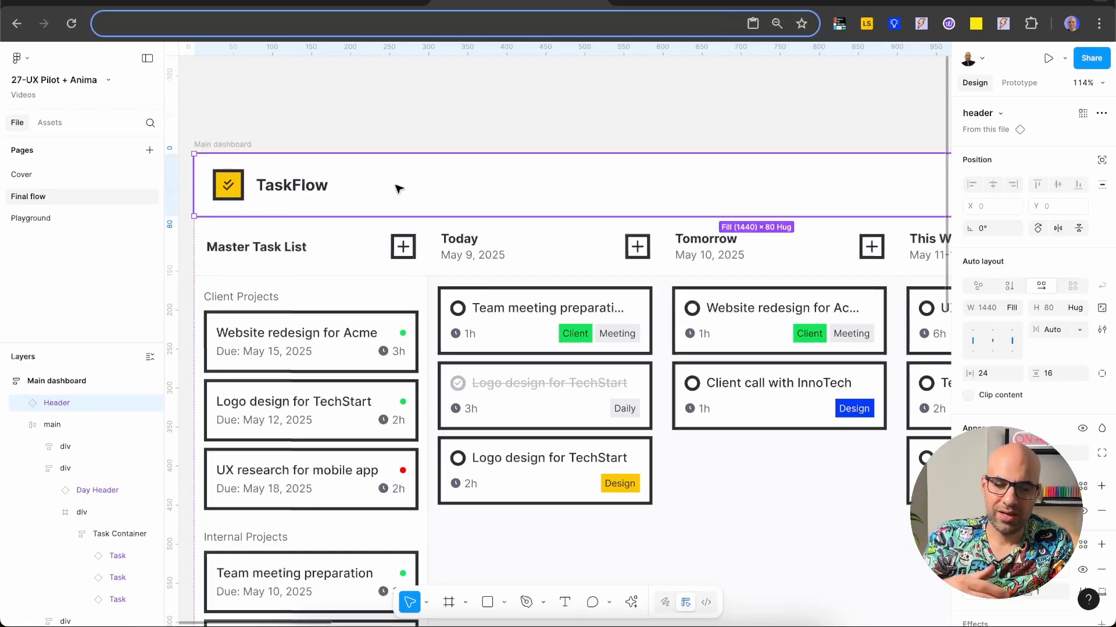
scroll(398, 189, down, 10)
click(463, 145)
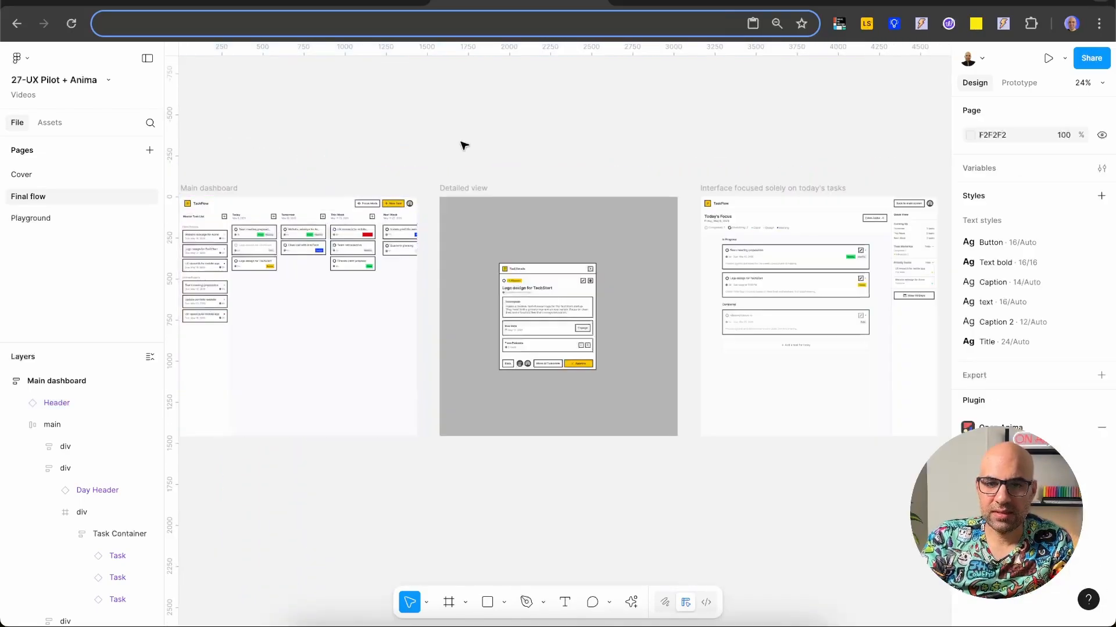
scroll(463, 146, down, 2)
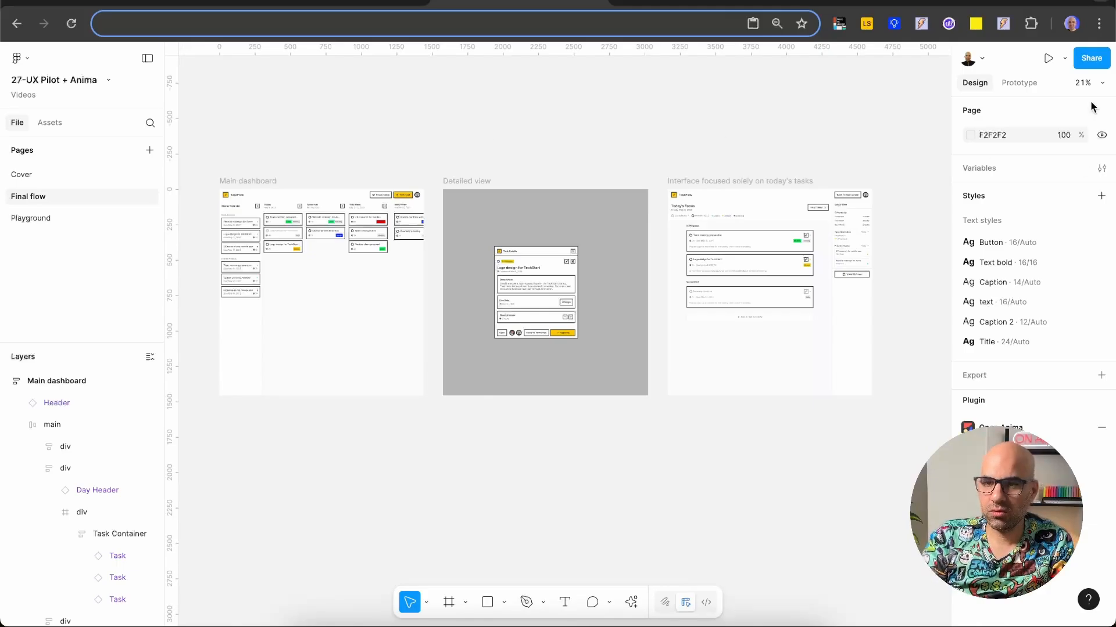
Step: Show the prototype connections and inspect how the Main dashboard, Detailed view and today's tasks screens are linked
click(1026, 83)
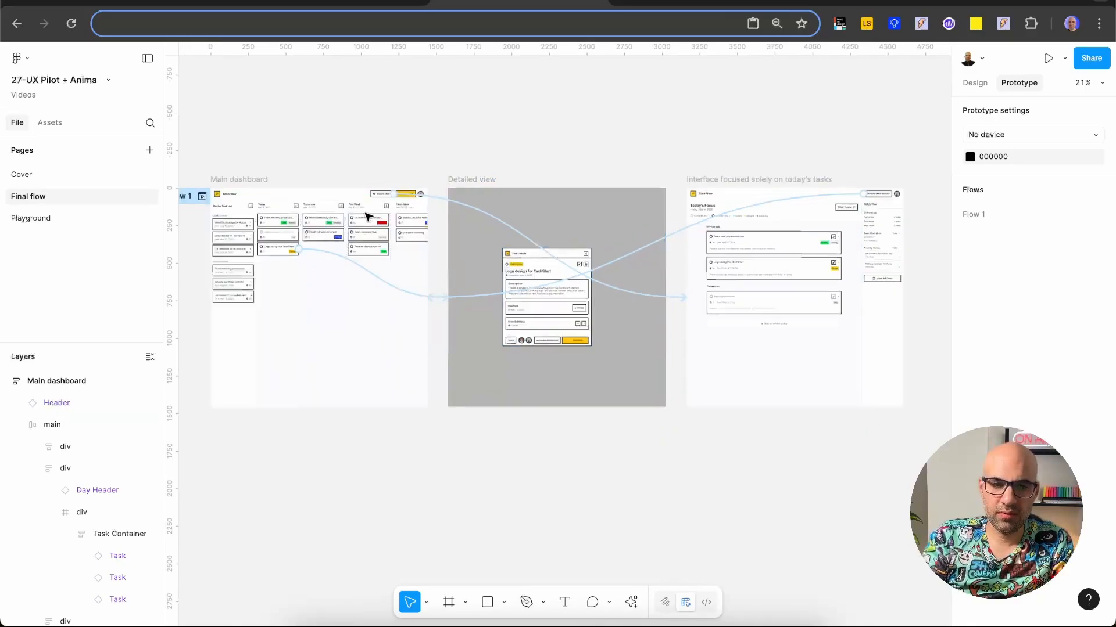
scroll(371, 213, up, 3)
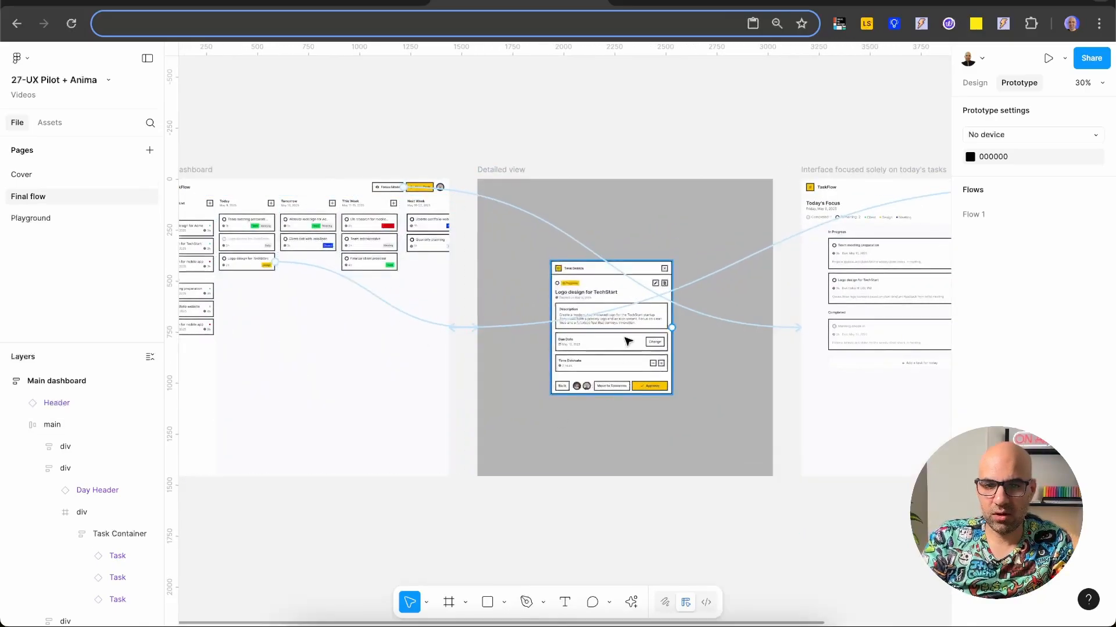
scroll(621, 265, right, 5)
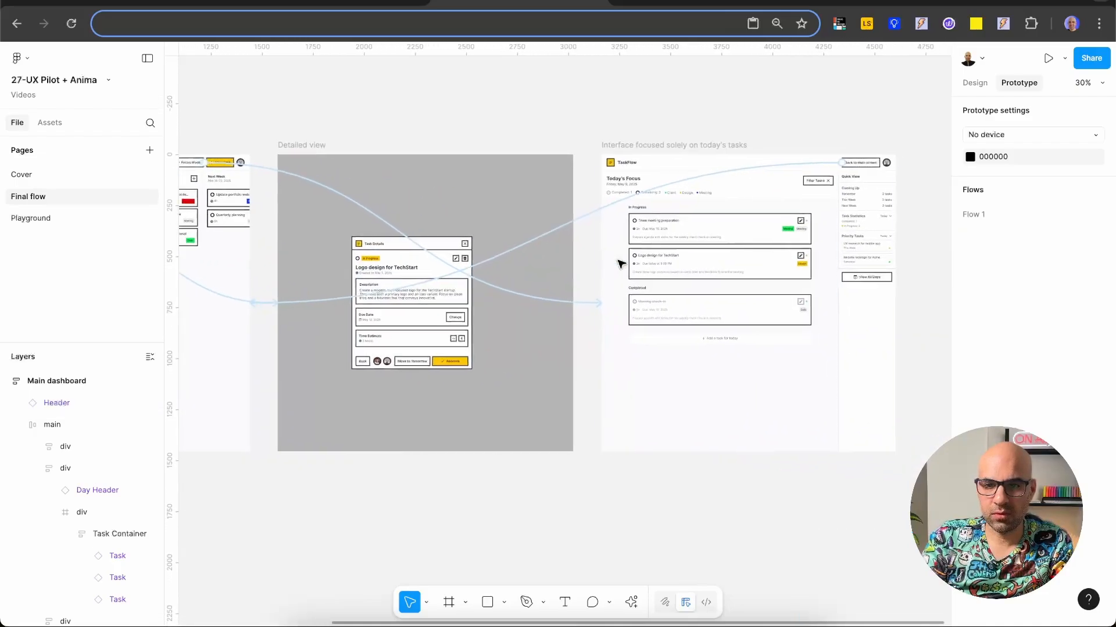
scroll(869, 176, up, 5)
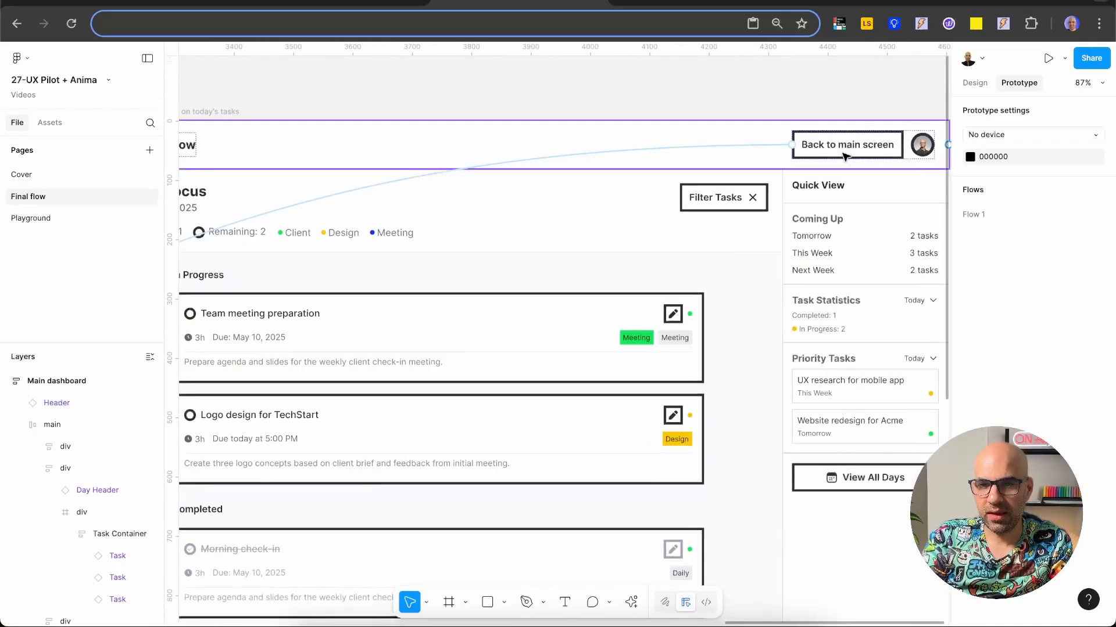
scroll(844, 156, down, 10)
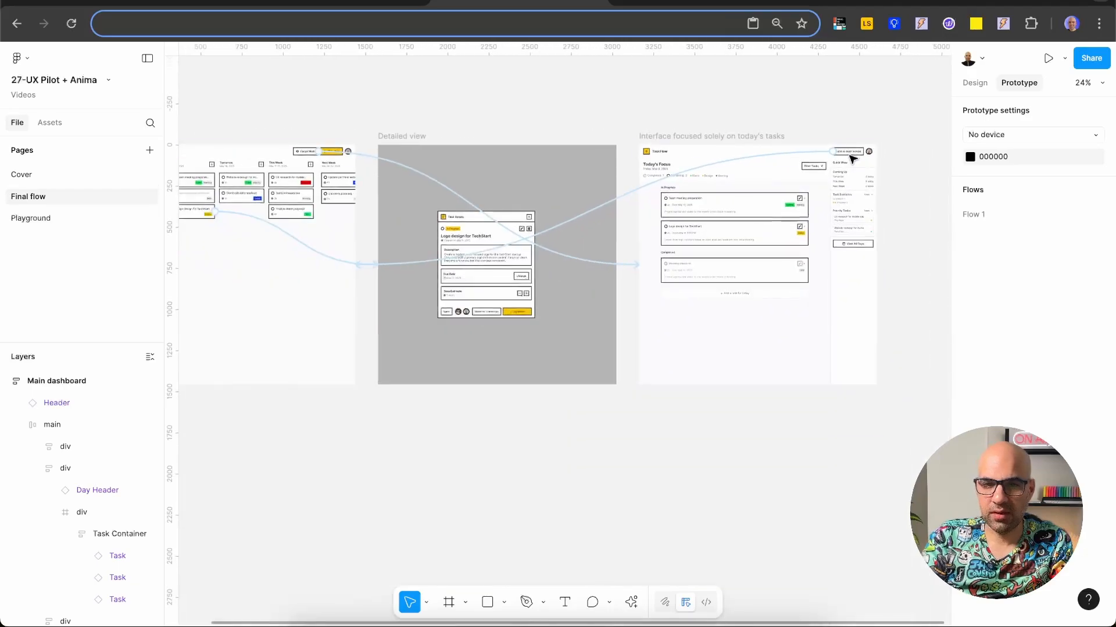
scroll(535, 82, left, 3)
scroll(535, 82, up, 1)
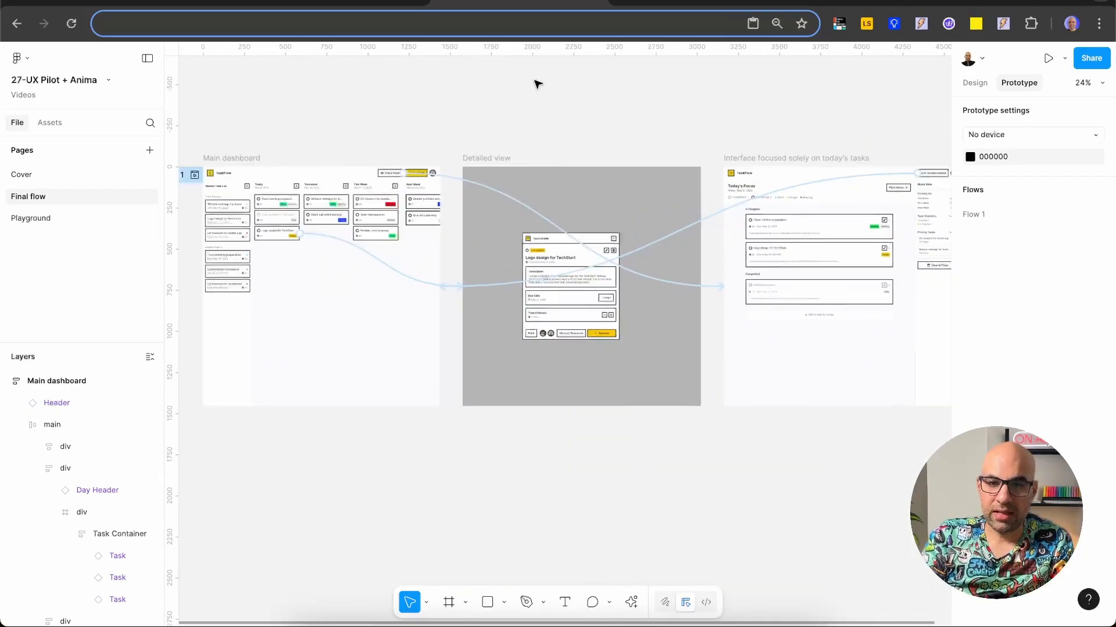
scroll(535, 82, down, 3)
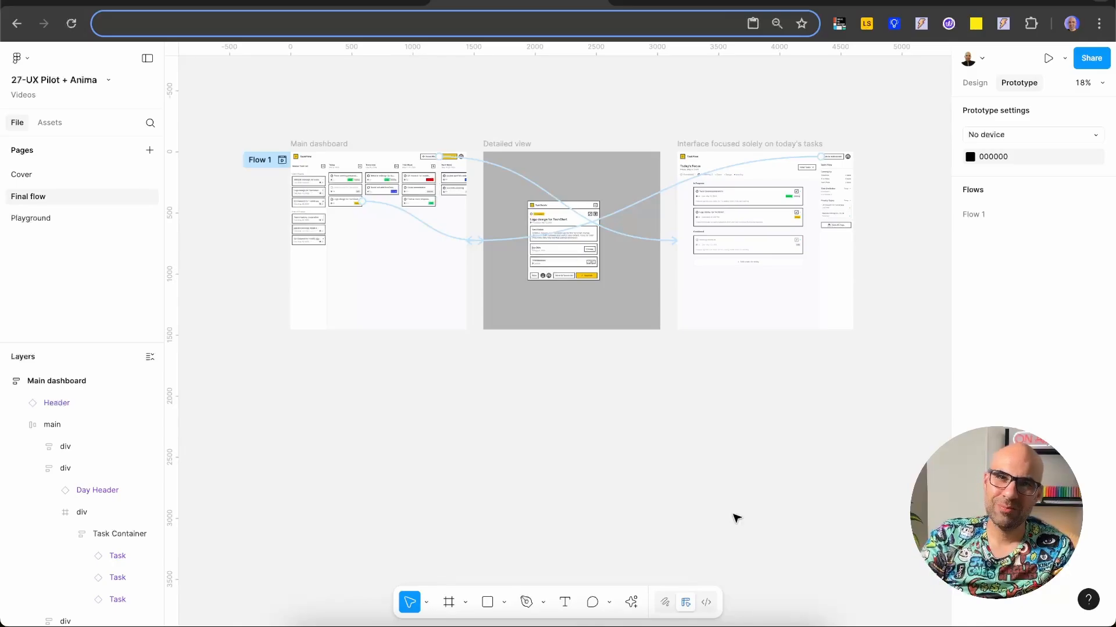
Step: Run the Anima - Figma to Code plugin and place its window beside the Main dashboard frame
click(632, 604)
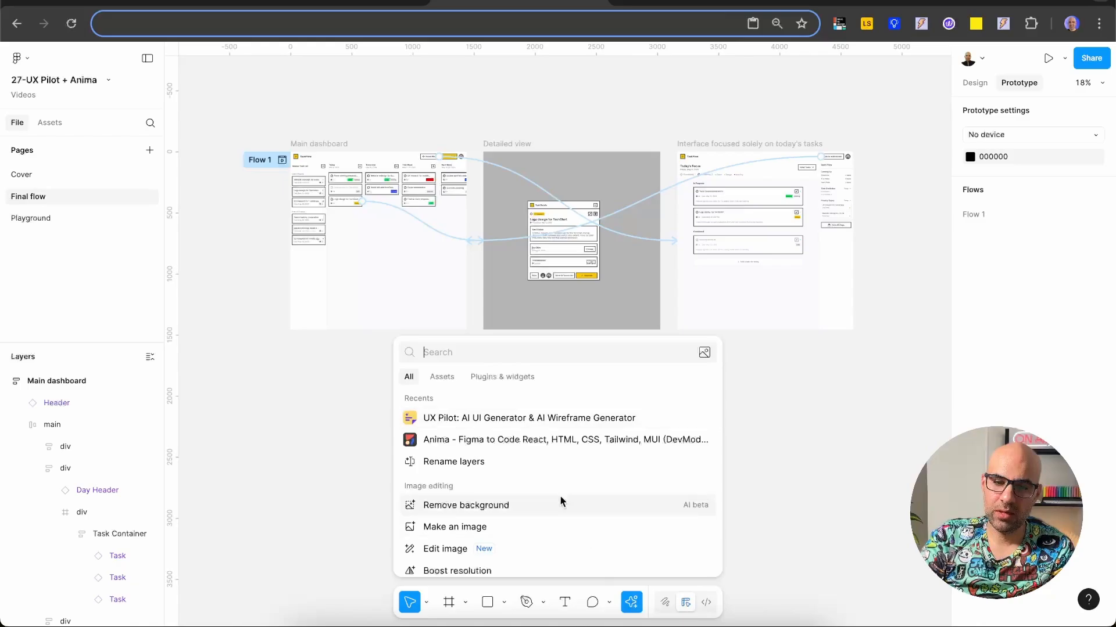
click(553, 441)
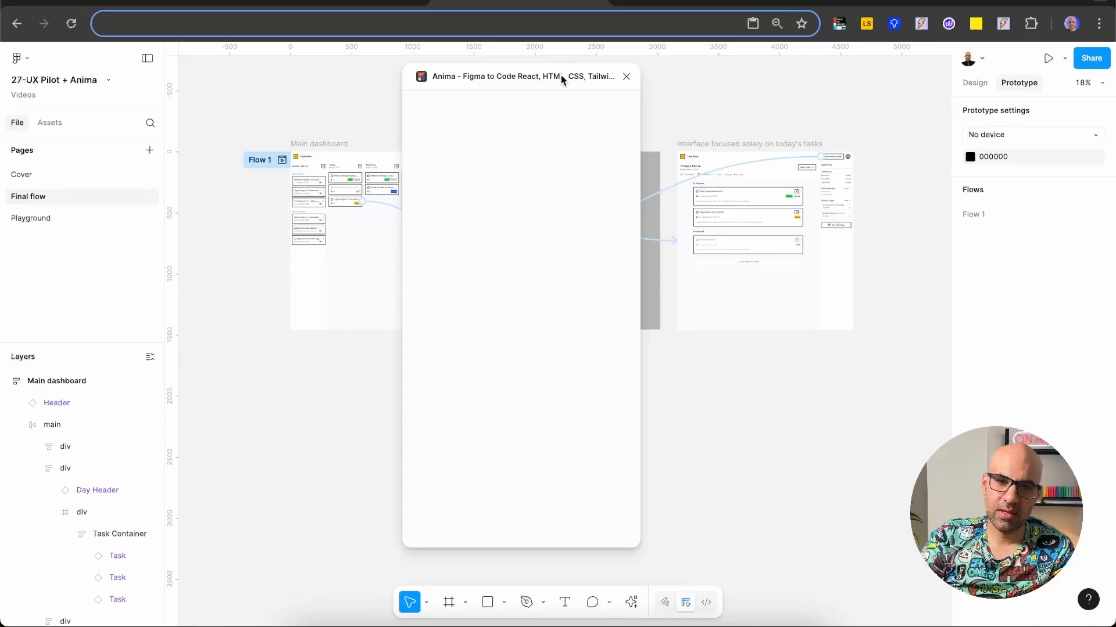
drag(558, 75, 204, 137)
scroll(606, 109, left, 5)
scroll(604, 108, left, 4)
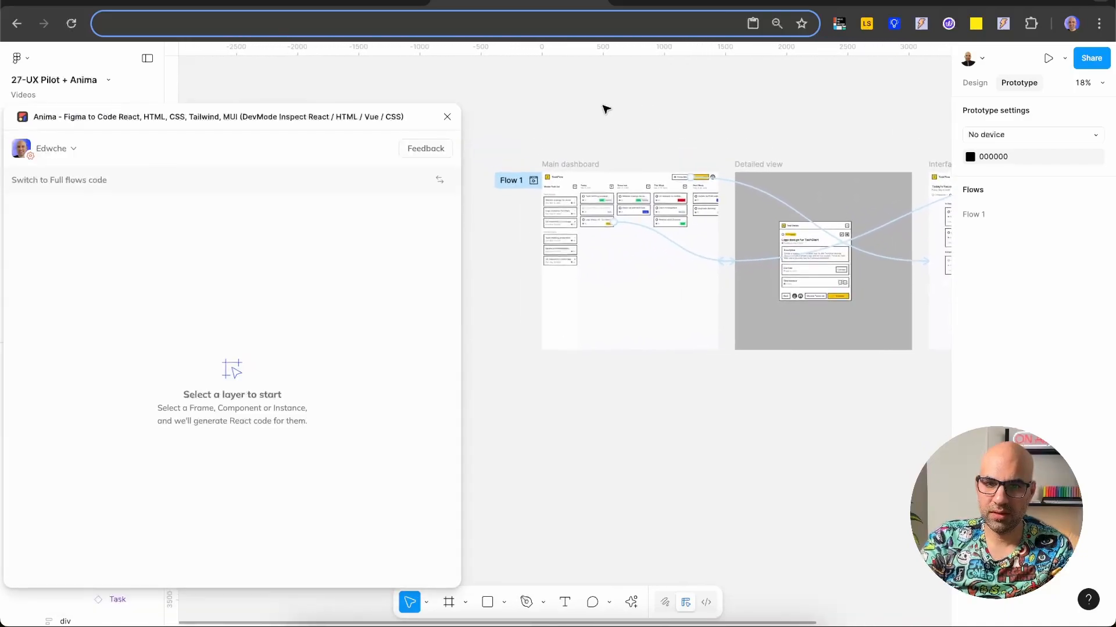
drag(310, 118, 354, 106)
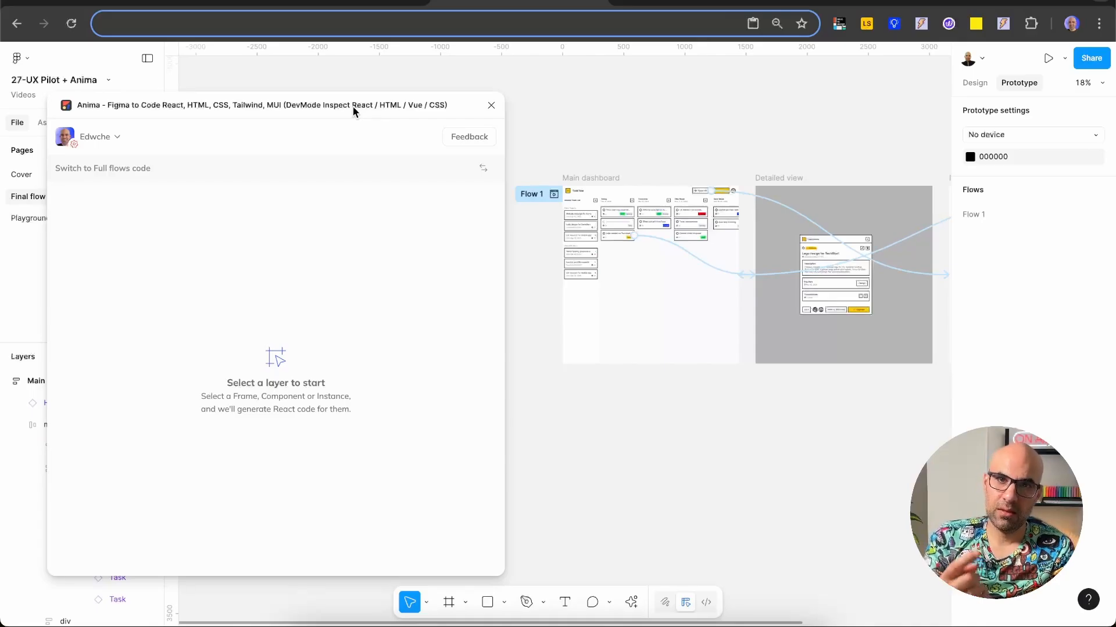
Step: Select the Main dashboard for Anima and add Interface focused solely on today's tasks and Detailed view to the export
click(581, 178)
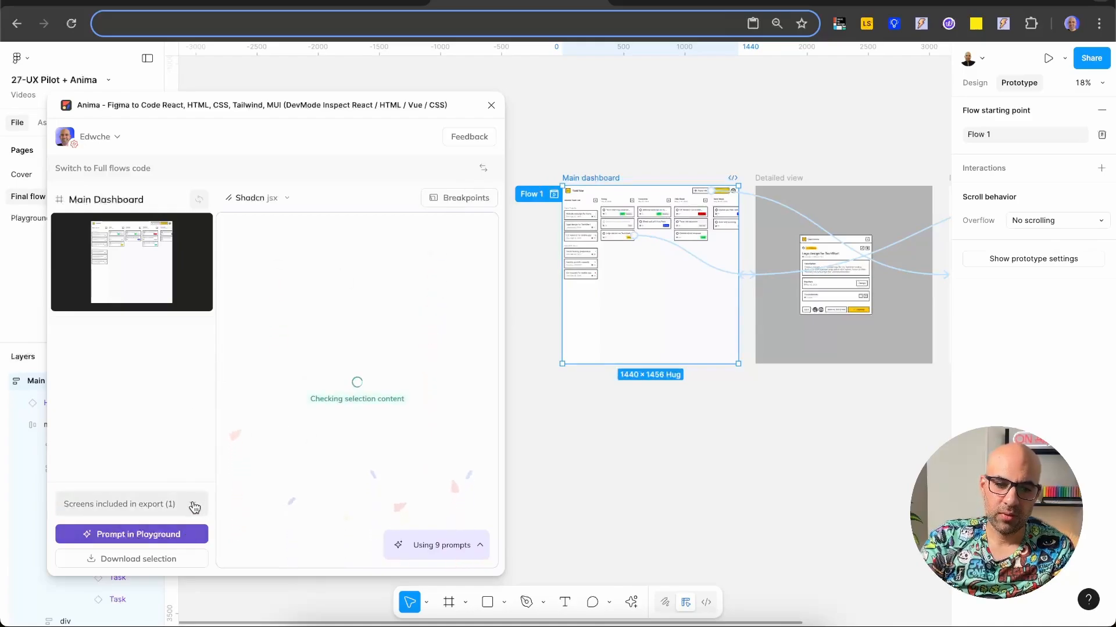
click(194, 505)
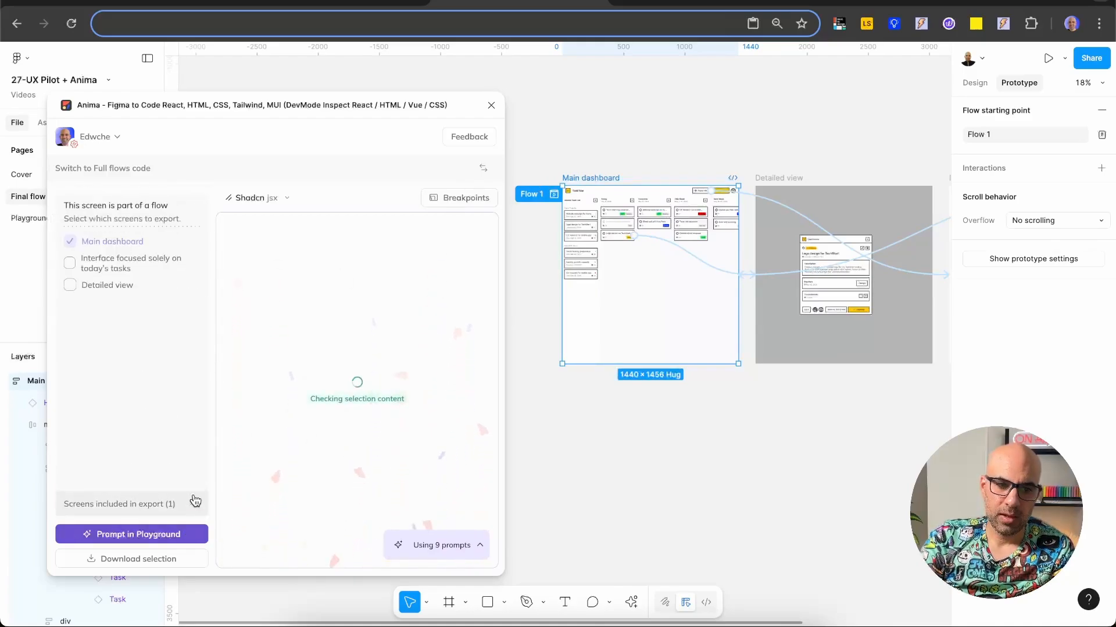
click(70, 264)
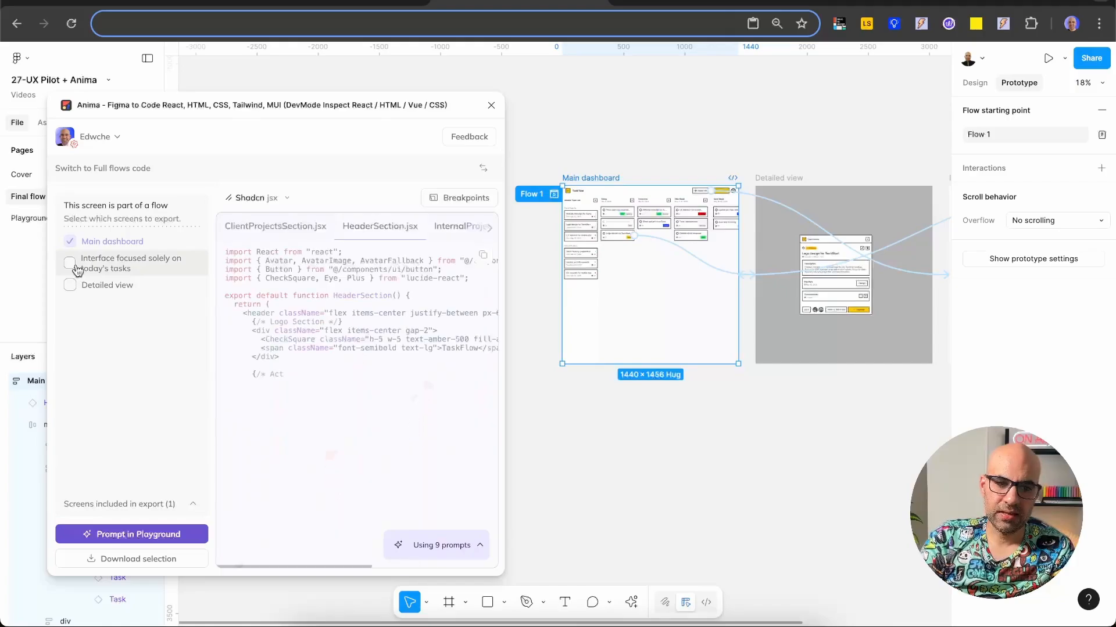
click(71, 285)
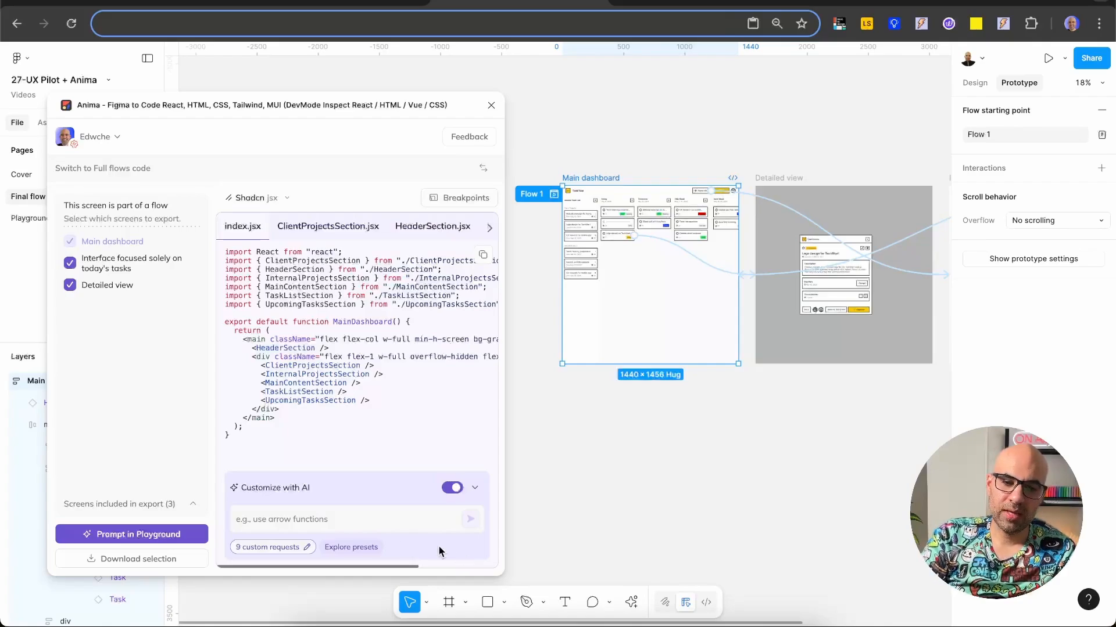
Step: Review Anima's custom instructions, reading the one describing the task application, and compare them with the screen descriptions in UX Pilot's flow
click(305, 548)
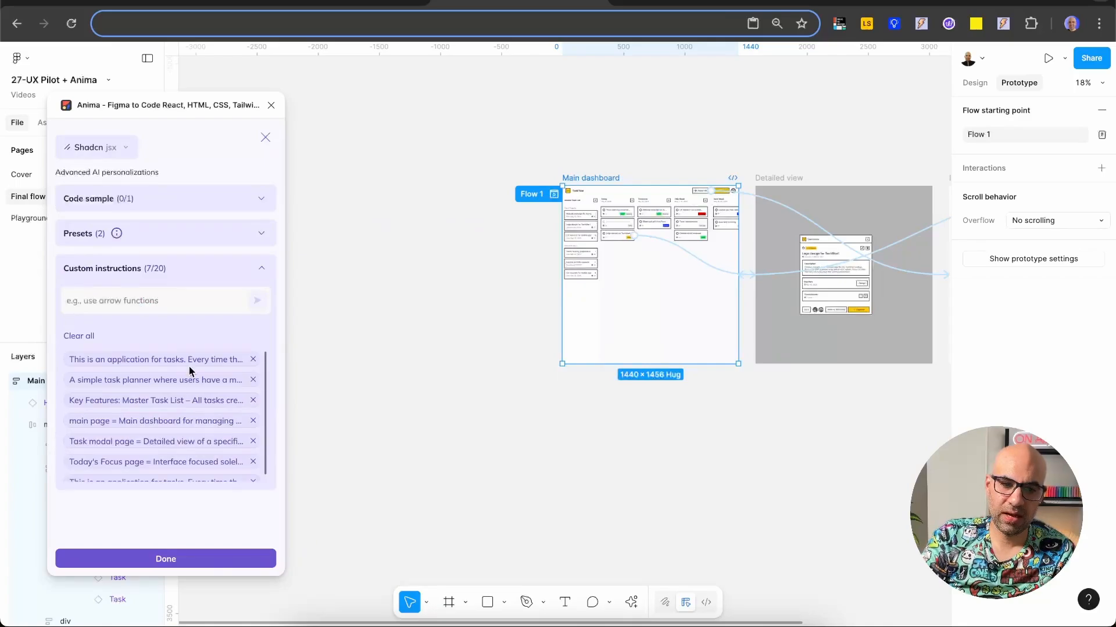
scroll(190, 372, down, 1)
scroll(191, 371, up, 1)
click(240, 359)
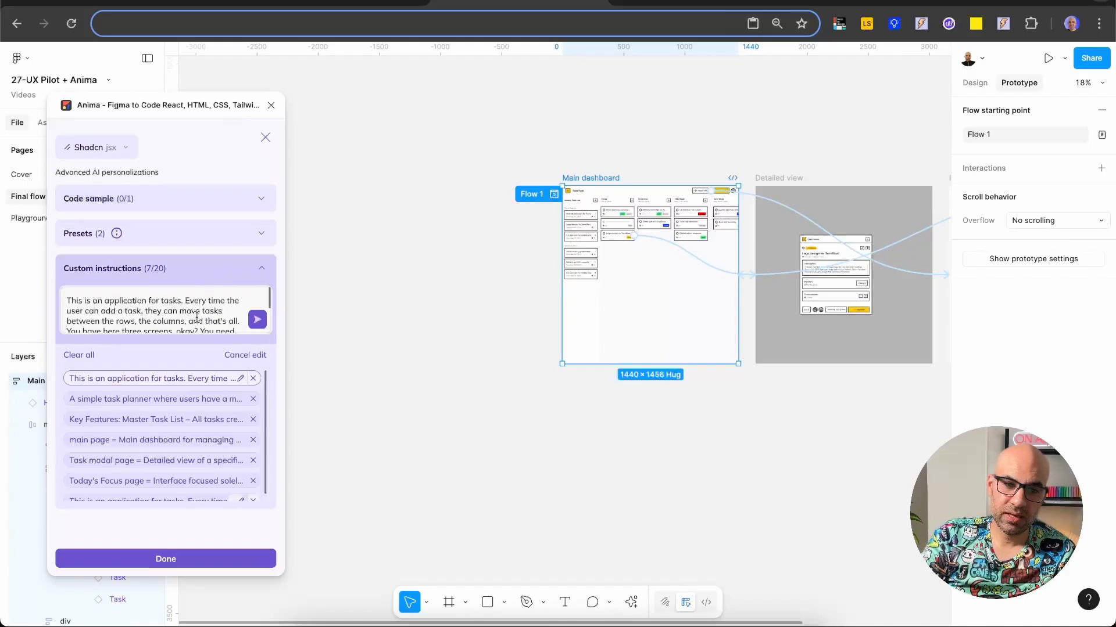
drag(66, 300, 214, 315)
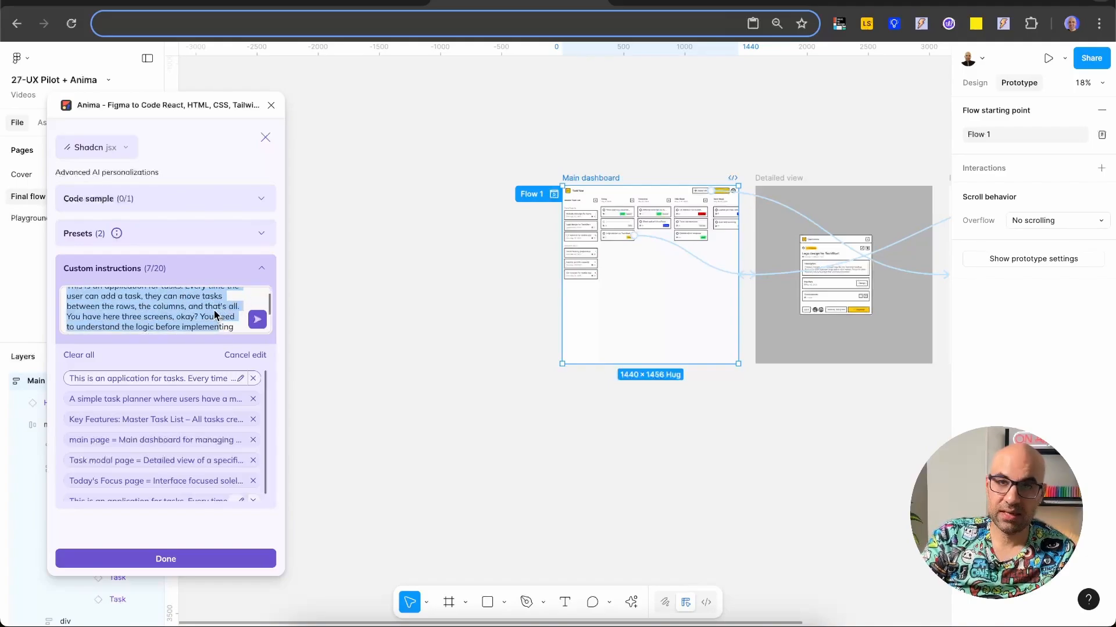
click(215, 315)
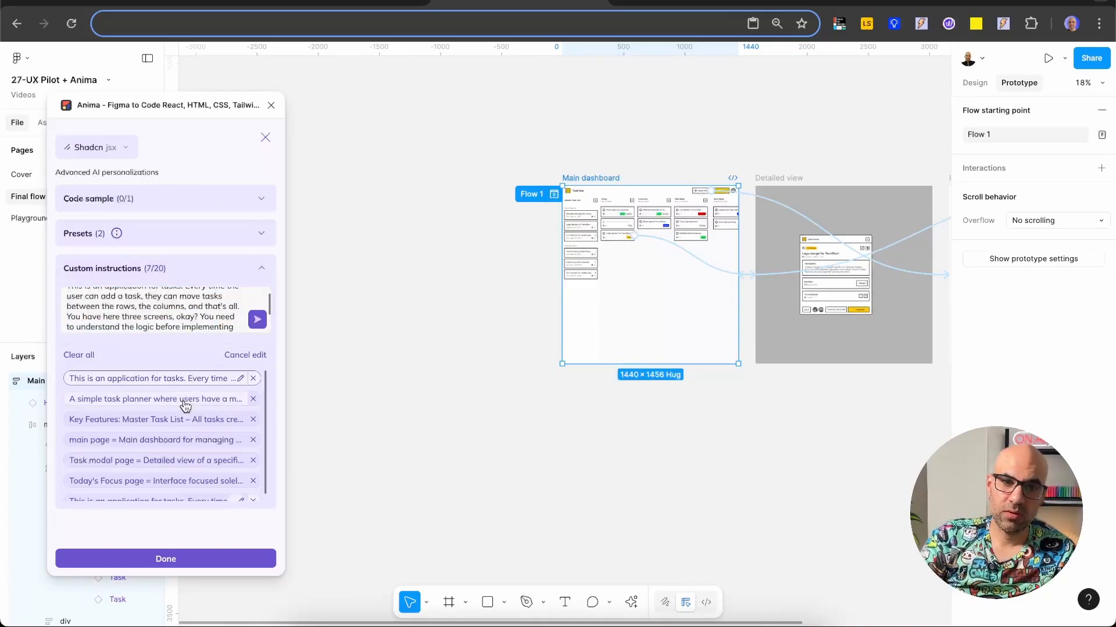
click(177, 11)
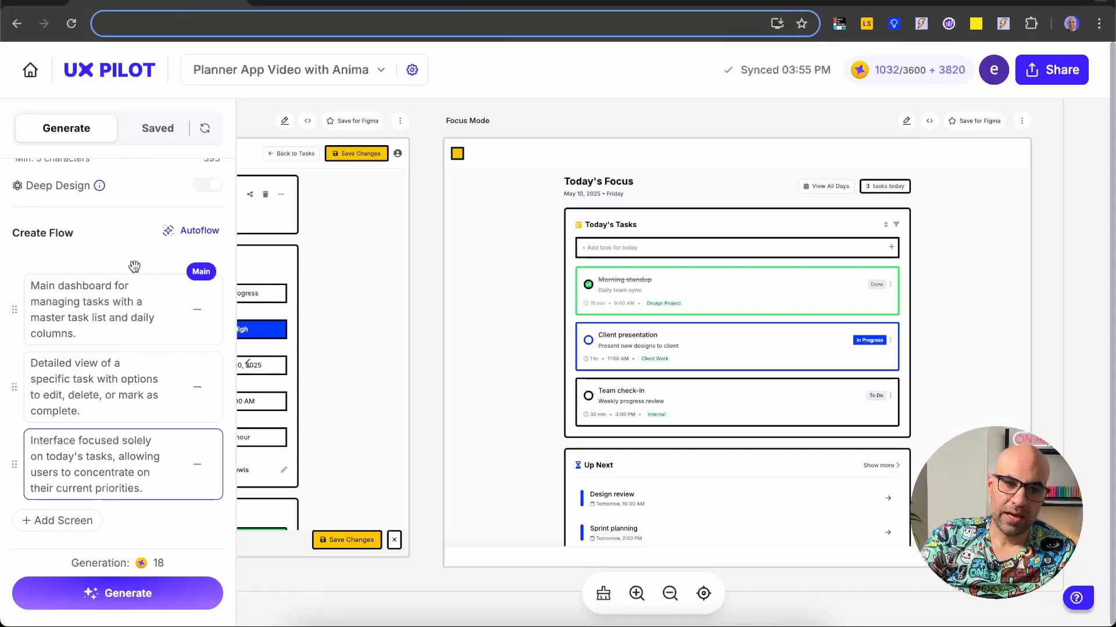
drag(144, 335, 24, 281)
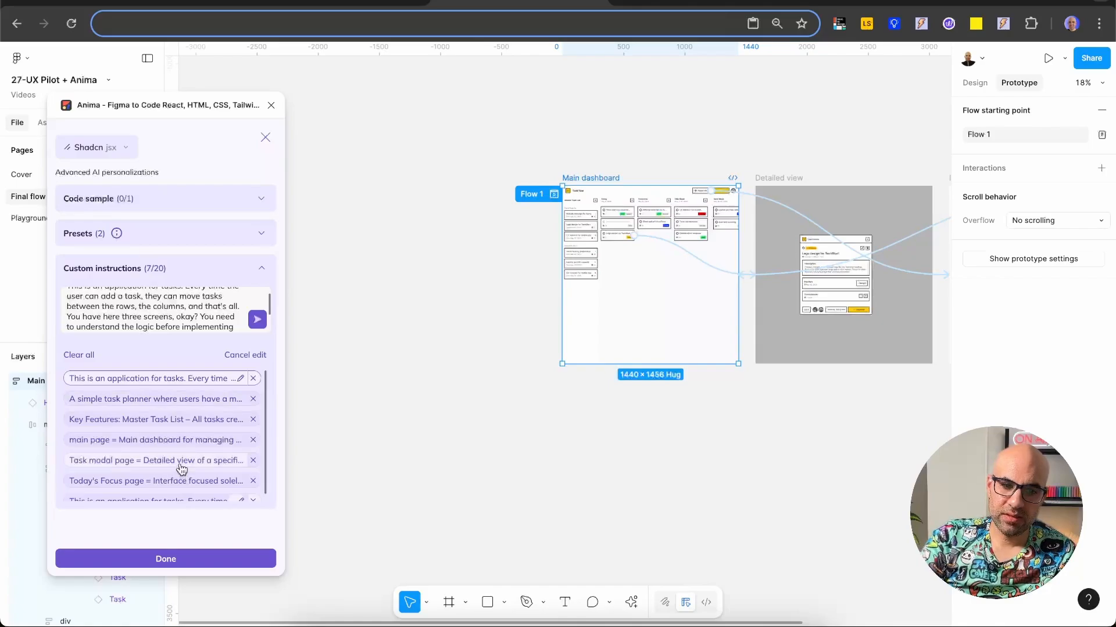
Step: Try to replace "main page" with the frame name "Main dashboard" in the custom instruction describing the main screen
click(83, 445)
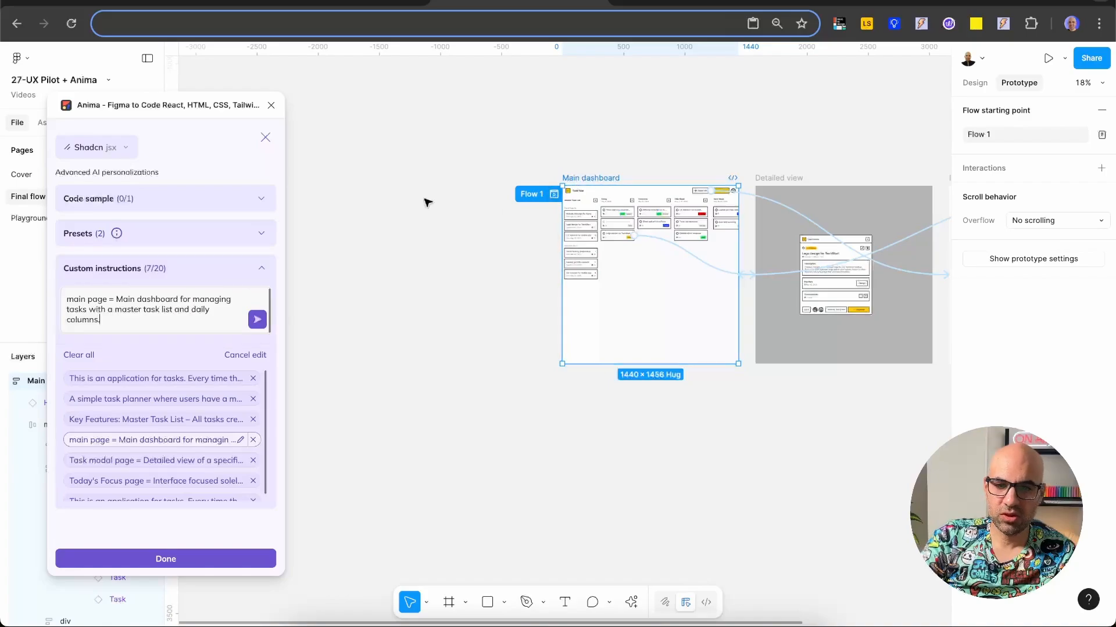
double_click(589, 178)
key(ctrl+c)
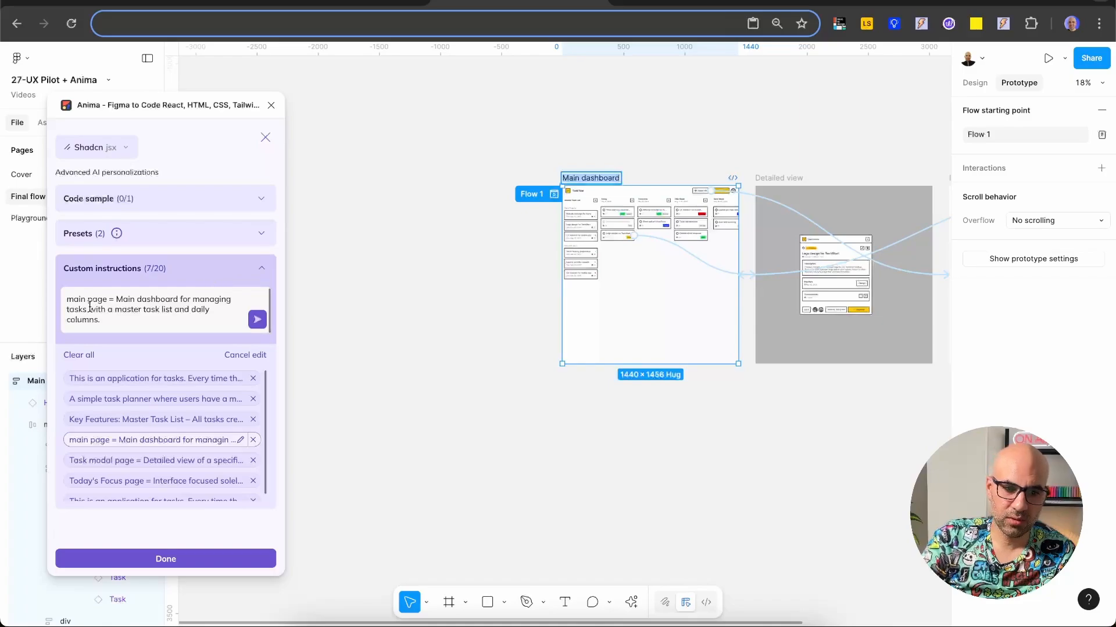
drag(106, 300, 64, 301)
key(ctrl+v)
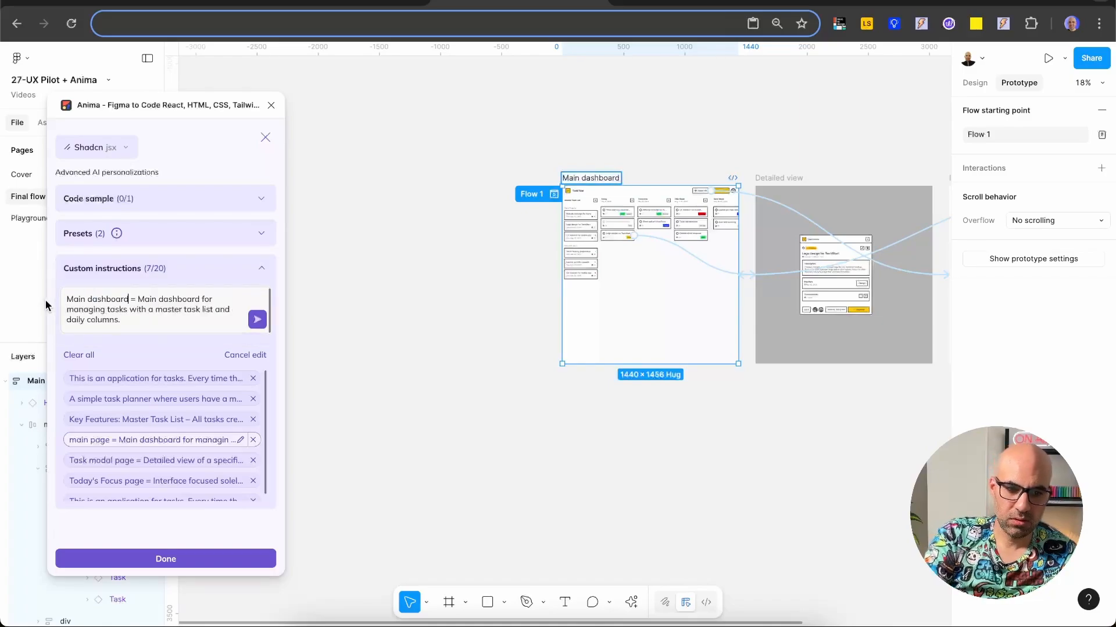
Step: Replace "Task modal page" with the frame name "Detailed view" in Anima's custom instruction and save it
click(165, 463)
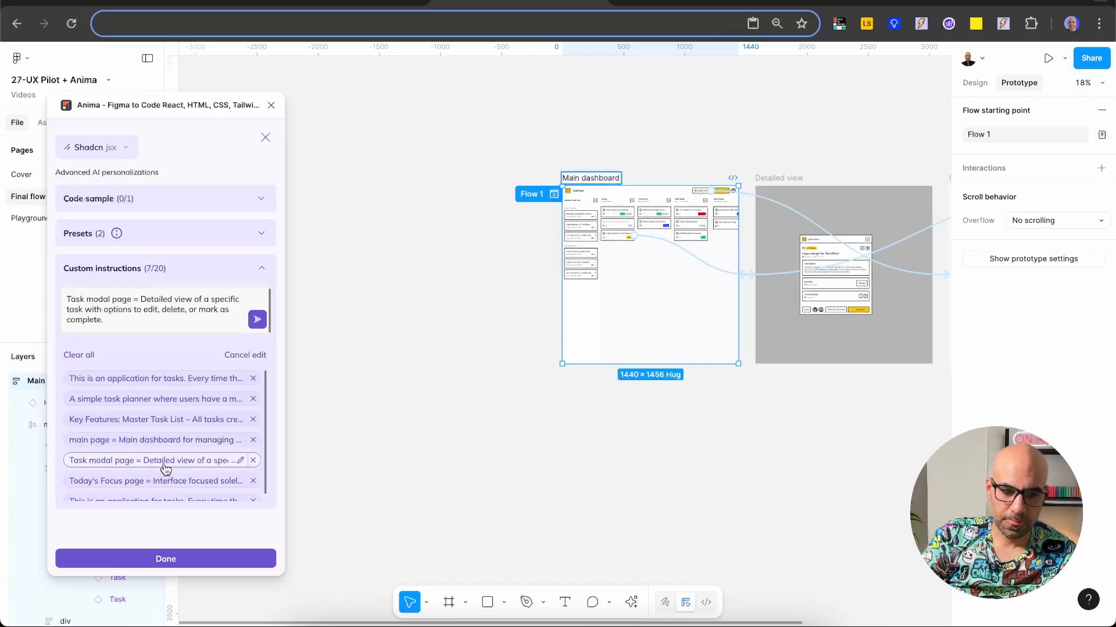
click(780, 178)
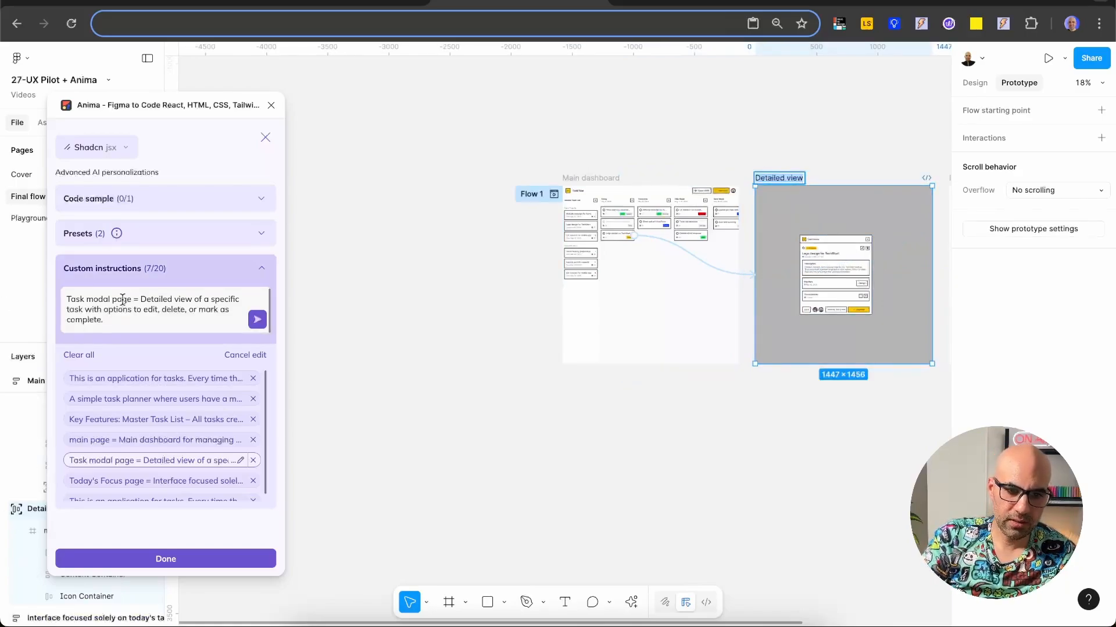
drag(130, 299, 36, 303)
text(Detailed view)
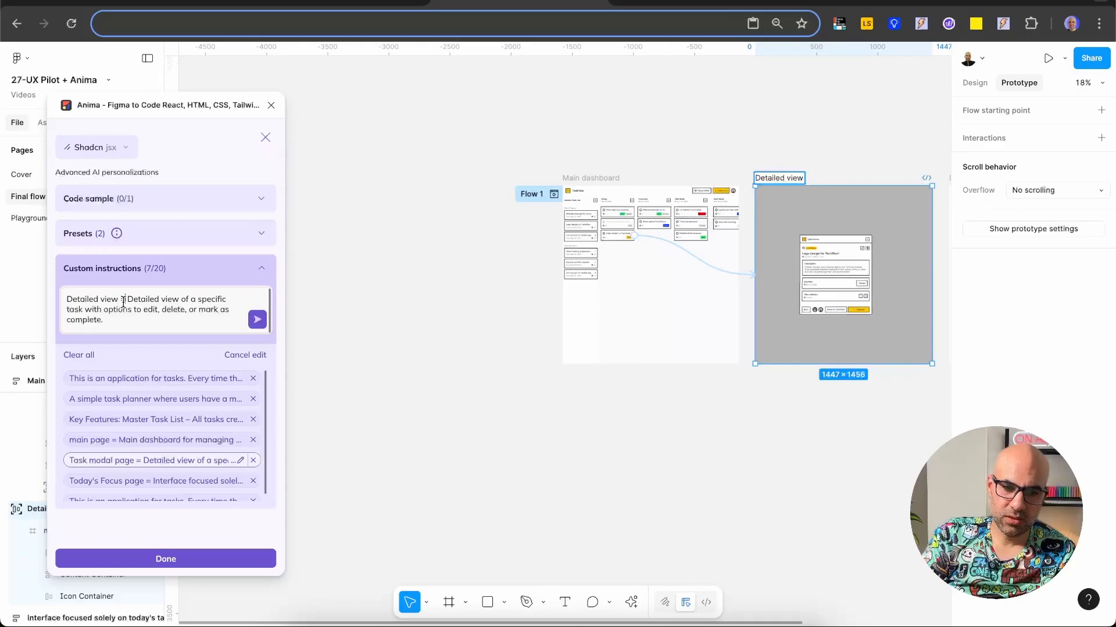
drag(125, 300, 58, 299)
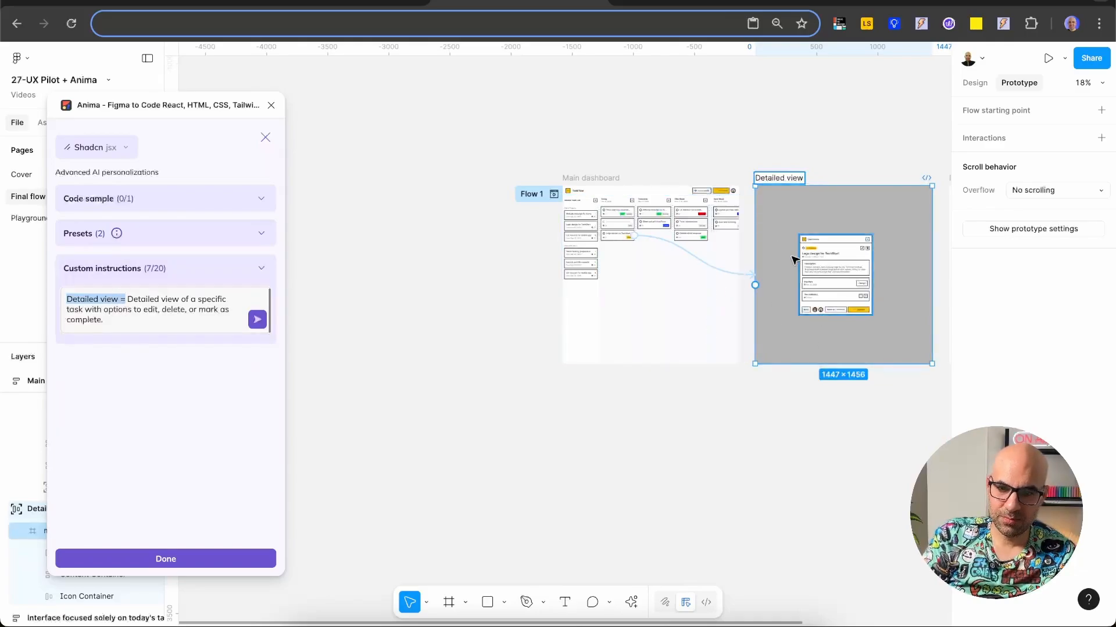
drag(128, 299, 179, 341)
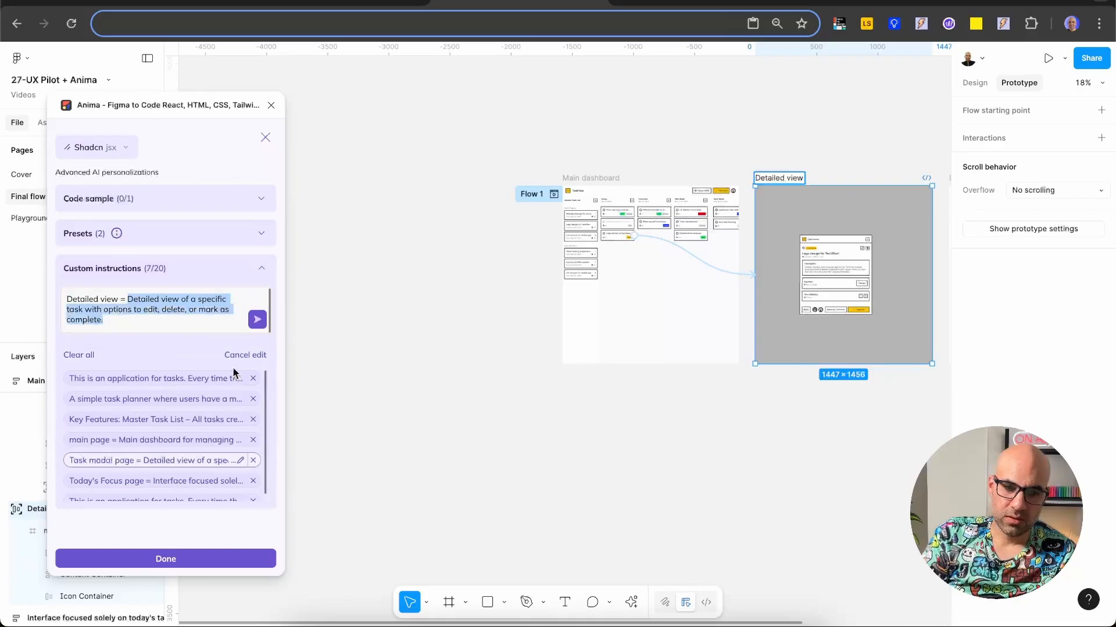
click(257, 319)
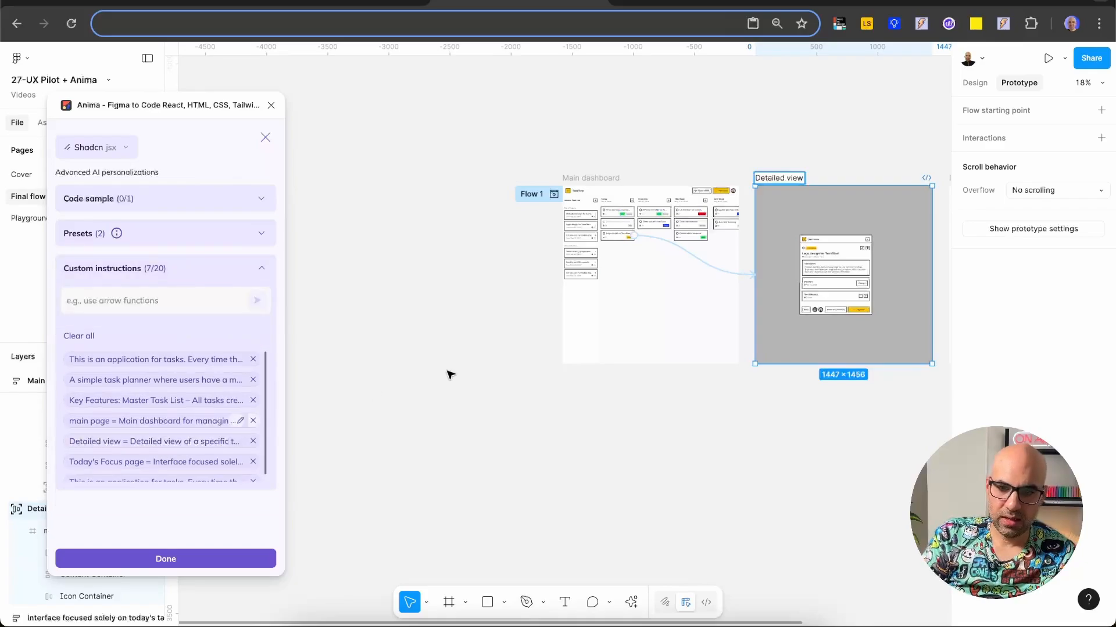
Step: Replace "main page" with the frame name "Interface focused solely on today's tasks" in its custom instruction and save it
scroll(448, 373, right, 5)
double_click(659, 200)
key(ctrl+c)
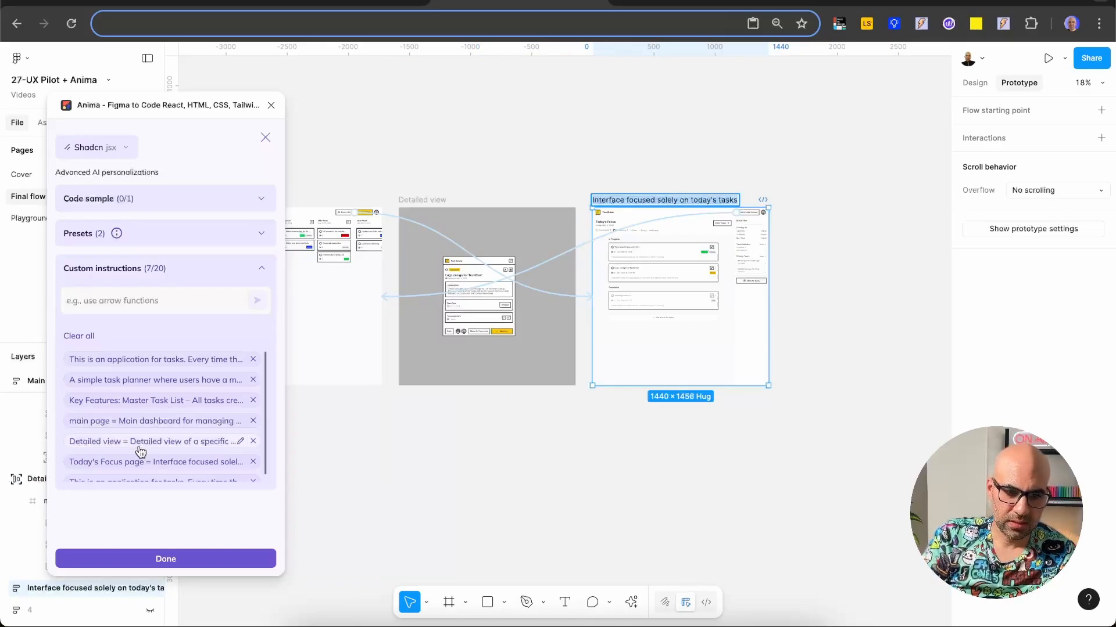
click(140, 423)
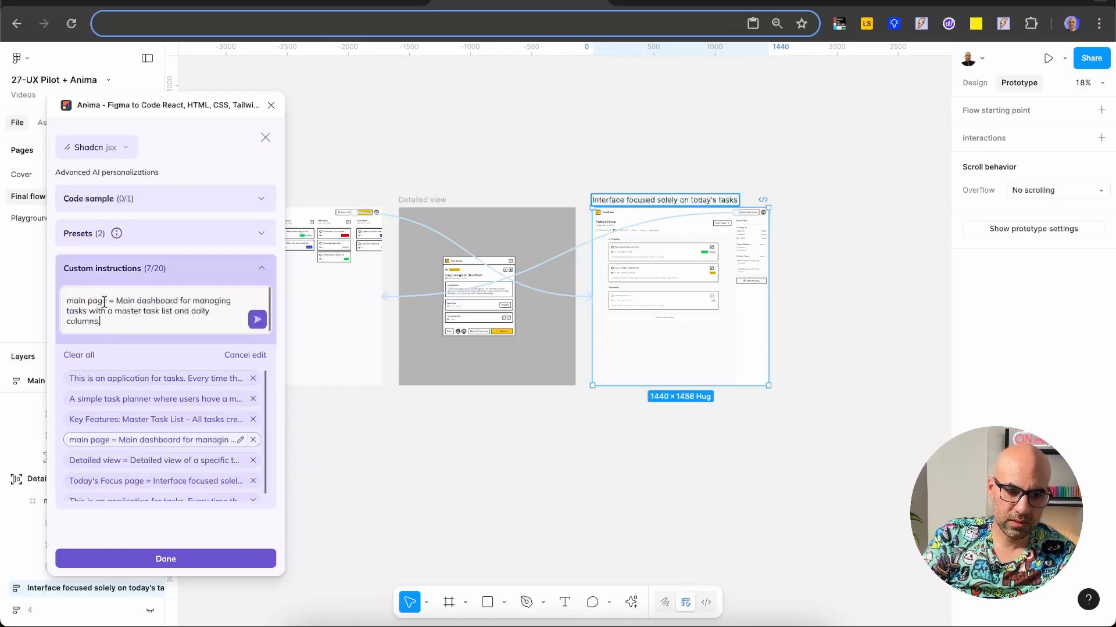
drag(105, 301, 44, 301)
key(ctrl+v)
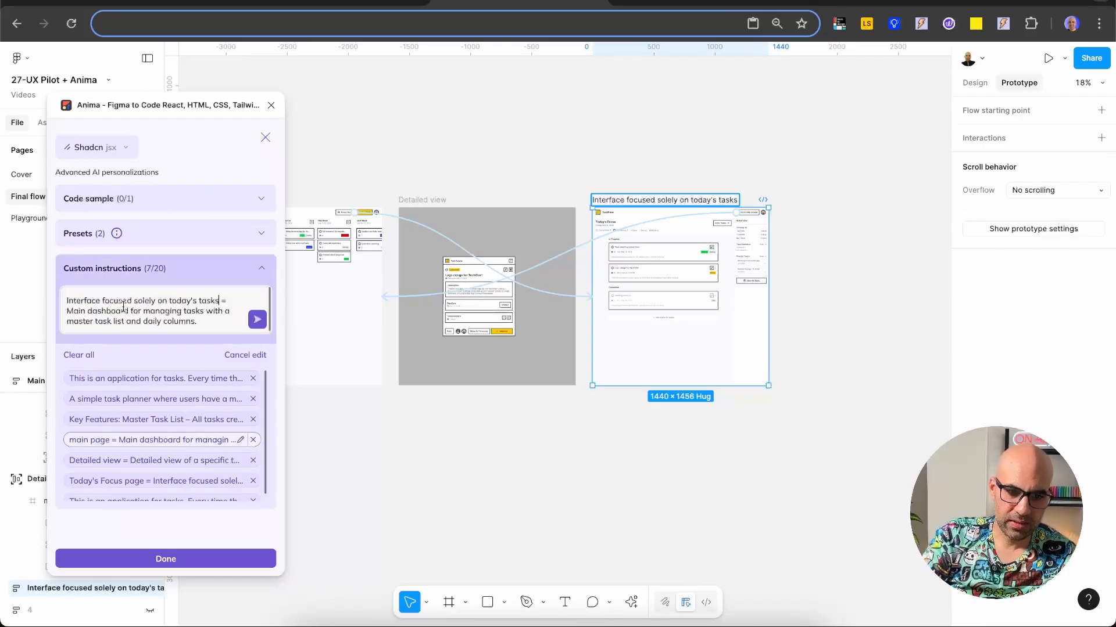
click(256, 319)
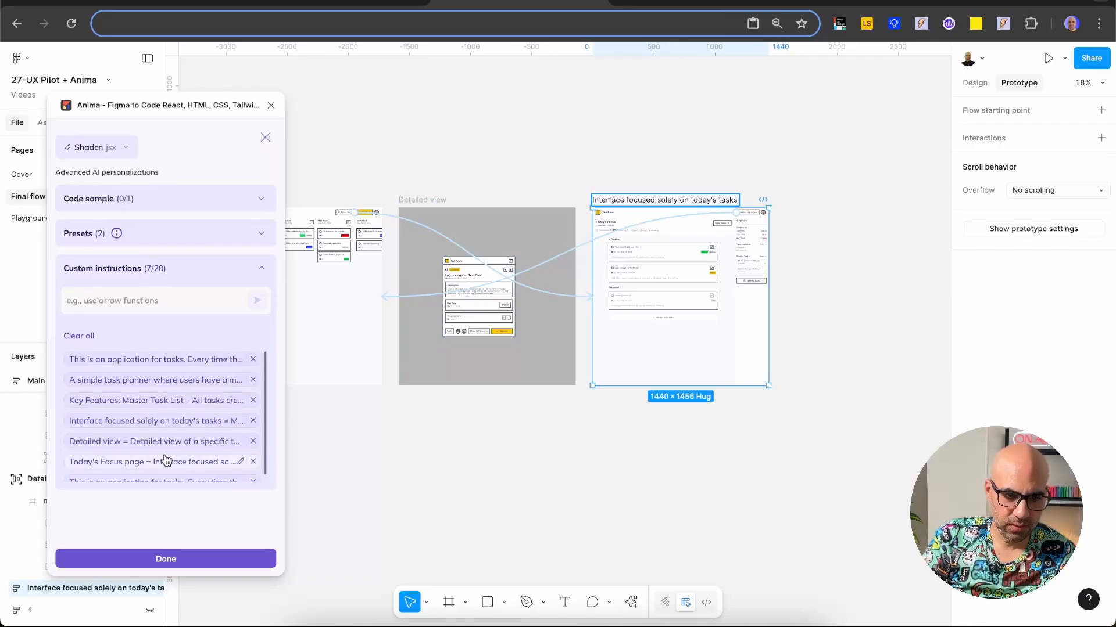
Step: Add the custom instruction "Main dashboard = Main dashboard for managing tasks with a master task list and daily columns.", copying its description from UX Pilot
scroll(172, 446, down, 1)
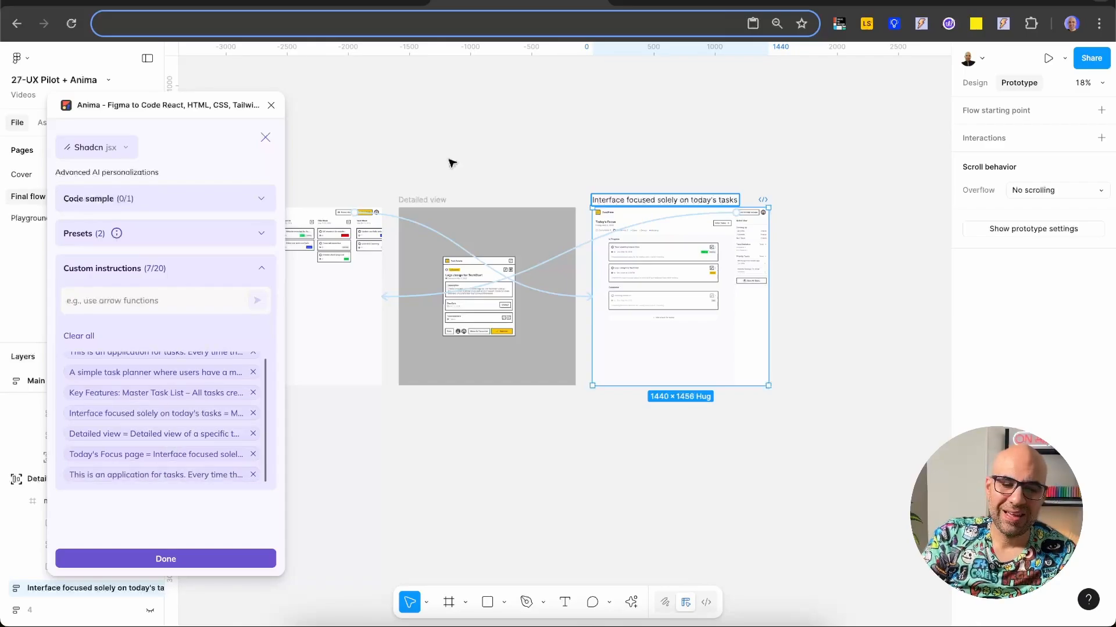
drag(452, 163, 610, 174)
scroll(610, 174, left, 5)
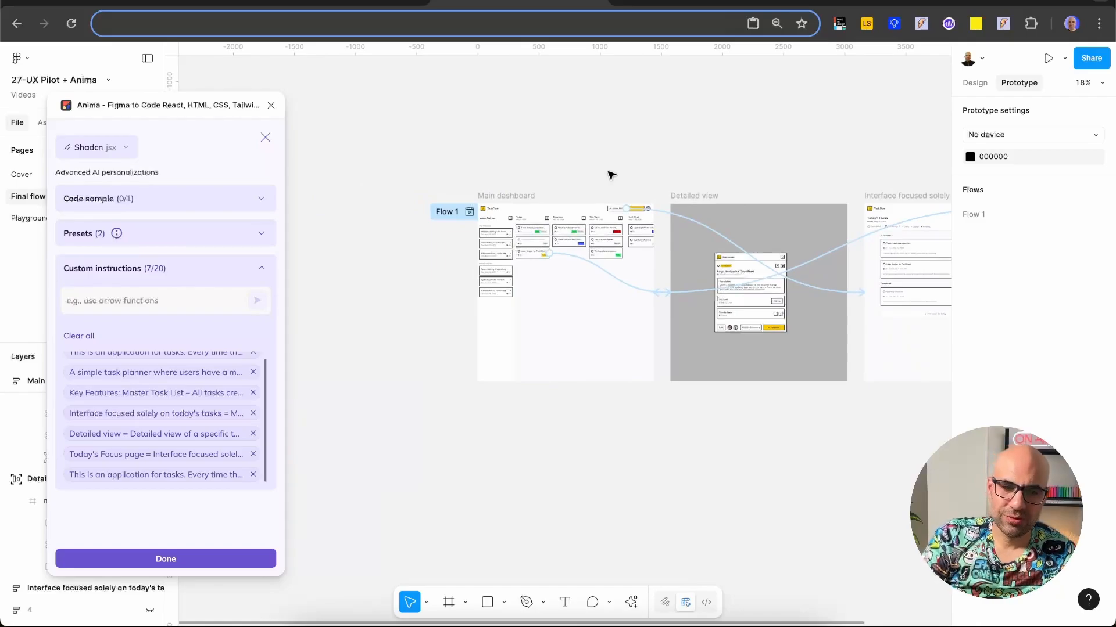
double_click(523, 195)
key(ctrl+c)
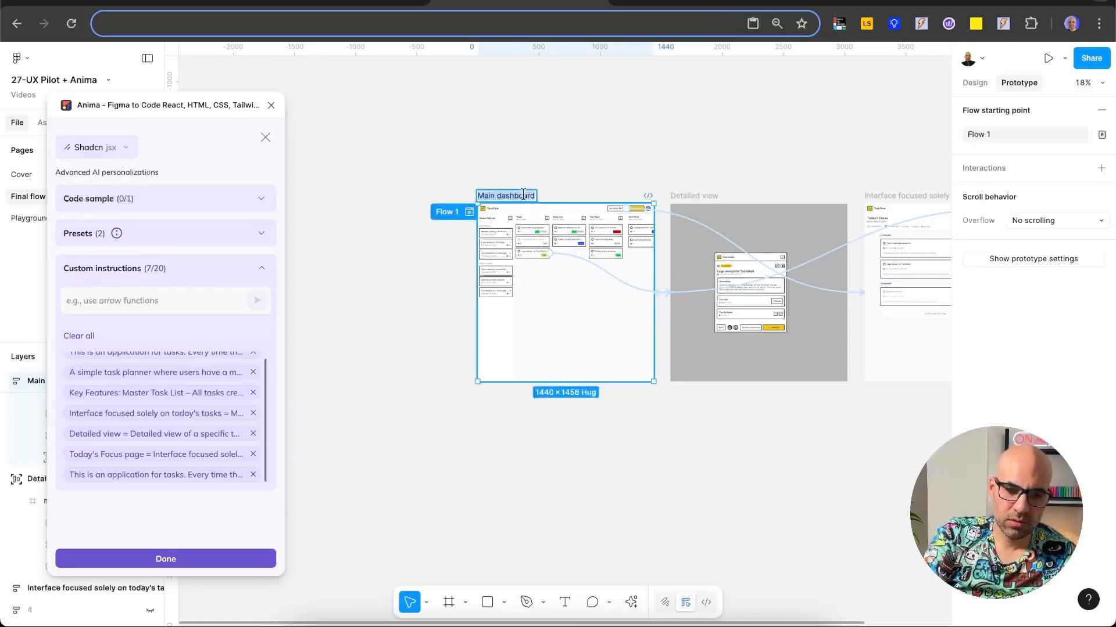
click(148, 305)
key(ctrl+v)
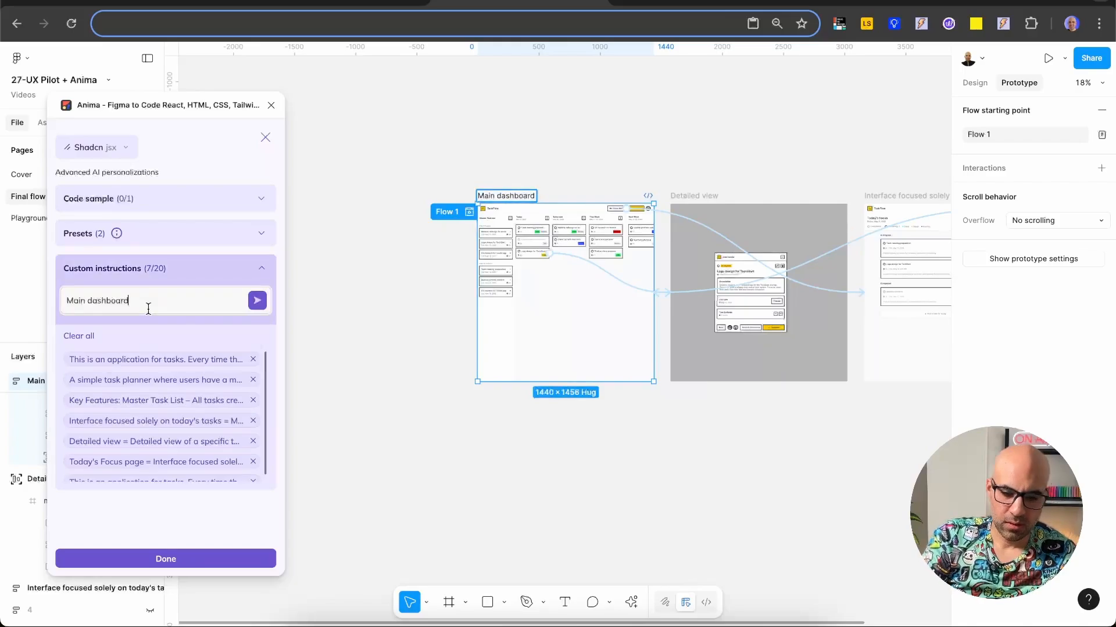
text(=)
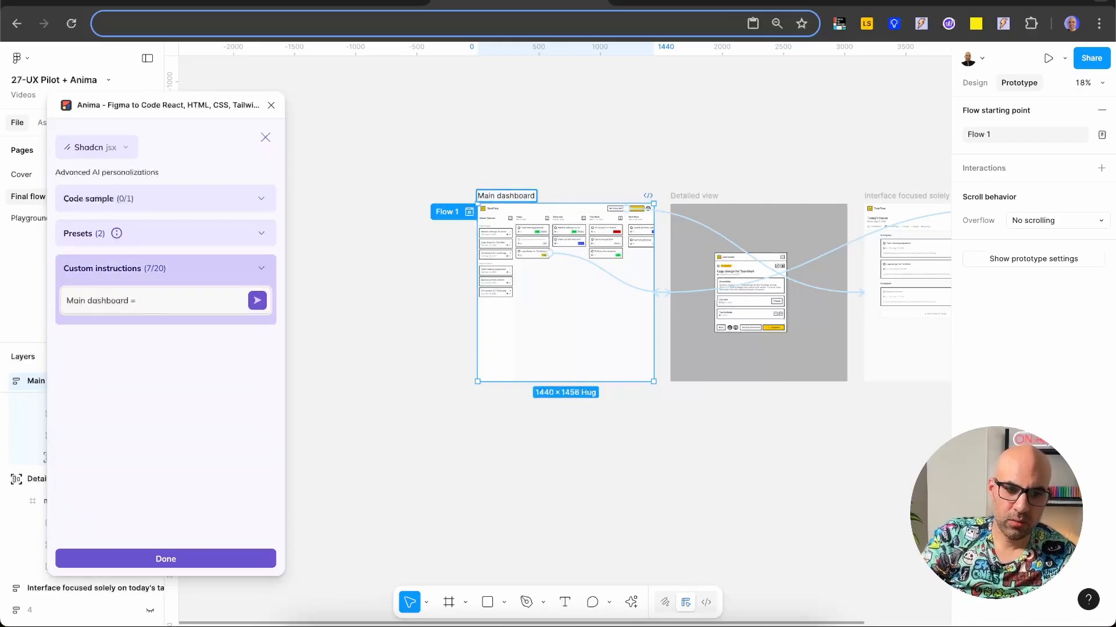
click(152, 3)
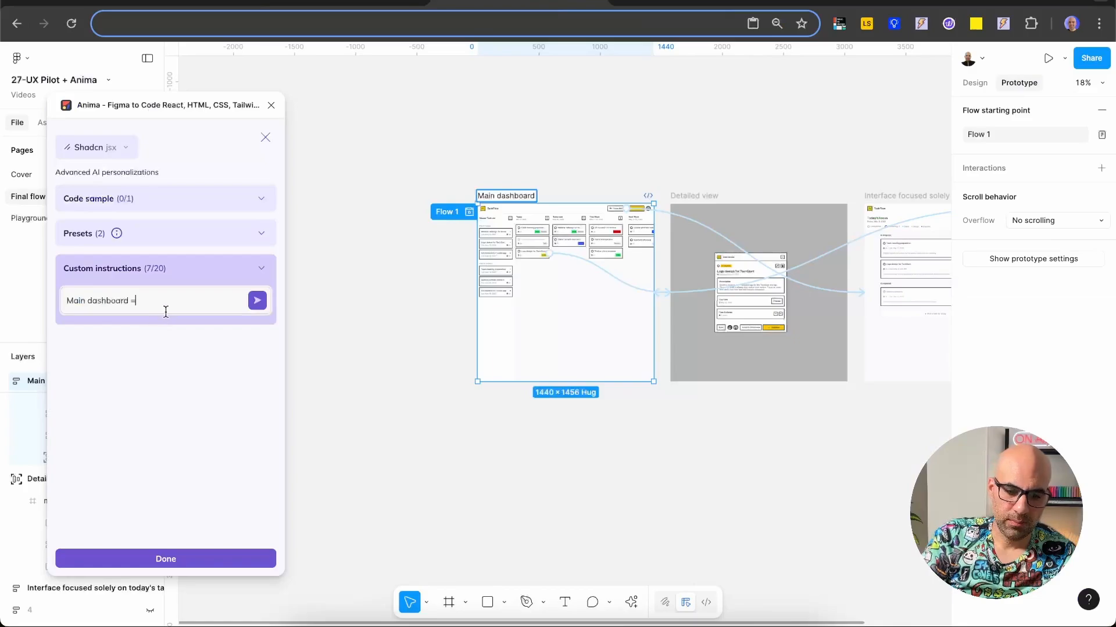
text(Main dashboard for managing tasks with a master task list and daily columns.)
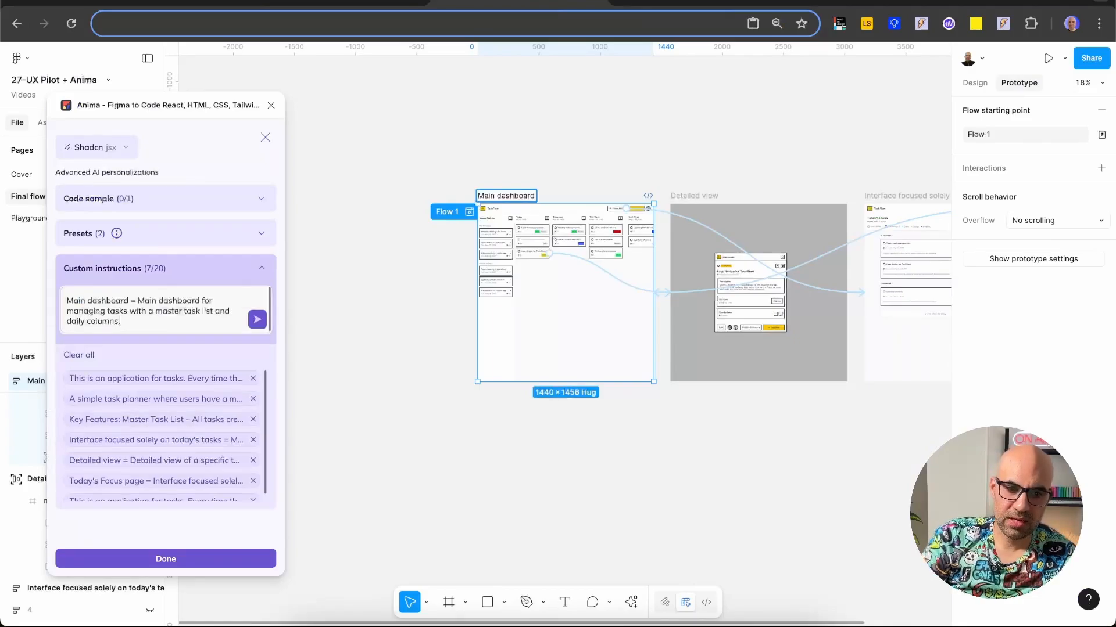
click(259, 320)
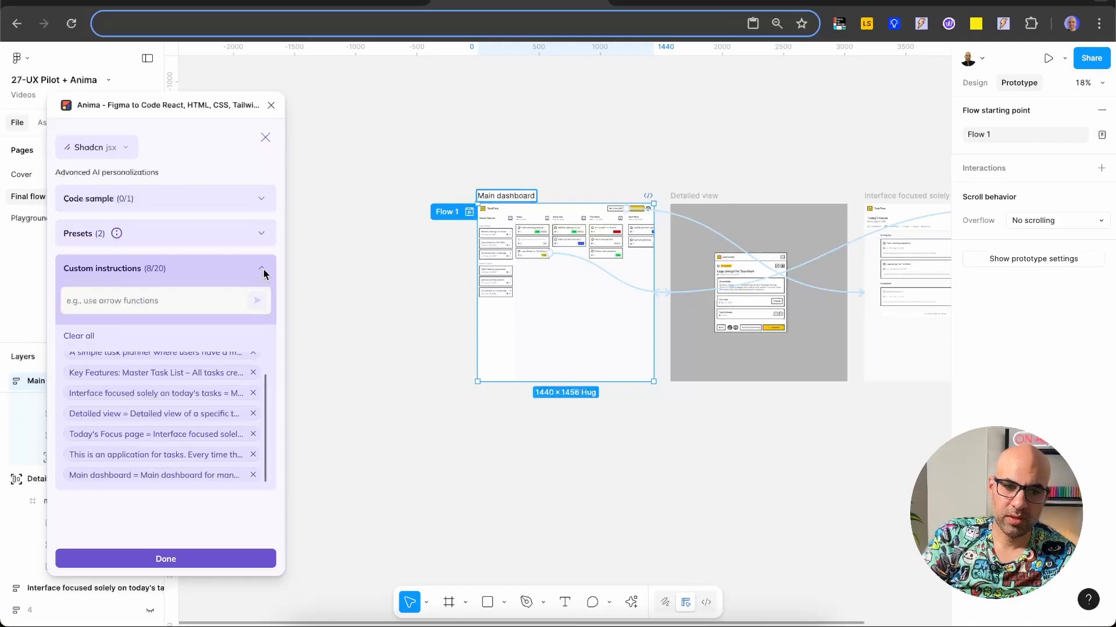
Step: Review Anima's code sample section and its presets for responsive design, typography and general behaviour
click(263, 236)
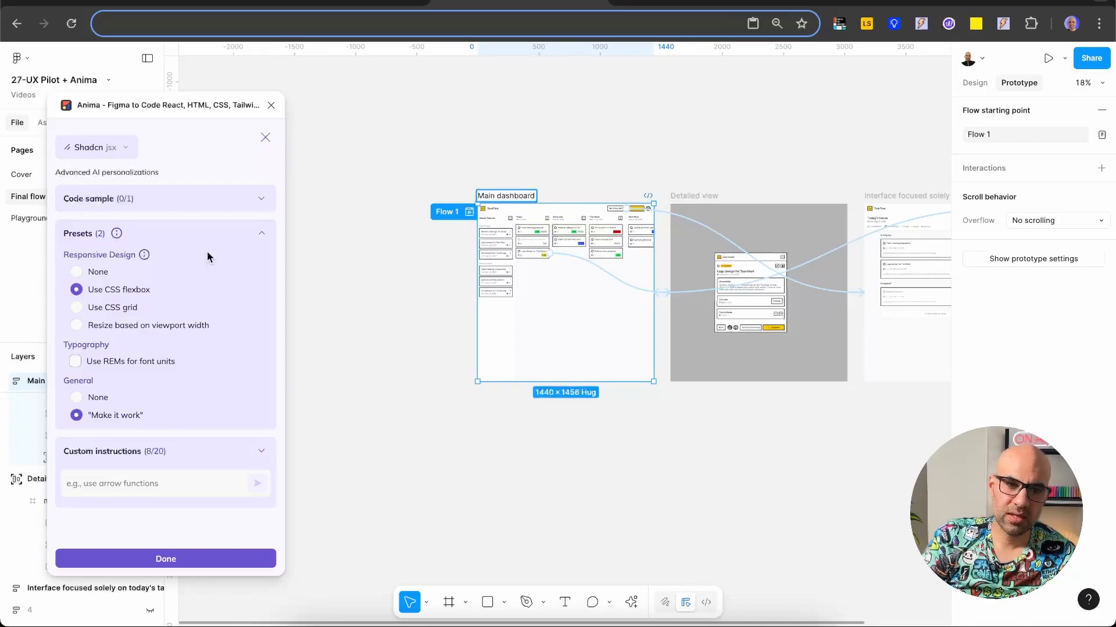
click(224, 191)
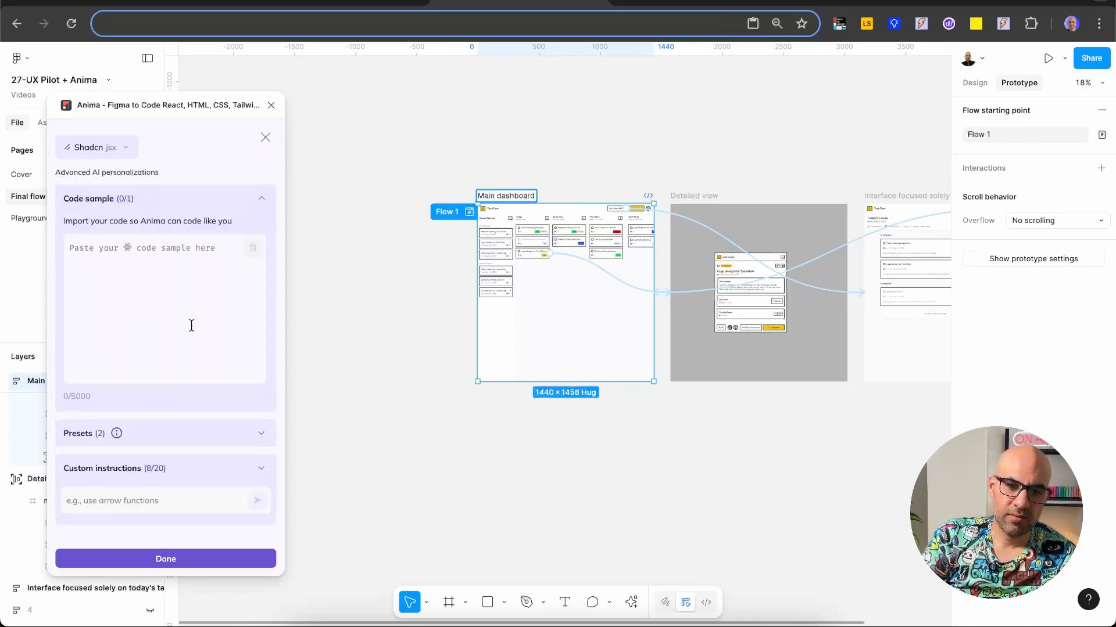
click(262, 204)
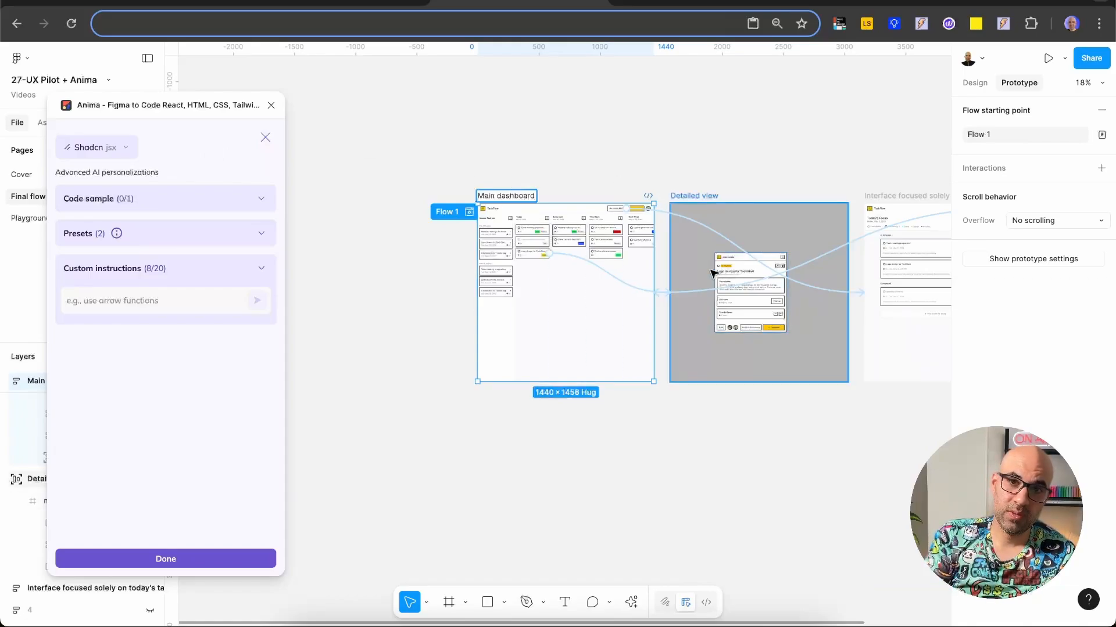
click(229, 233)
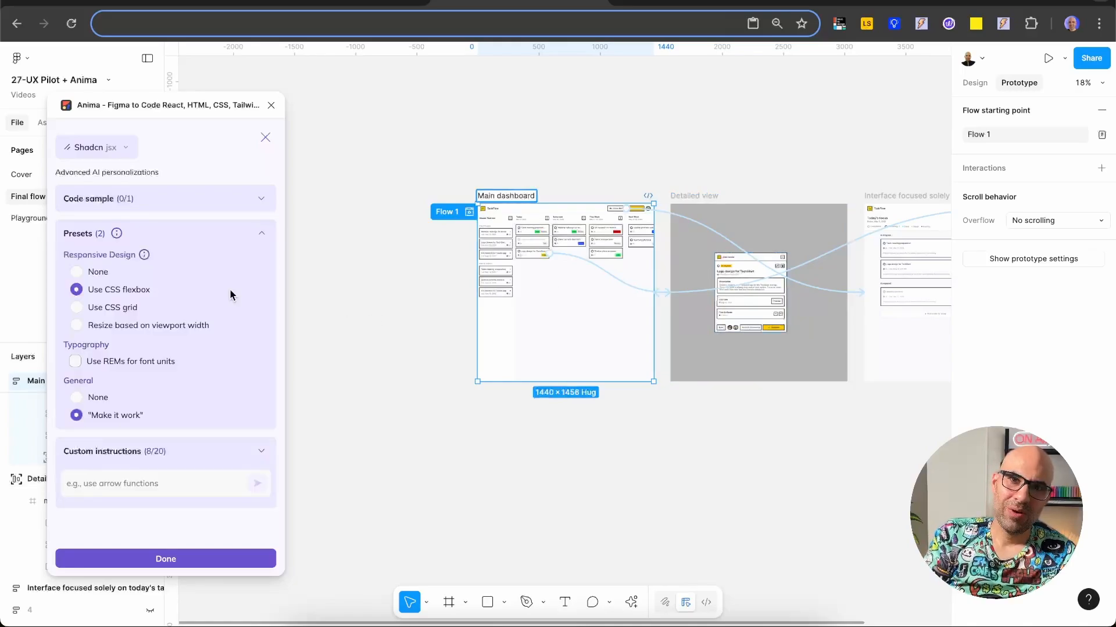
Step: Apply the AI personalizations and send the three-screen flow to Anima Playground, opening the generated project there
click(191, 560)
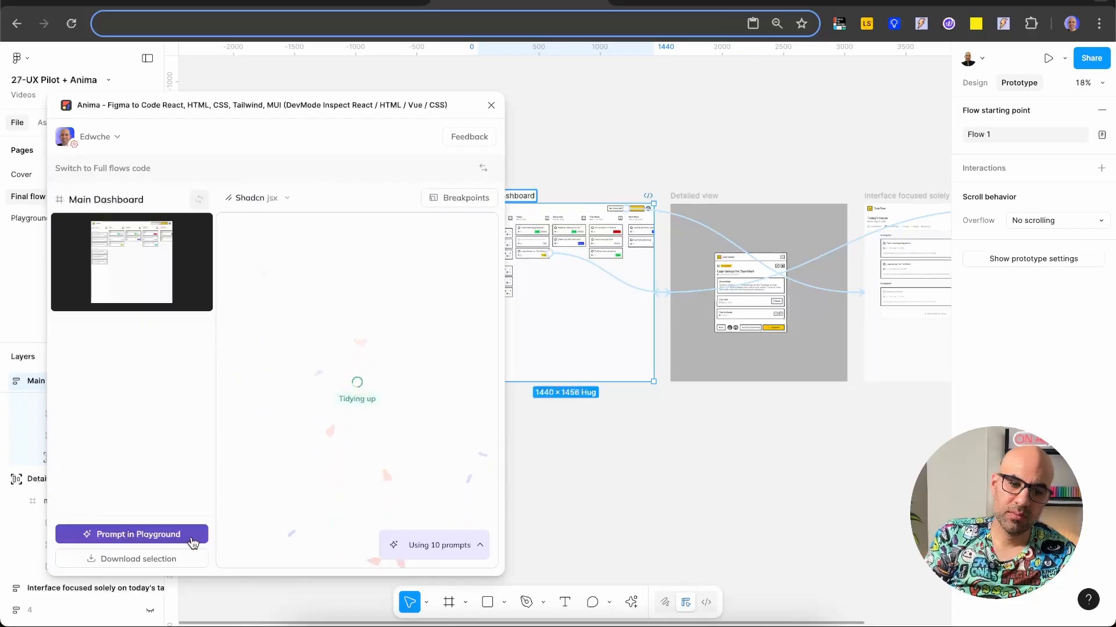
click(192, 542)
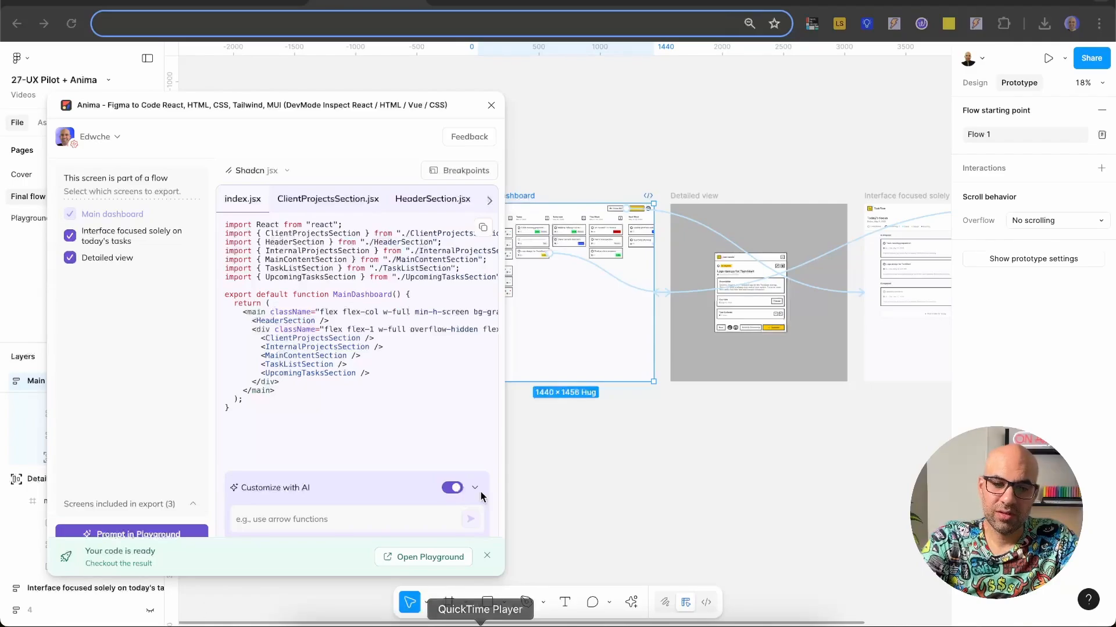
click(420, 558)
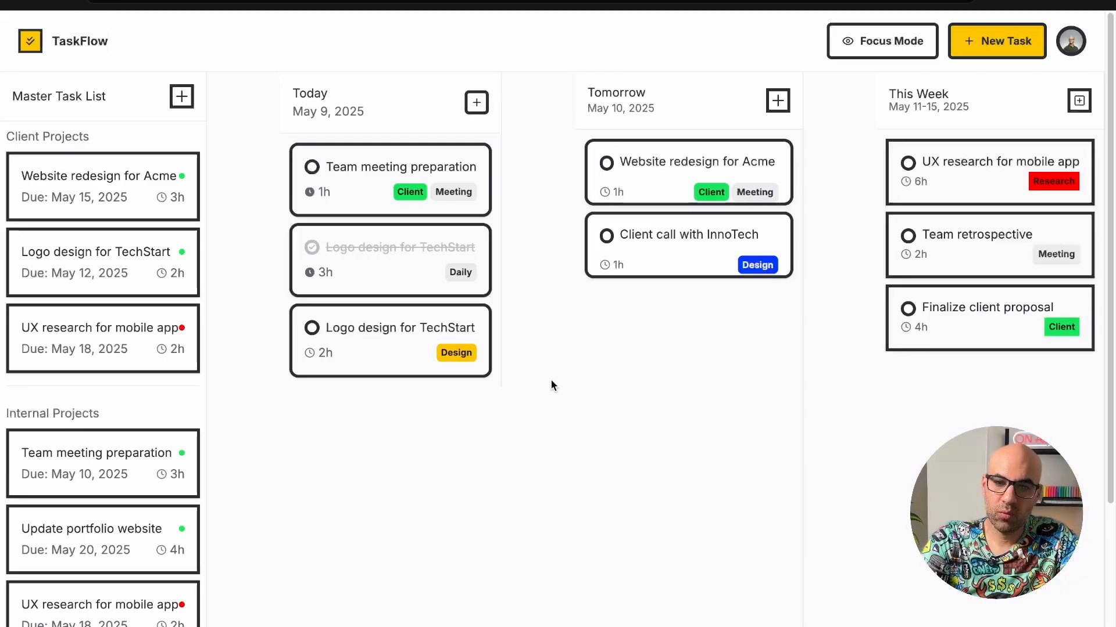
Step: Test the TaskFlow preview by viewing Today's "Logo design for TechStart" task and Focus Mode, returning to the dashboard each time
click(405, 331)
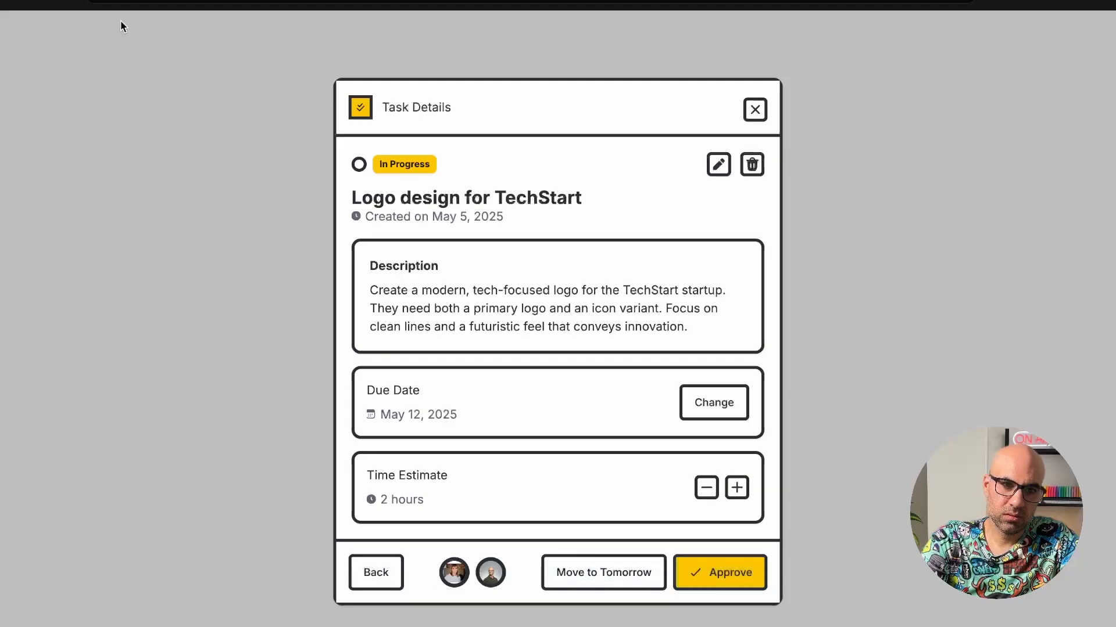
click(68, 3)
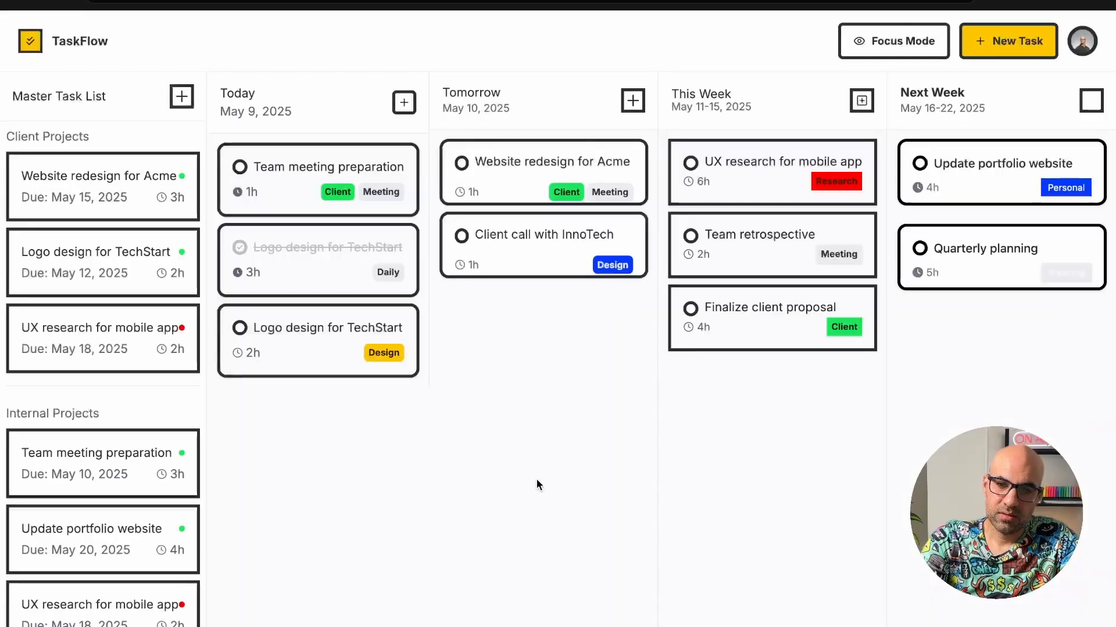
click(871, 39)
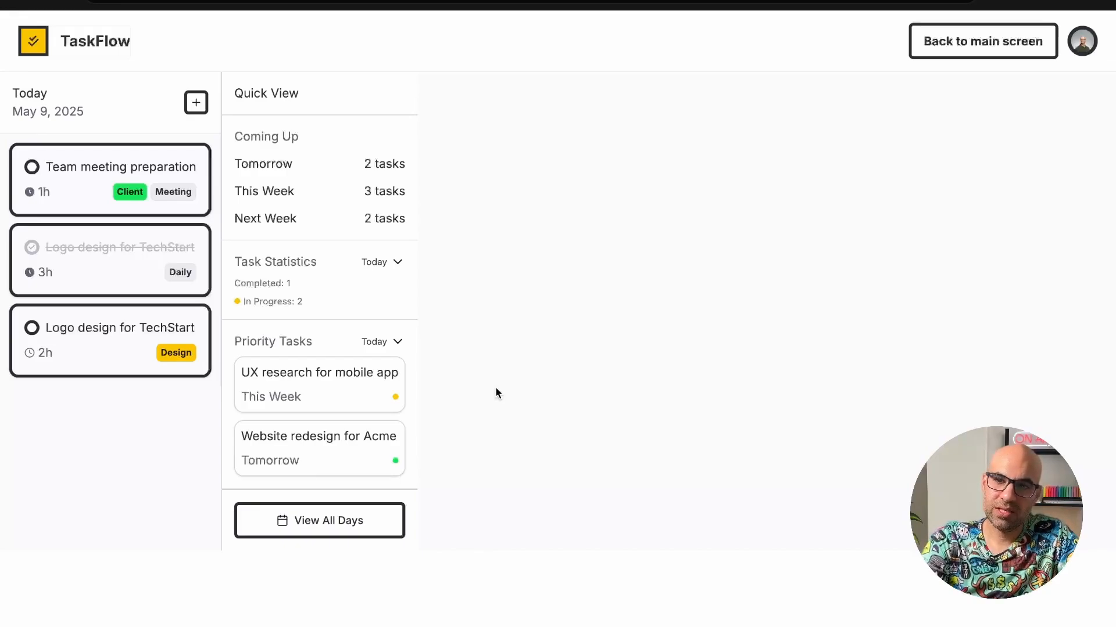
click(983, 41)
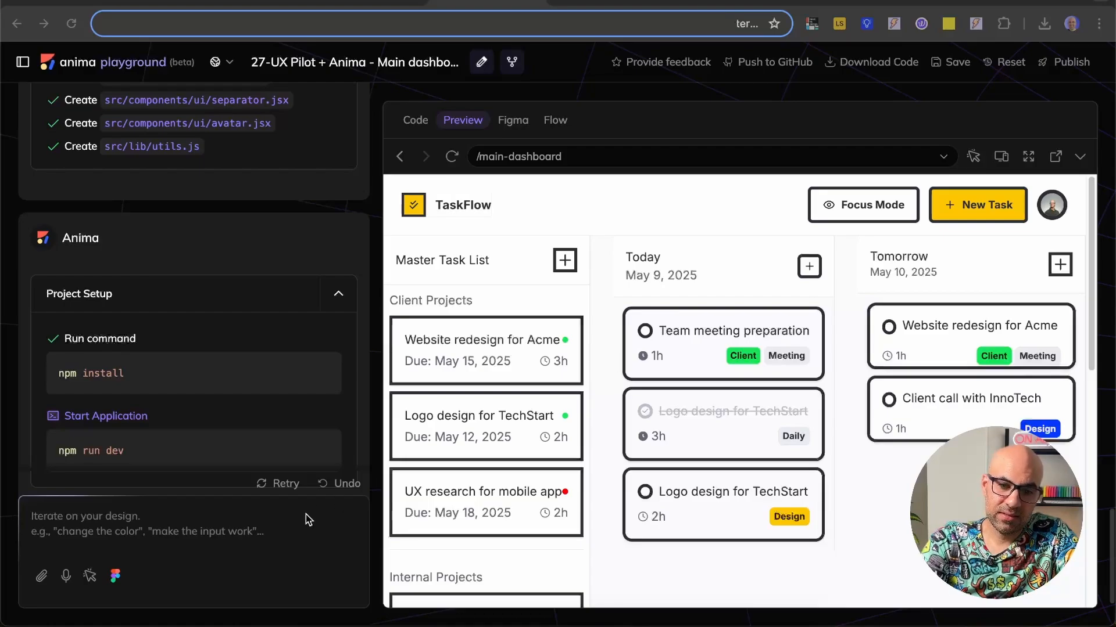
Step: Pick the "Team meeting preparation" card under Today in the Playground preview as the element for a prompt
click(90, 577)
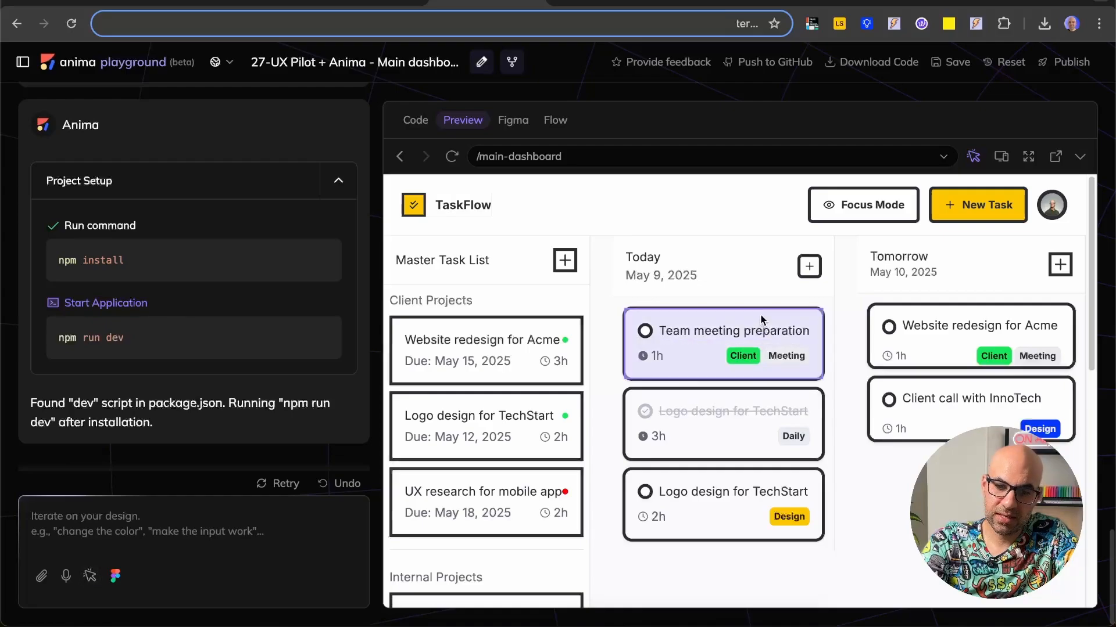
click(760, 313)
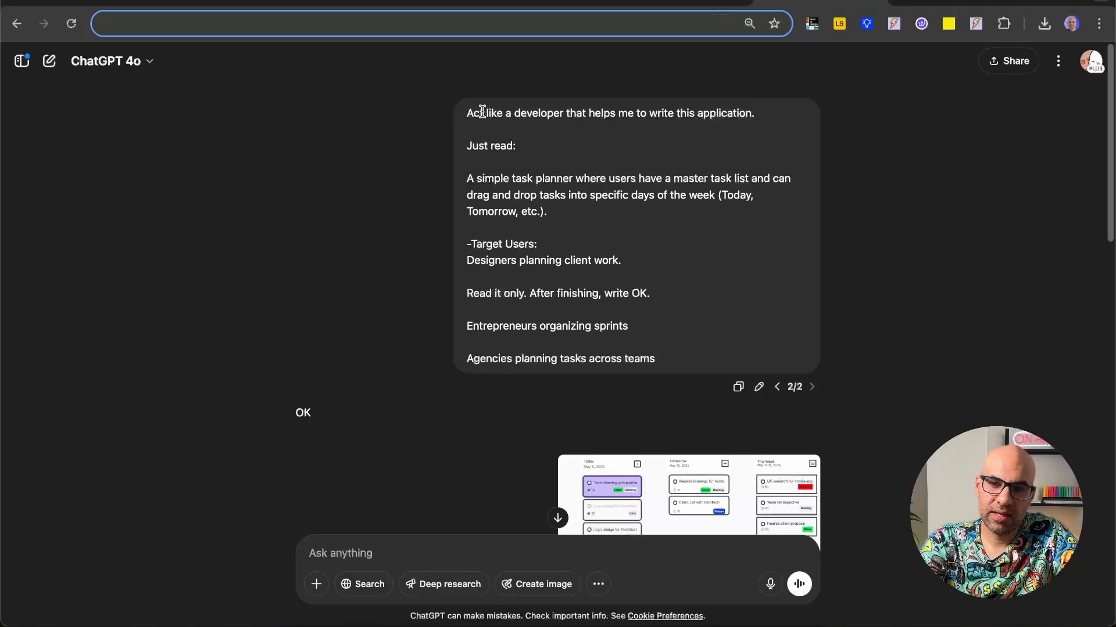
Step: Review the opening ChatGPT prompt describing the task planner, comparing it with the Page Context in UX Pilot's page settings
drag(484, 113, 772, 112)
click(477, 154)
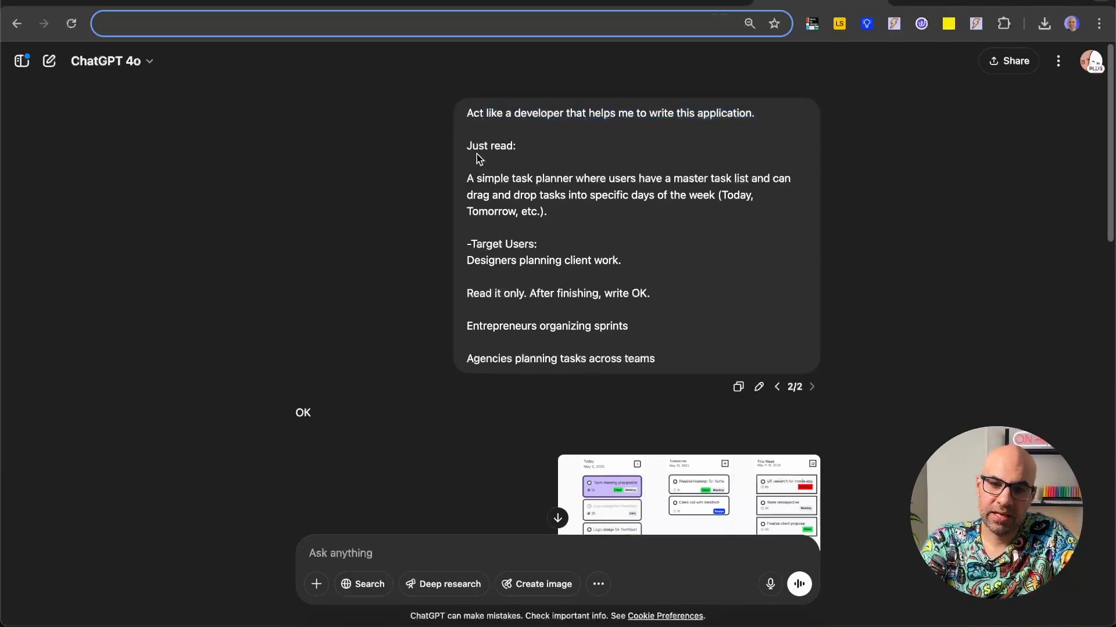
drag(470, 148, 652, 377)
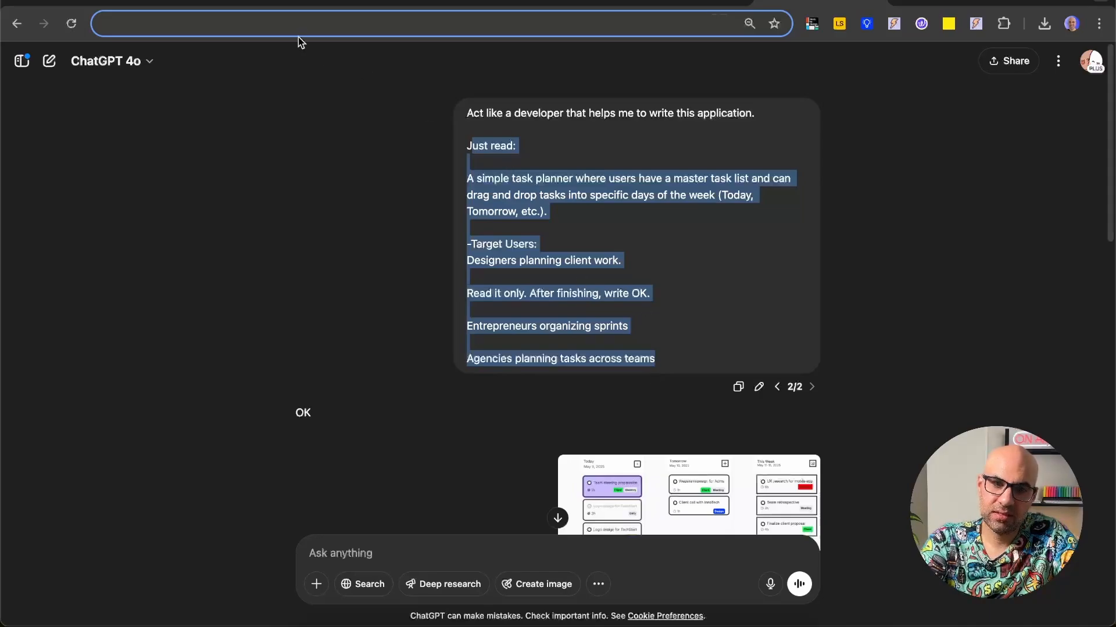
click(146, 2)
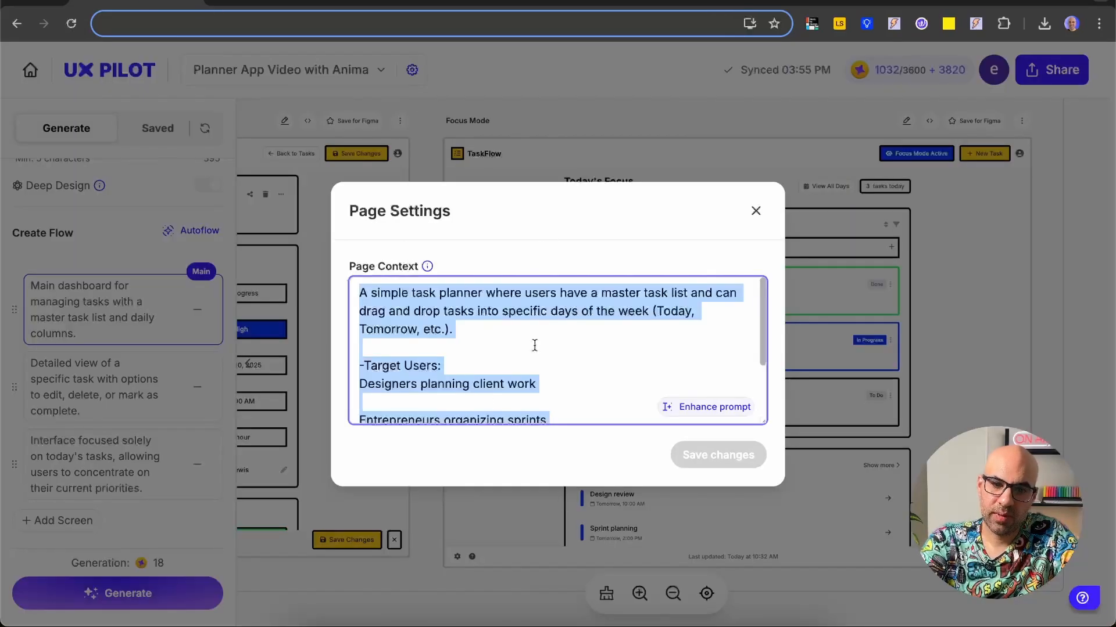
click(819, 3)
Step: In ChatGPT, examine the request for cards with a 0px border and the developer explanation, including its "What to do" and "Do not" lists
scroll(836, 360, down, 4)
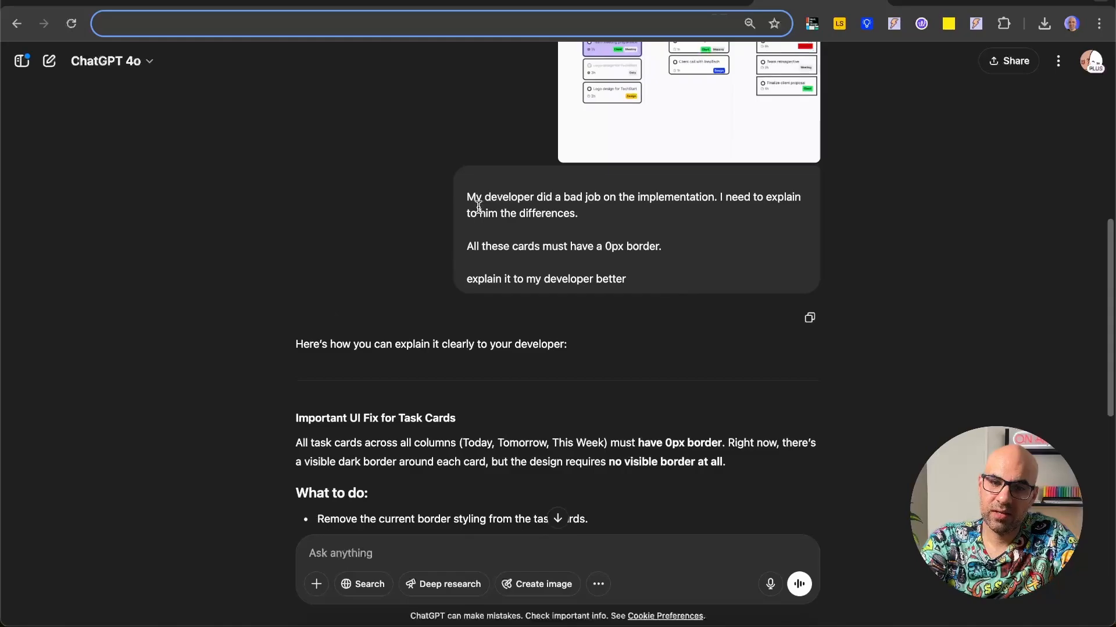
drag(464, 192, 702, 220)
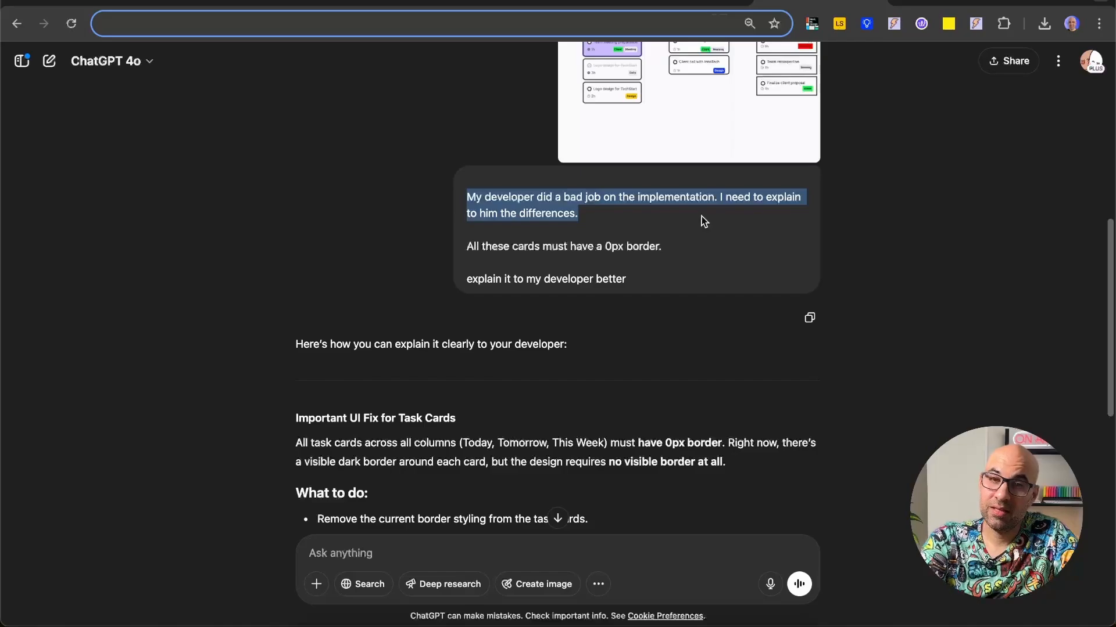
drag(467, 246, 714, 255)
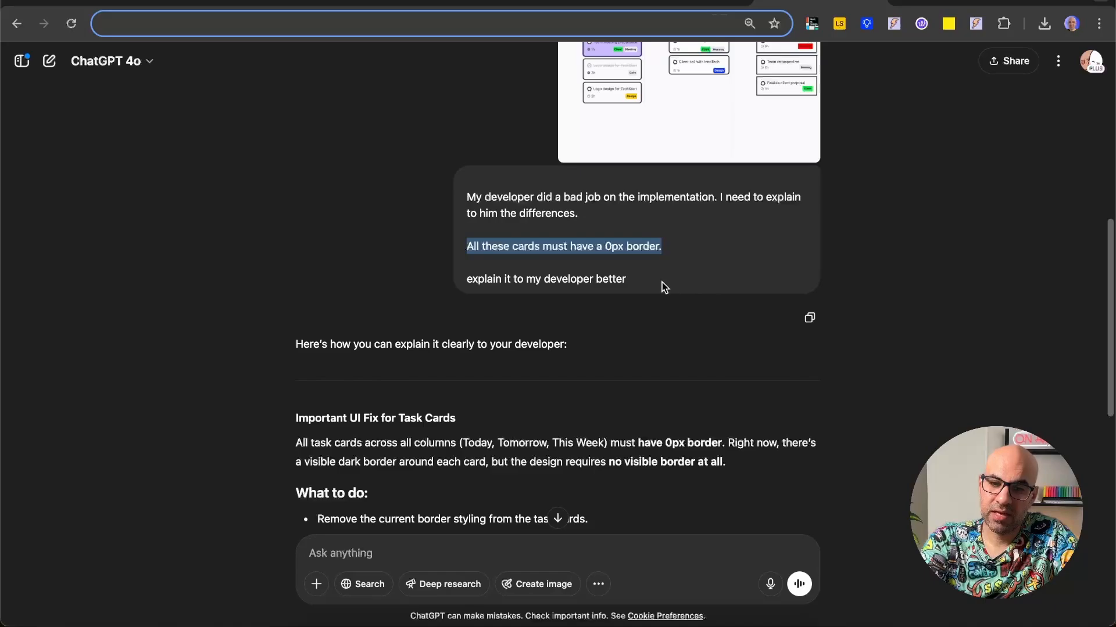
drag(661, 283, 449, 285)
scroll(619, 391, down, 5)
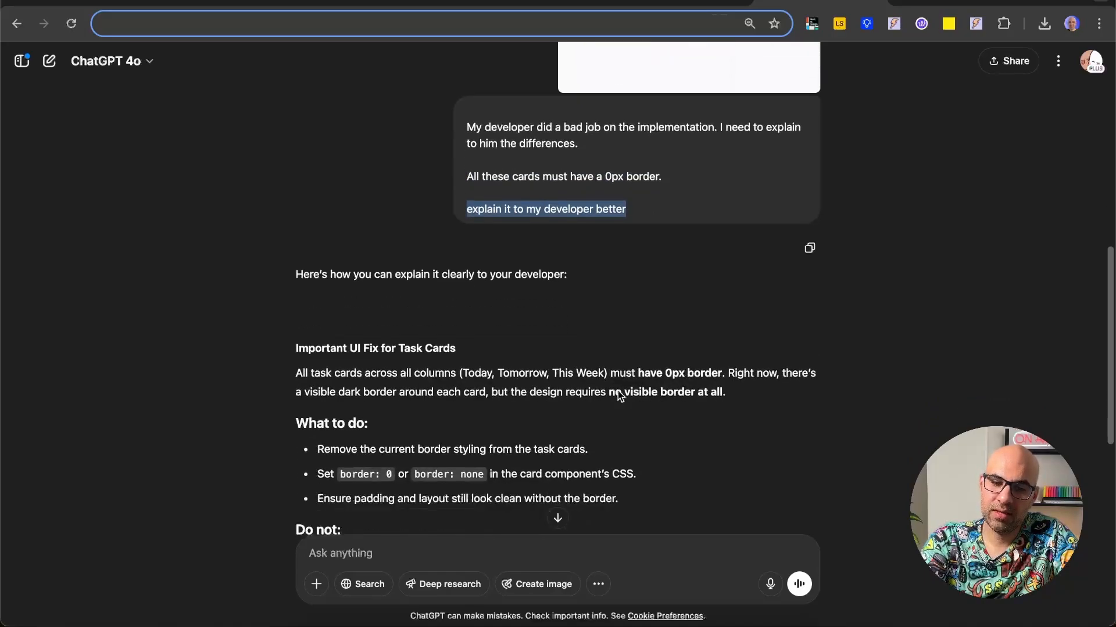
scroll(578, 409, down, 1)
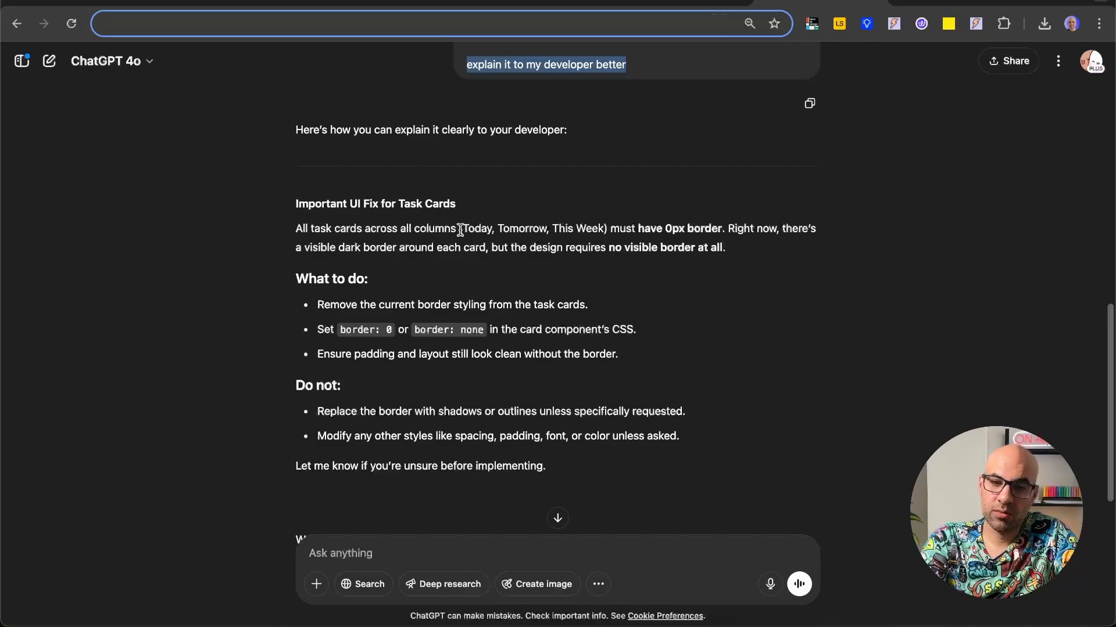
drag(627, 228, 772, 273)
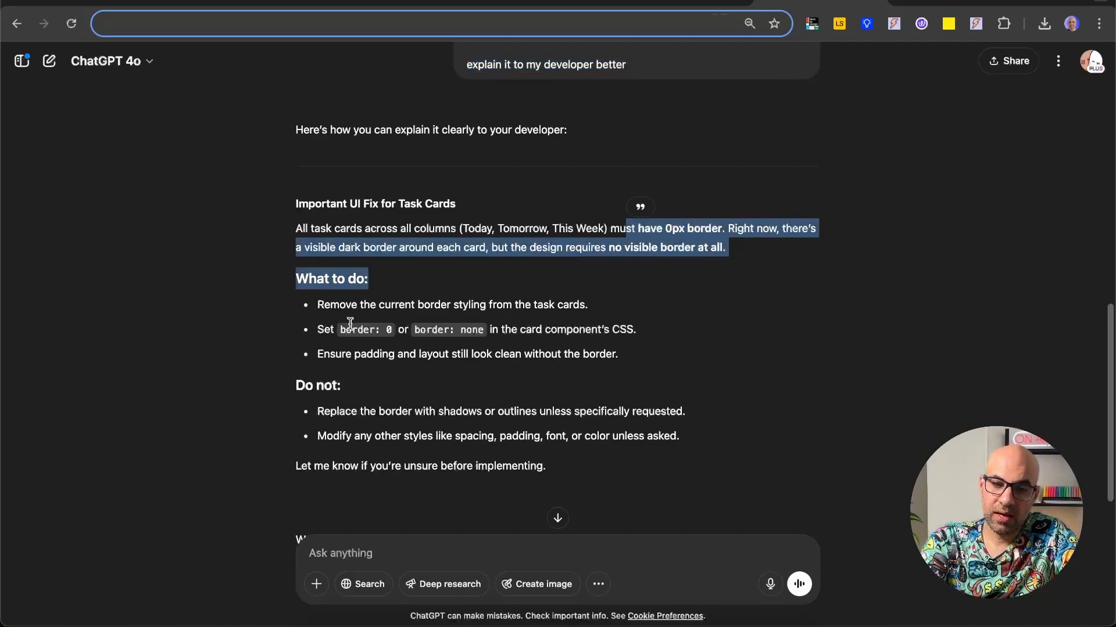
drag(307, 279, 669, 360)
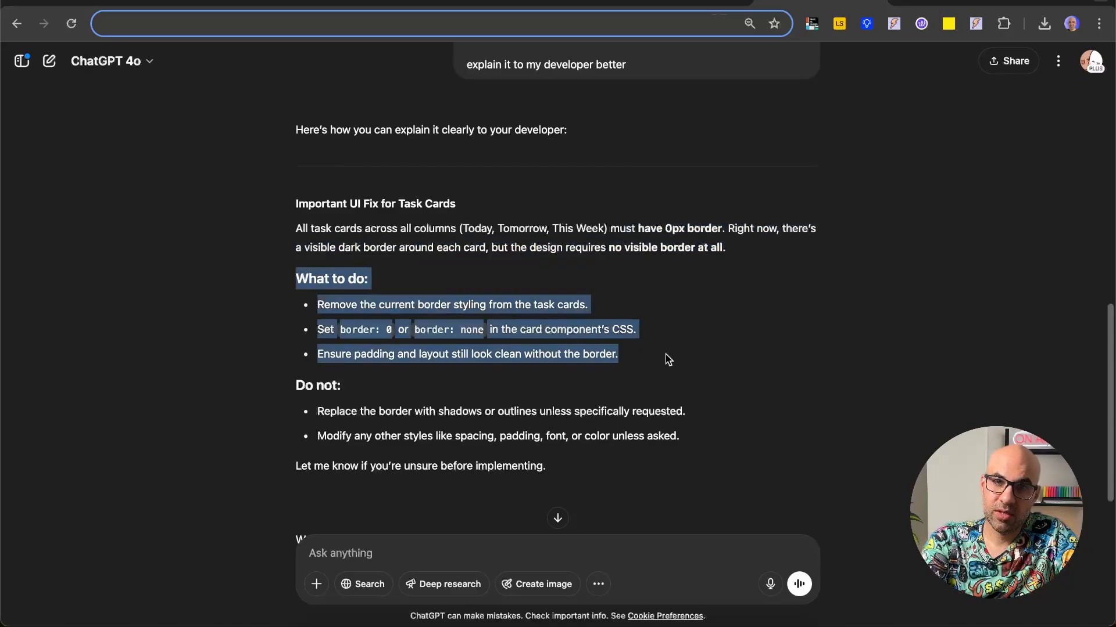
drag(562, 437, 335, 355)
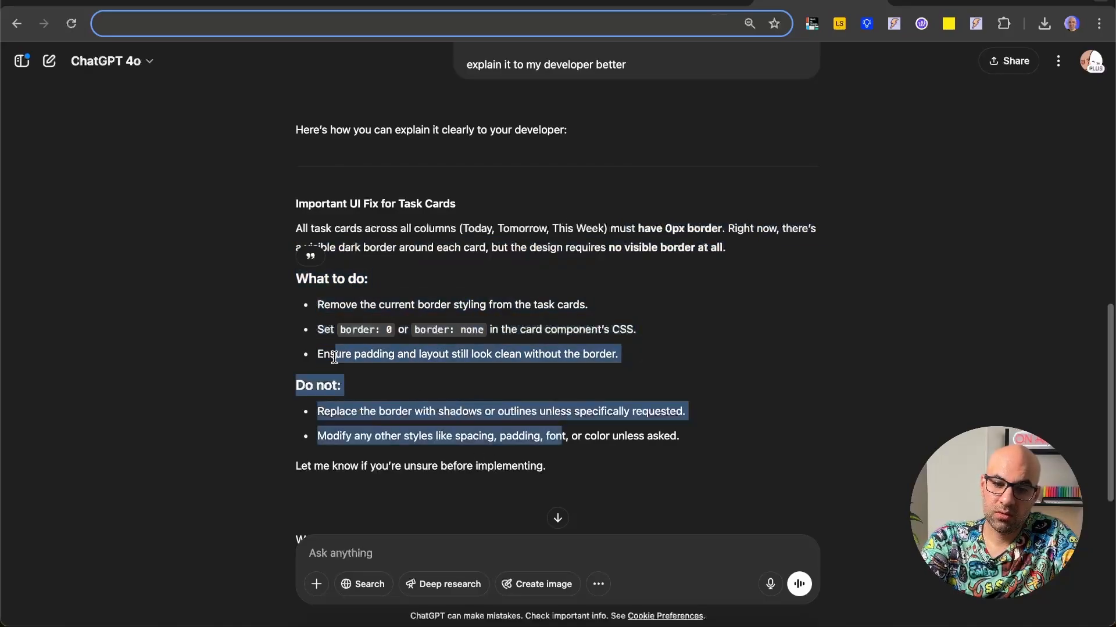
Step: Copy ChatGPT's "Important UI Fix for Task Cards" text and submit it in Anima Playground in place of the existing prompt for the selected card
drag(560, 462, 292, 203)
click(511, 6)
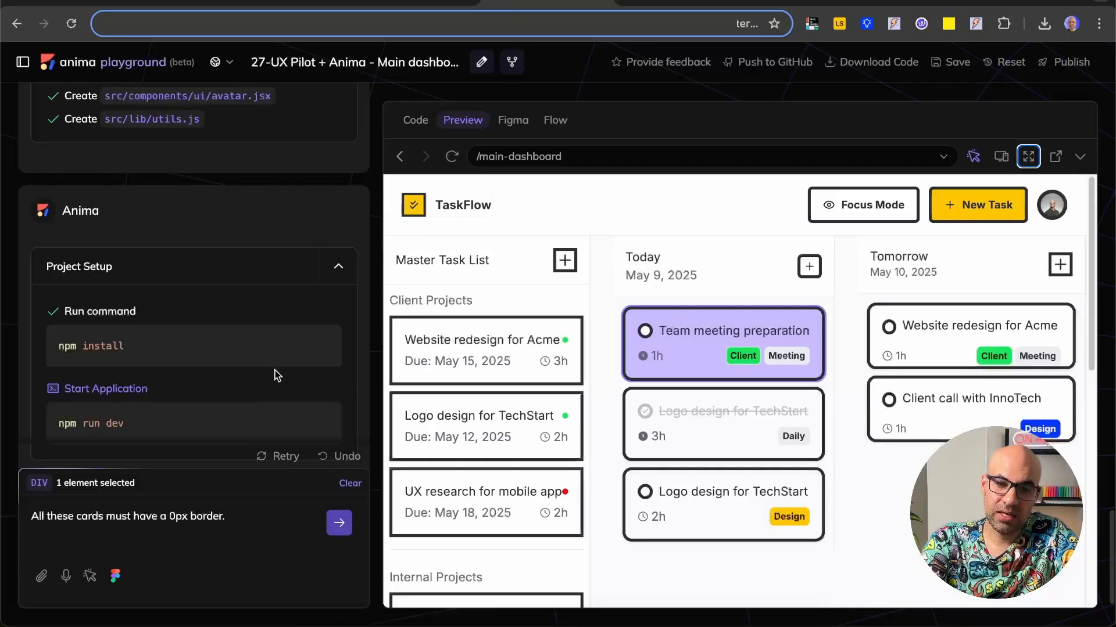
triple_click(202, 522)
key(ctrl+v)
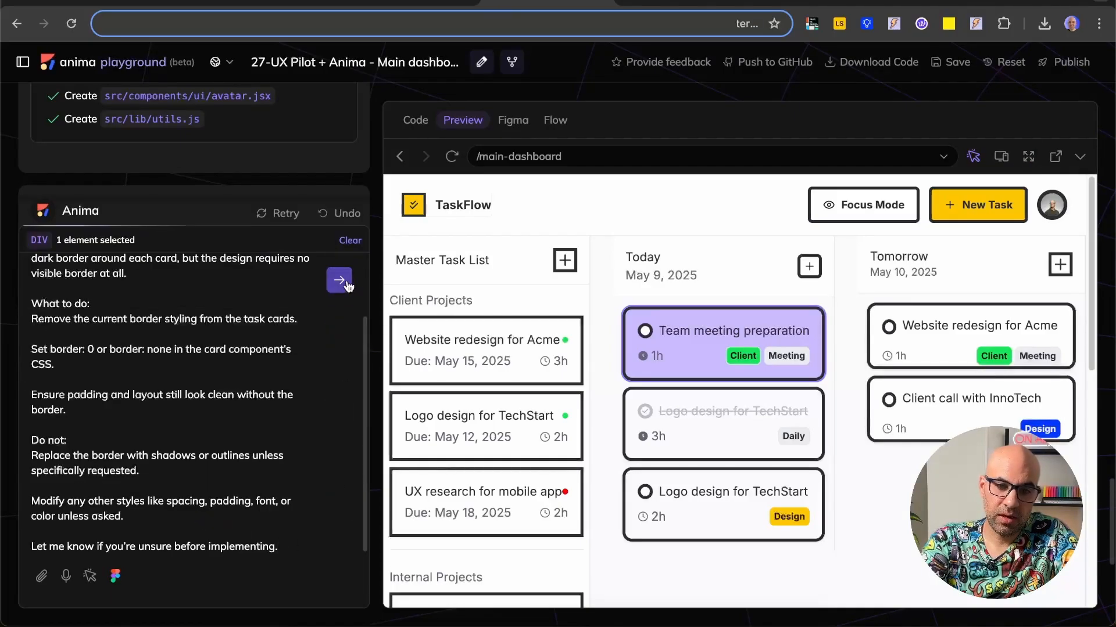
key(Return)
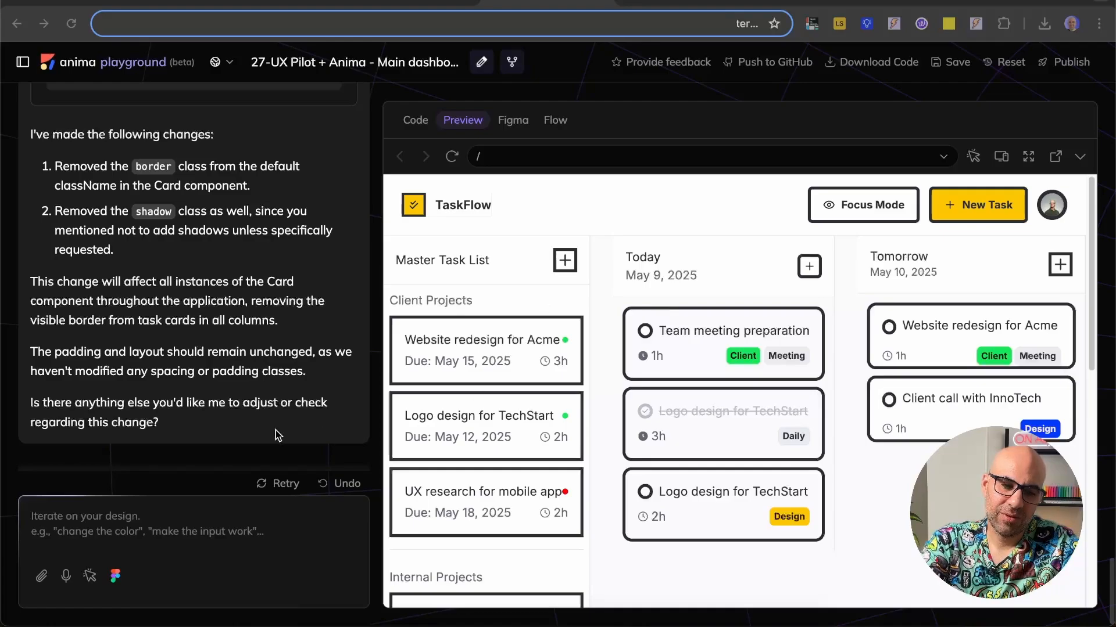
Step: Submit the prompt asking for 0px border radius on task cards across the entire app, and test Today's "Logo design for TechStart" card in the preview
click(126, 514)
key(ctrl+v)
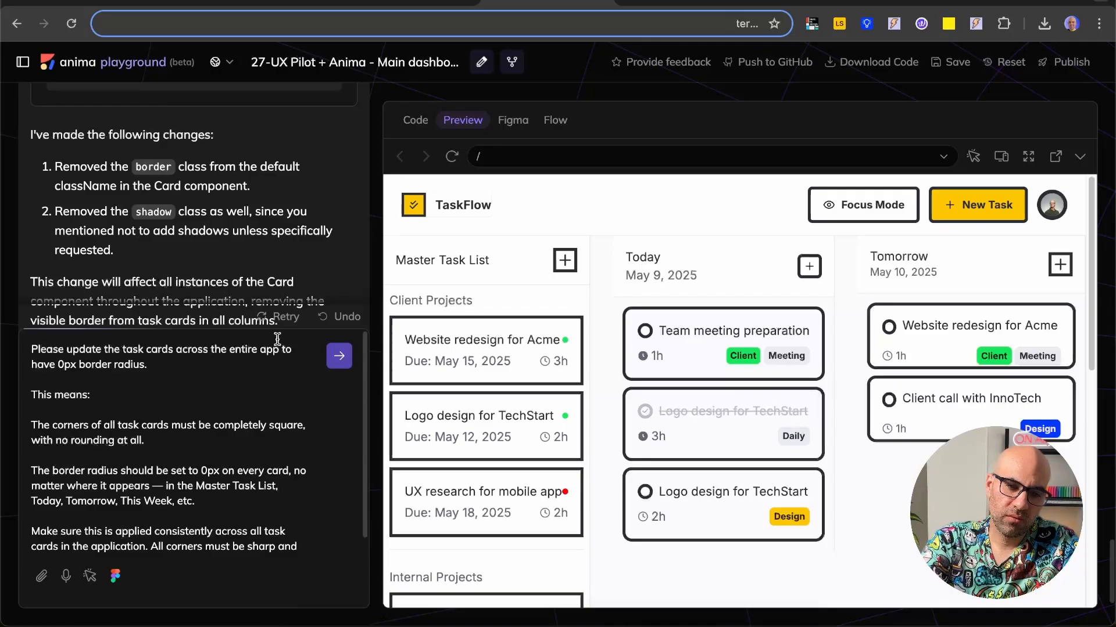
click(339, 356)
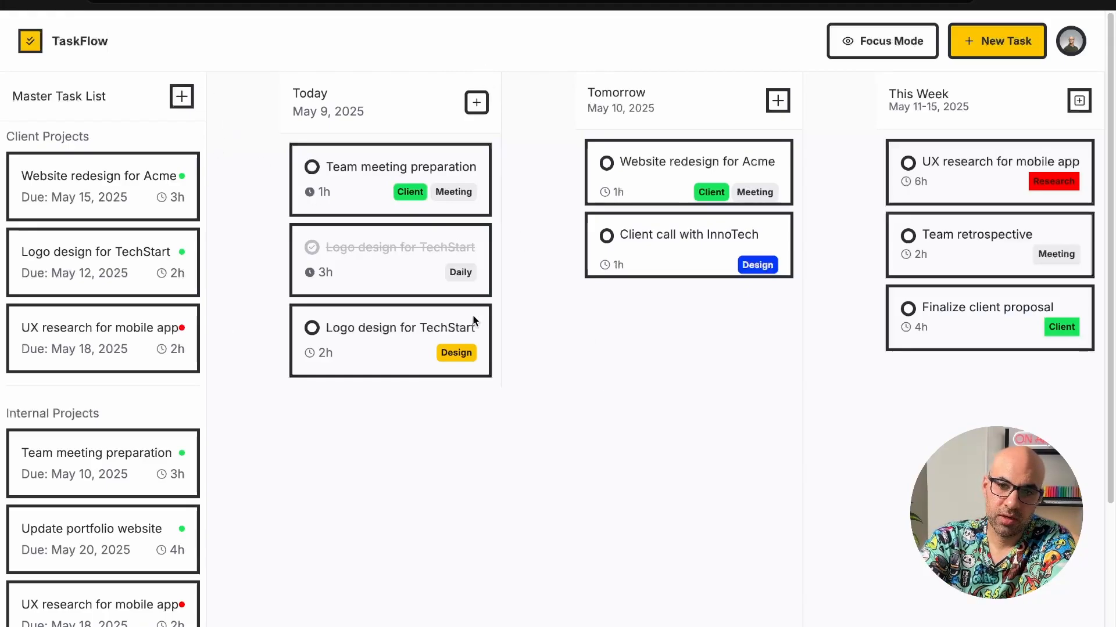
click(387, 332)
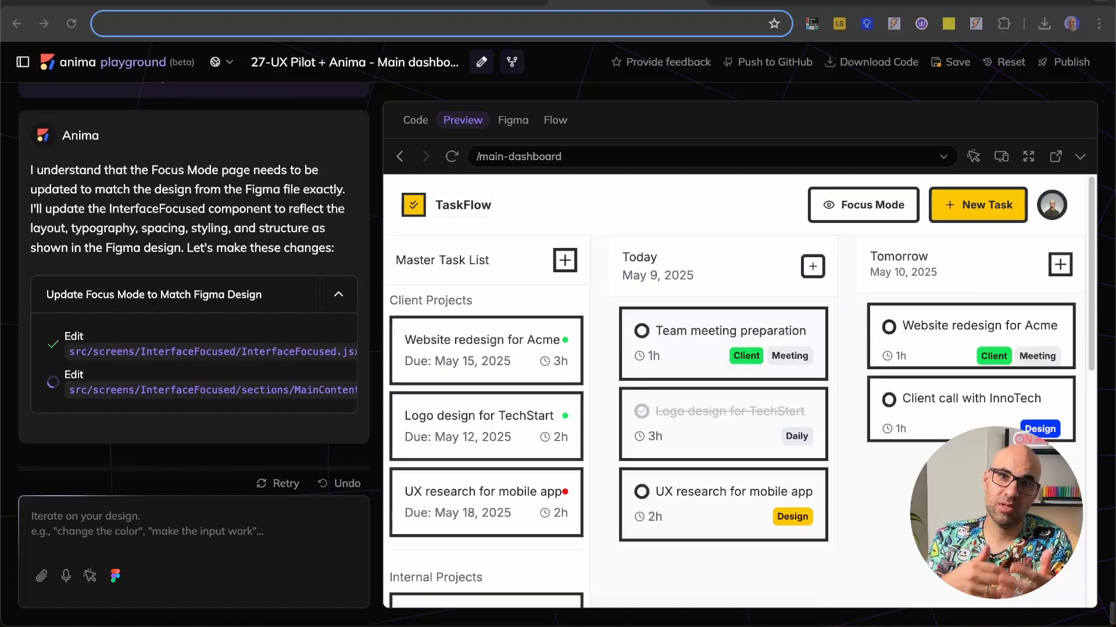
Step: Review the chat's popup modal request for task details, Anima's reply, and the terminal and preview error fixes that follow
scroll(58, 174, up, 5)
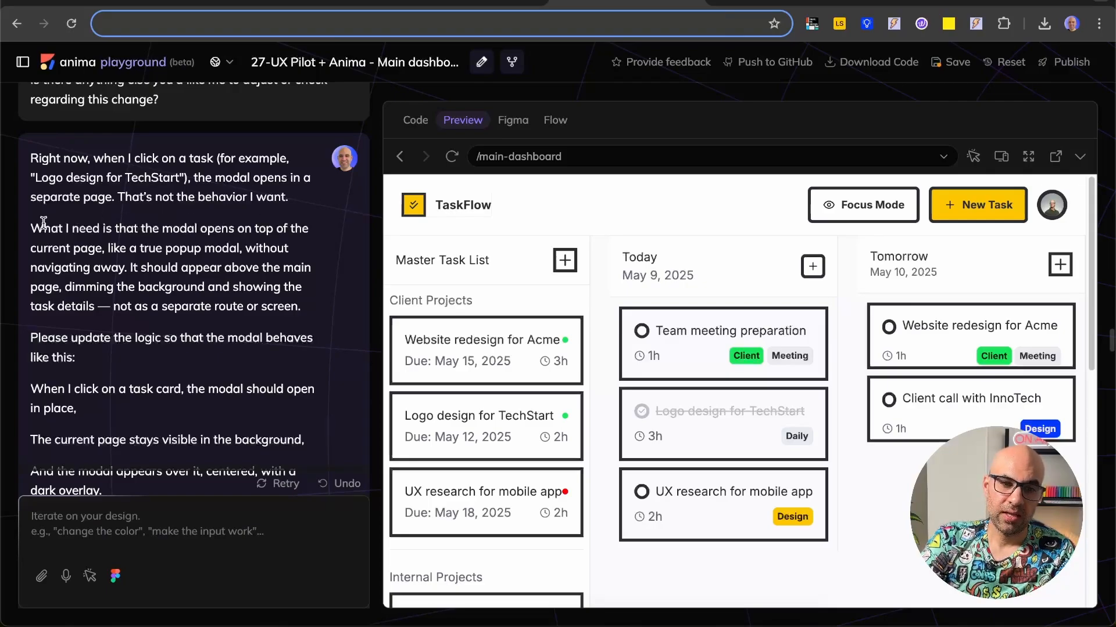
drag(43, 224, 266, 407)
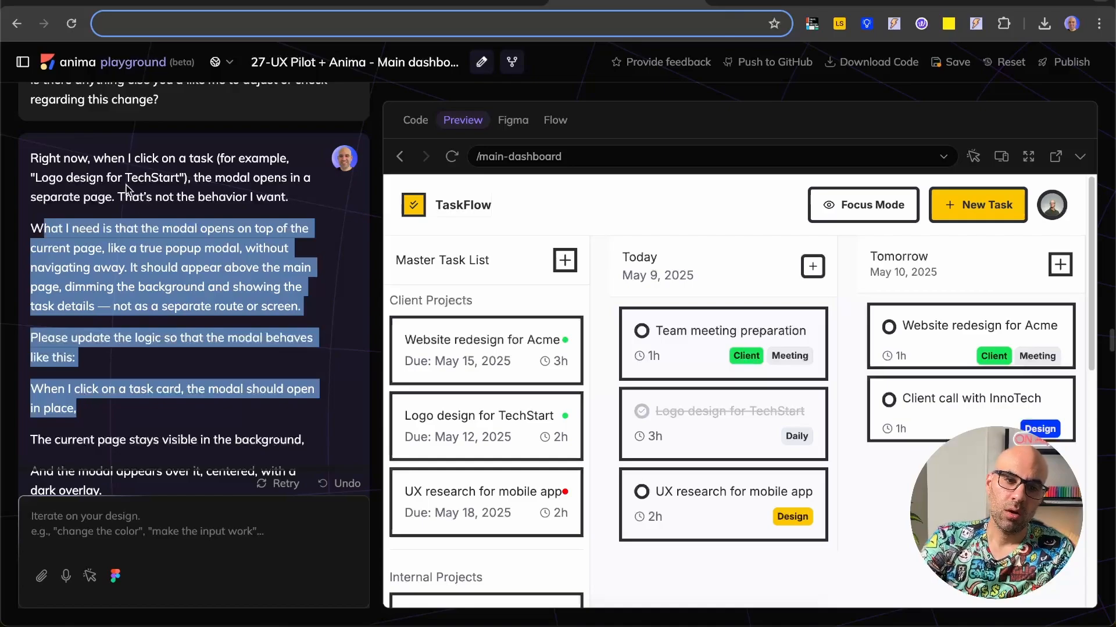
drag(97, 178, 249, 367)
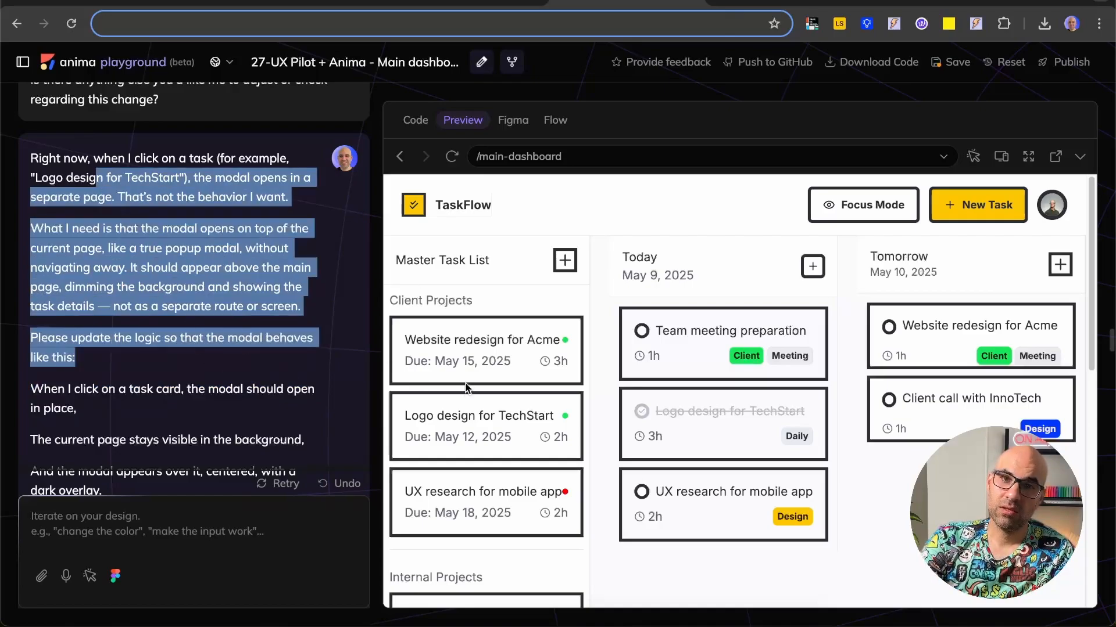
scroll(235, 369, down, 1)
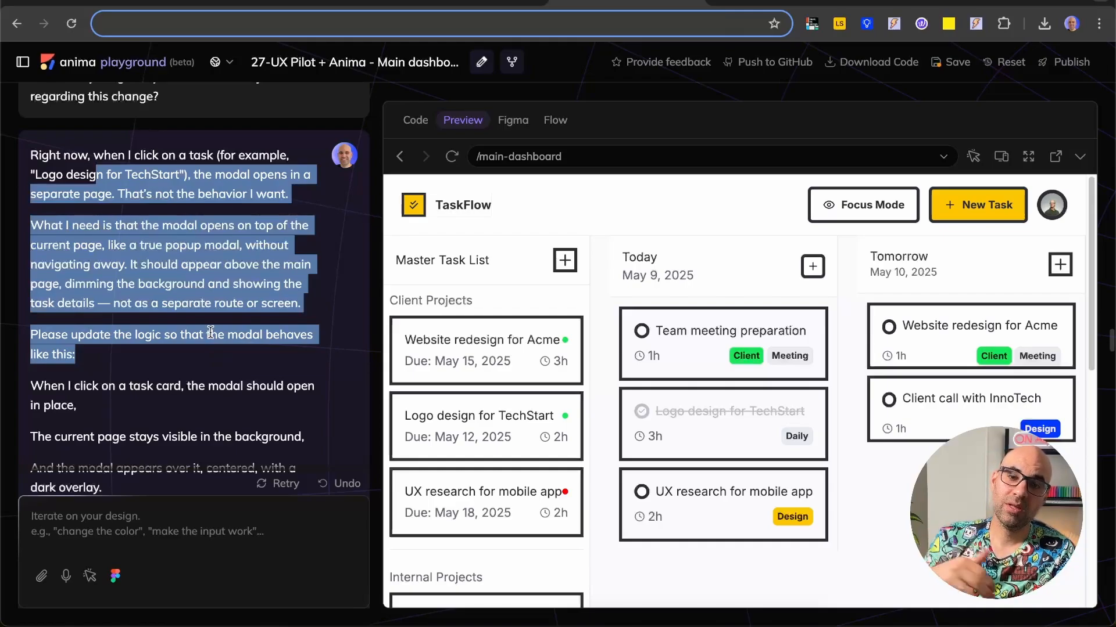
scroll(210, 333, down, 15)
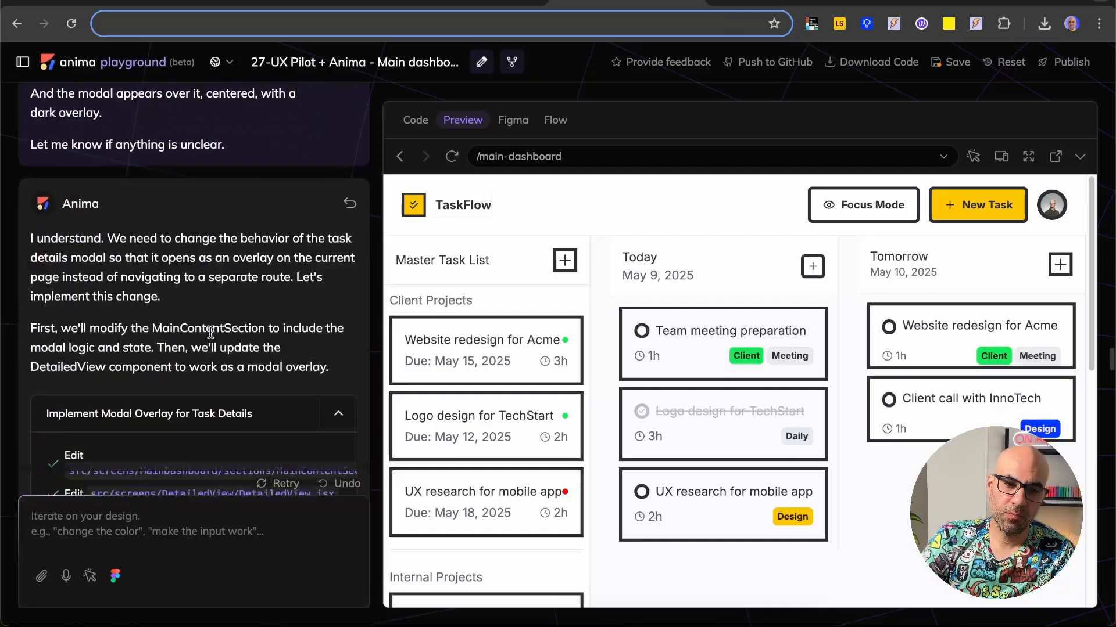
scroll(211, 332, down, 15)
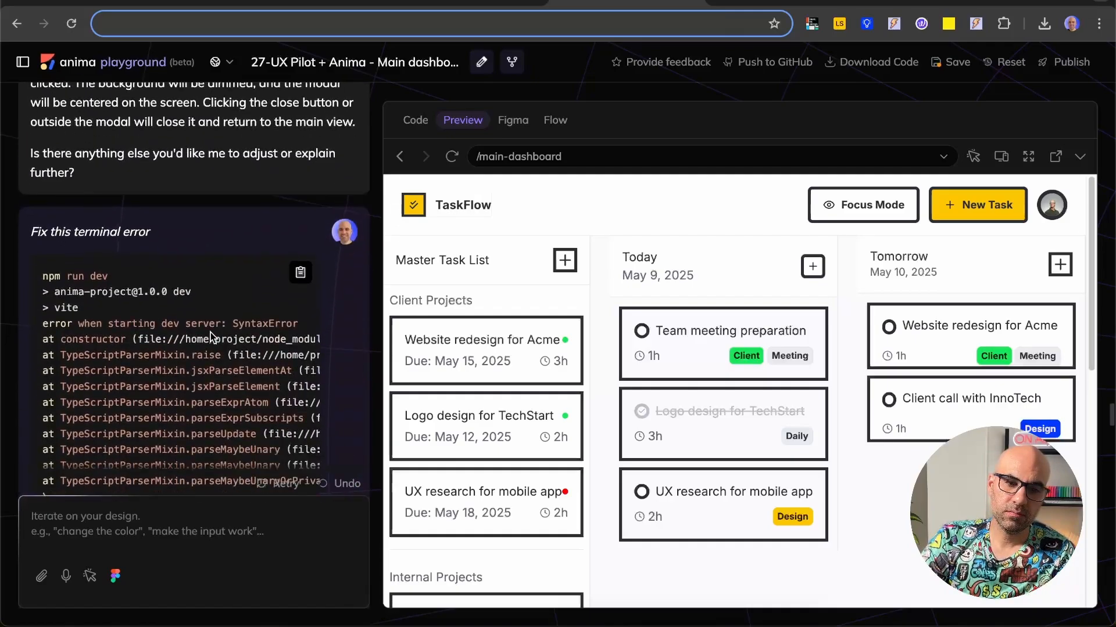
scroll(210, 333, up, 1)
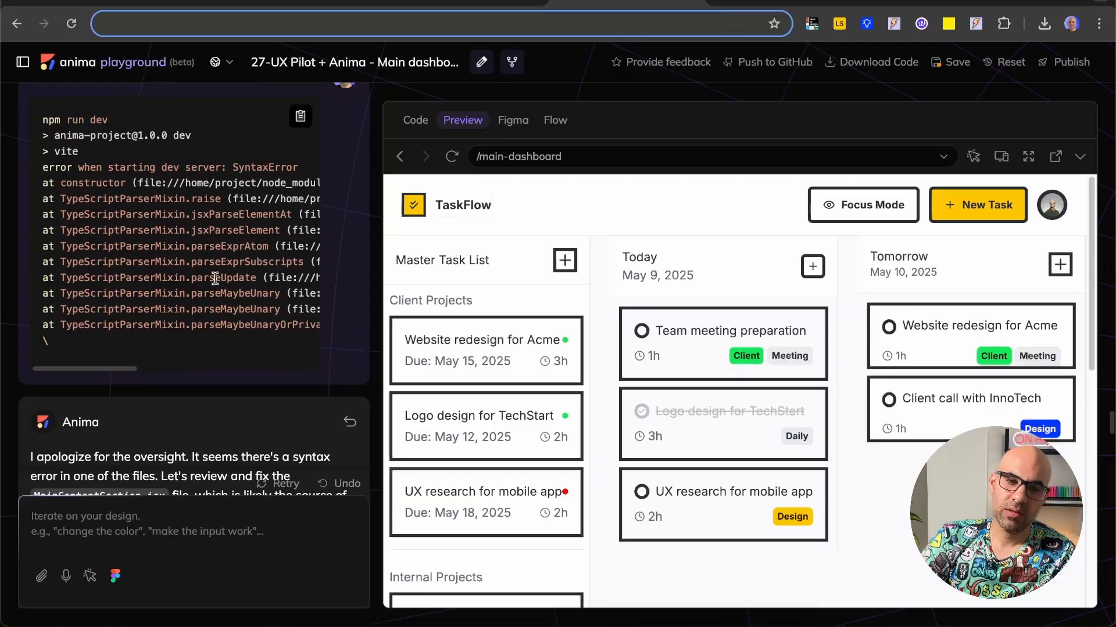
scroll(217, 283, down, 12)
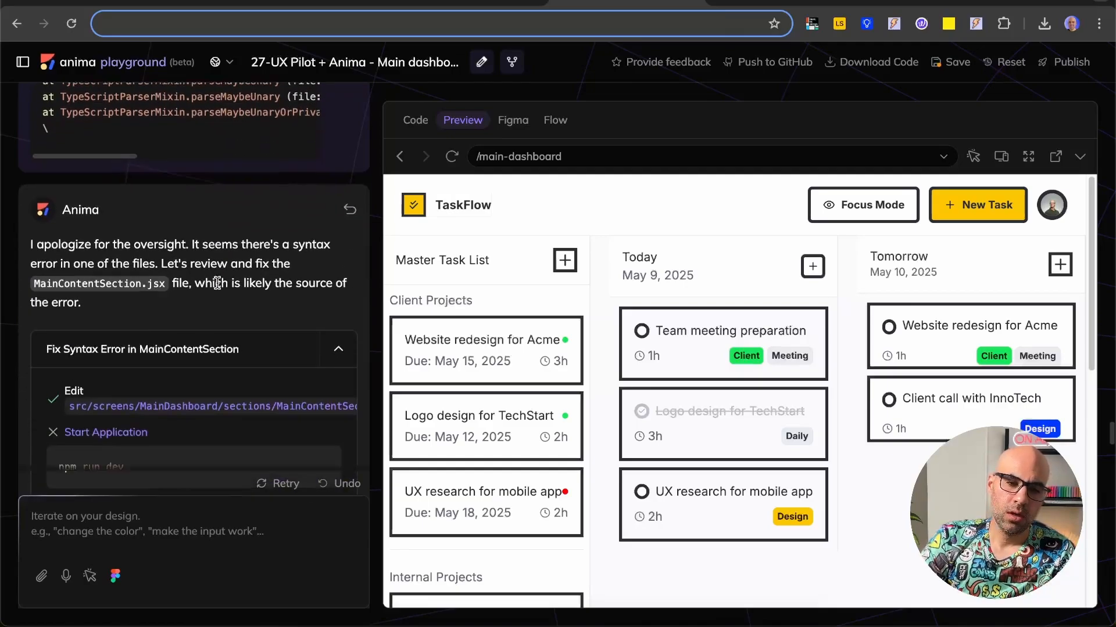
scroll(220, 288, down, 7)
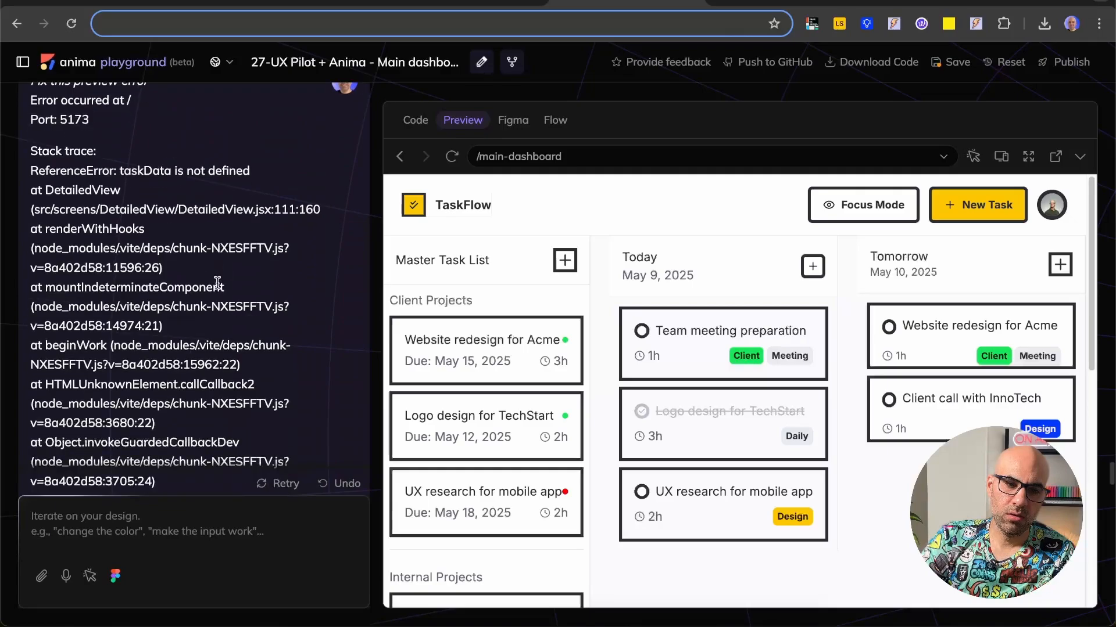
scroll(197, 339, up, 4)
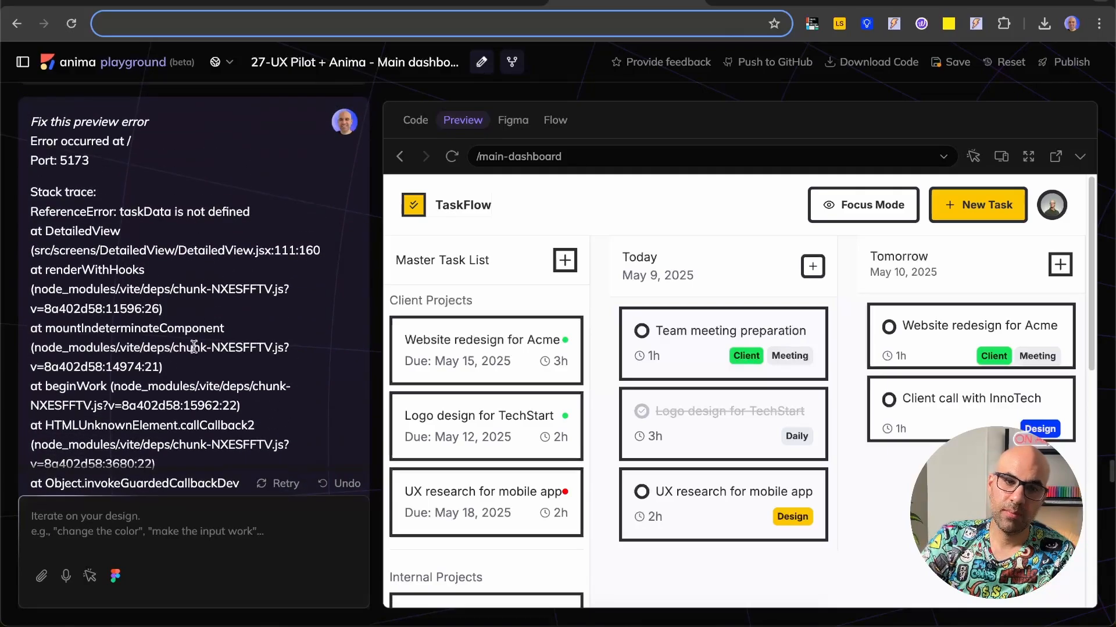
scroll(196, 340, down, 10)
scroll(197, 347, down, 12)
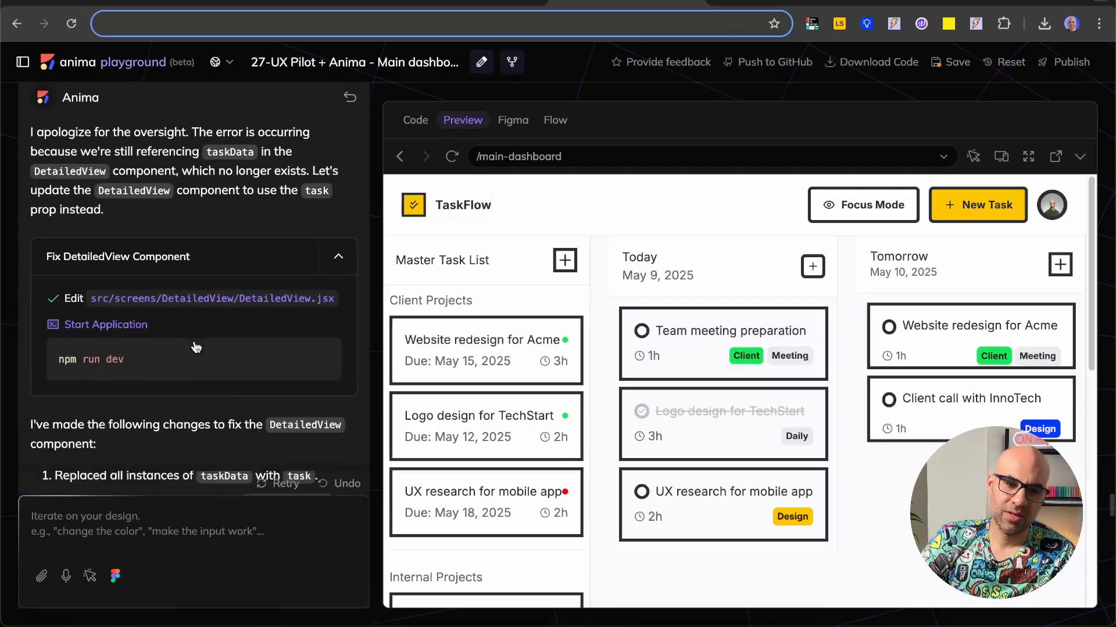
Step: Read the prompt for a dynamic modal that works for every task, Anima's reply, and the request to match Focus Mode to the Figma design
scroll(194, 340, down, 5)
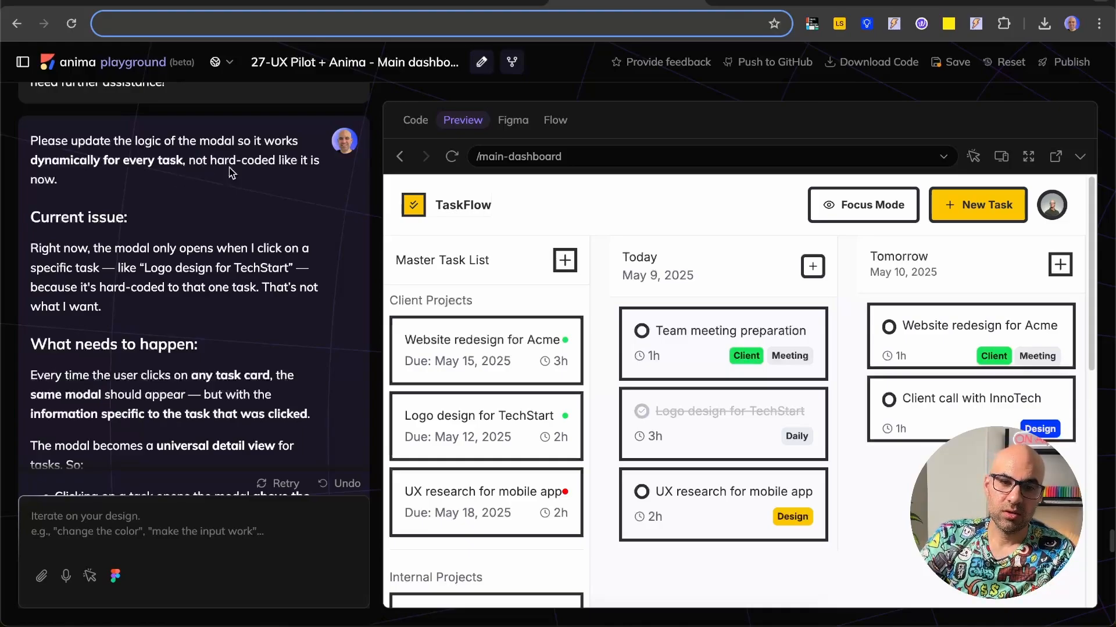
scroll(99, 229, down, 1)
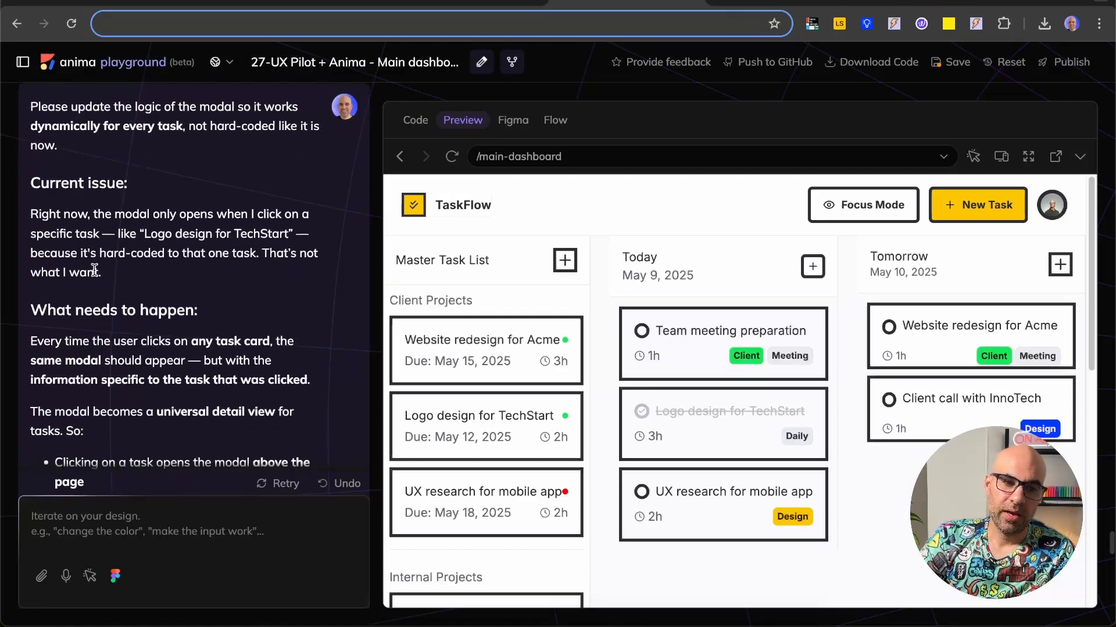
drag(38, 213, 158, 285)
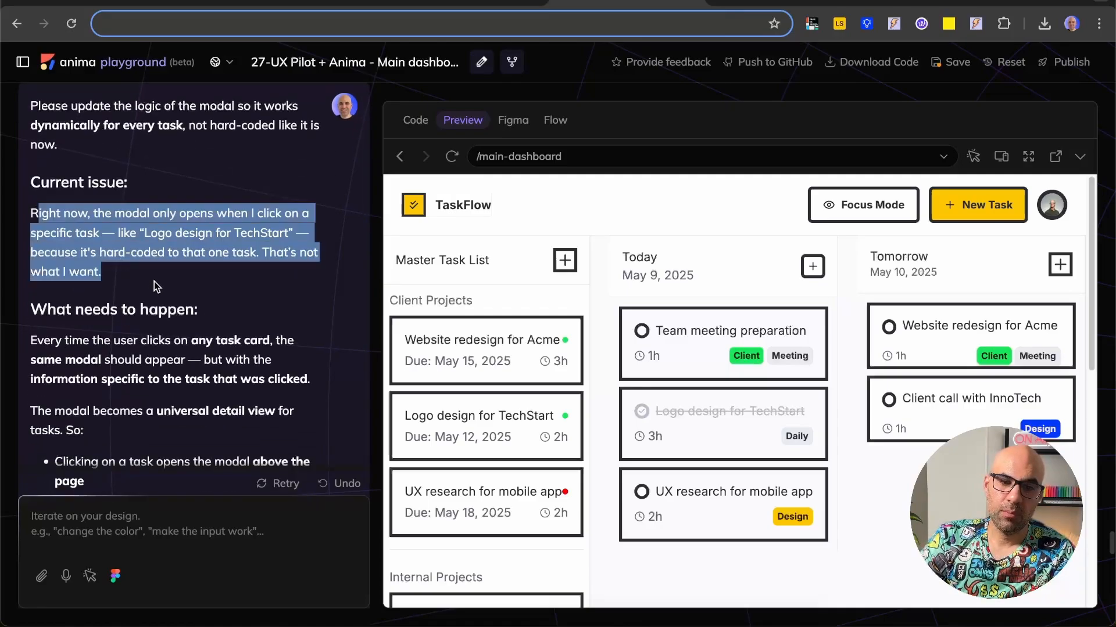
scroll(198, 234, down, 2)
drag(122, 241, 157, 423)
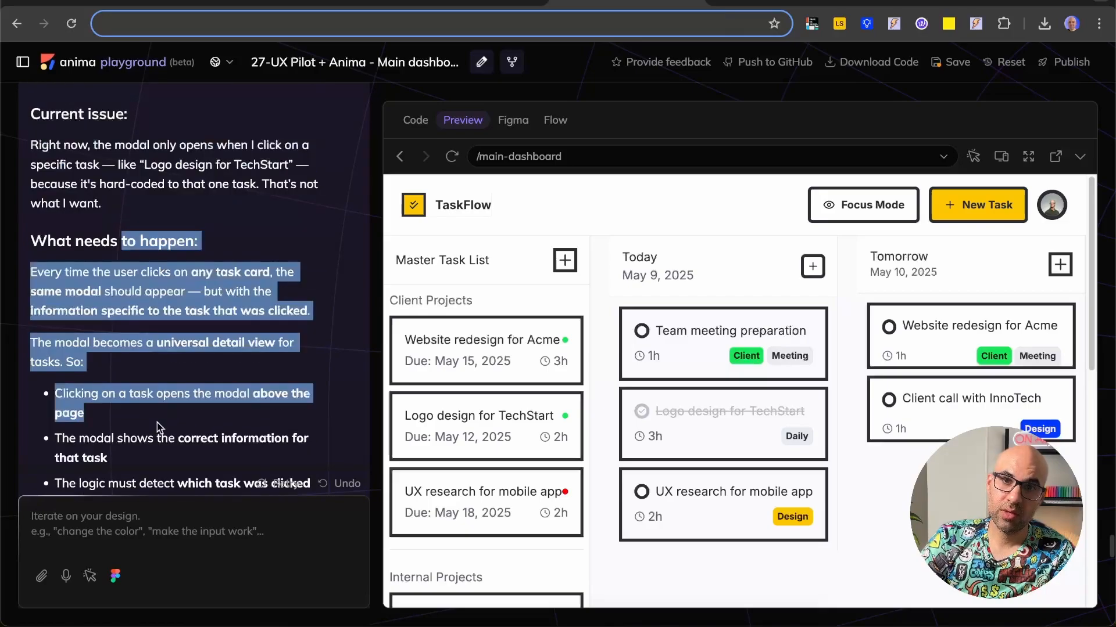
scroll(156, 423, down, 5)
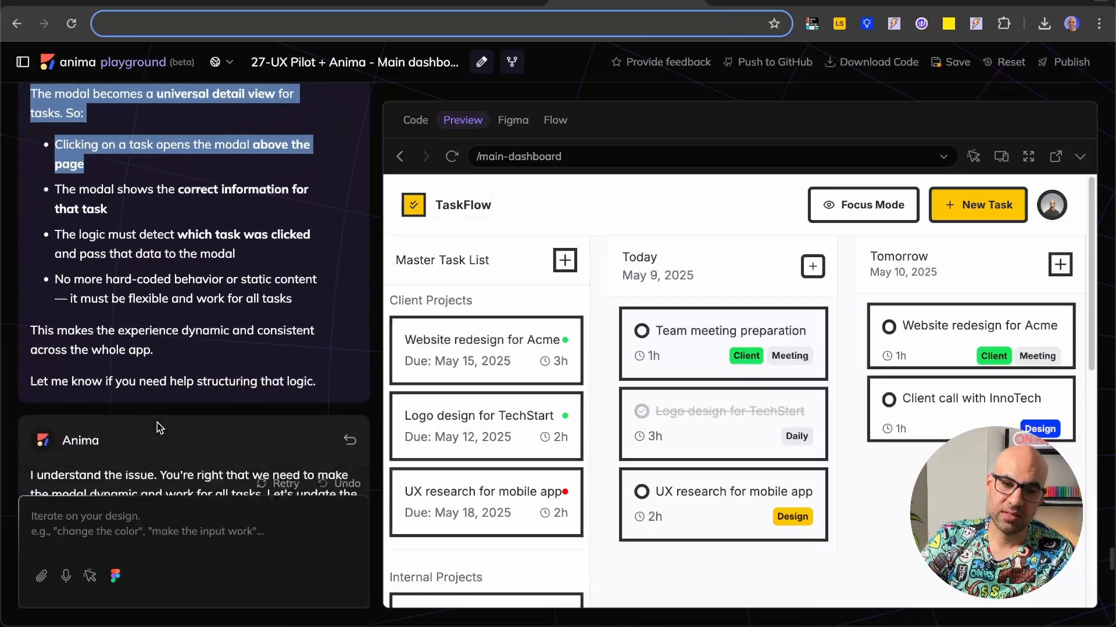
scroll(196, 394, down, 7)
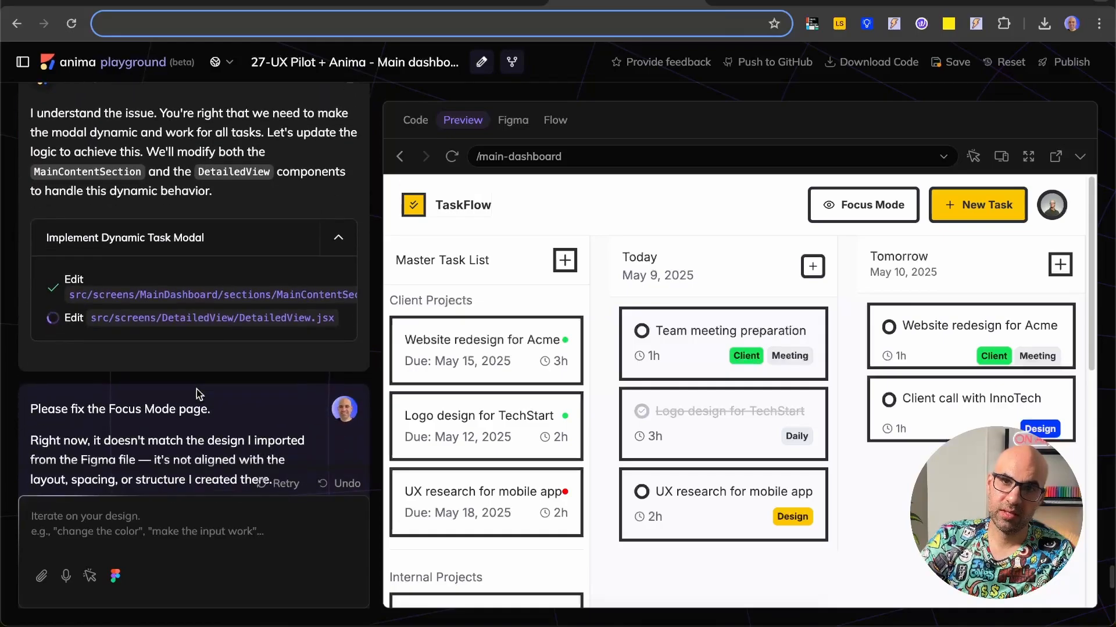
scroll(196, 394, down, 5)
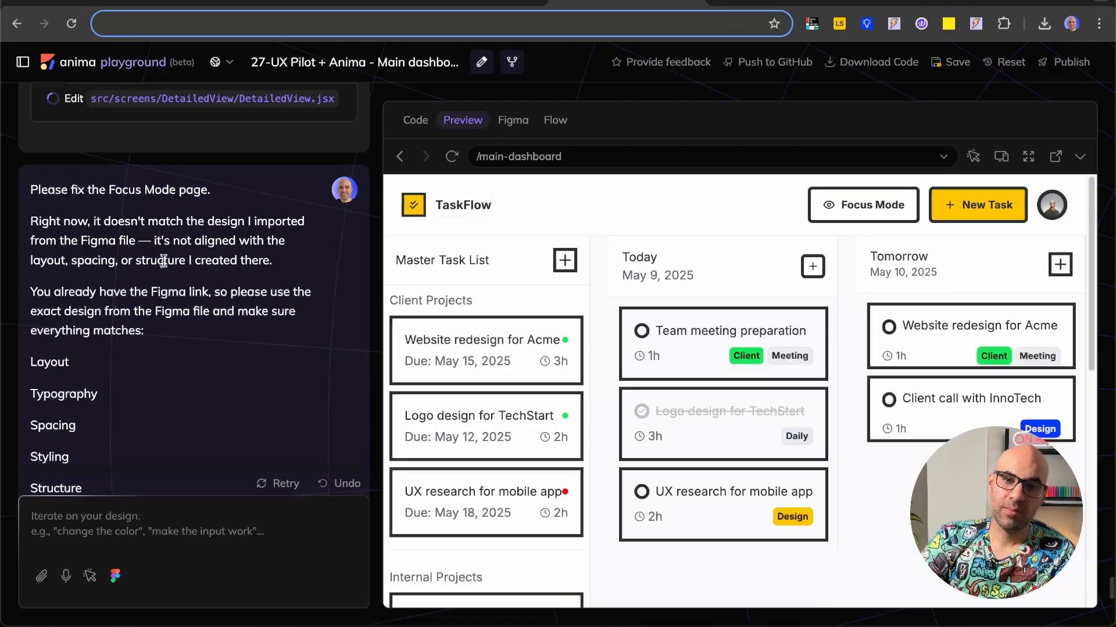
Step: Load the project's screen flow diagram and examine how the MainDashboard, InterfaceFocused and DetailedView screens connect
click(556, 120)
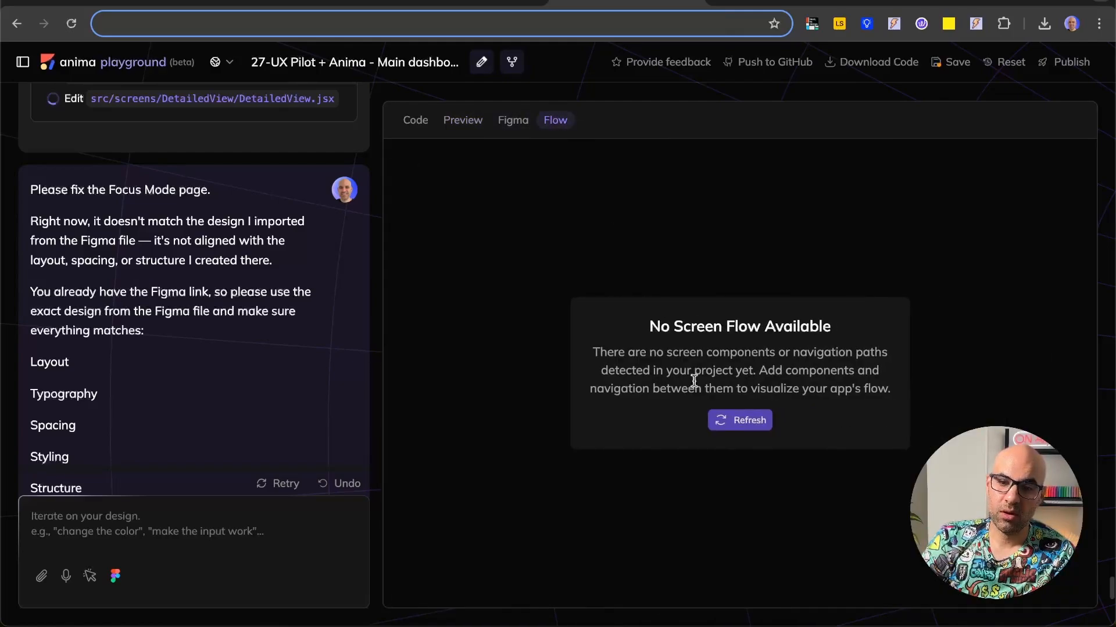
click(734, 423)
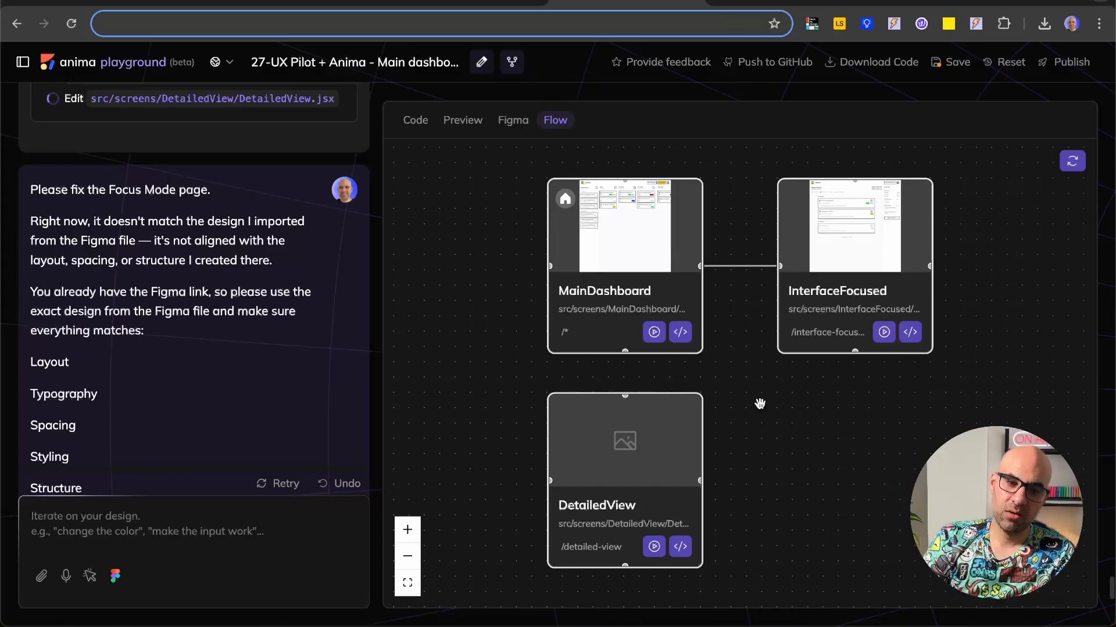
mouse_move(567, 418)
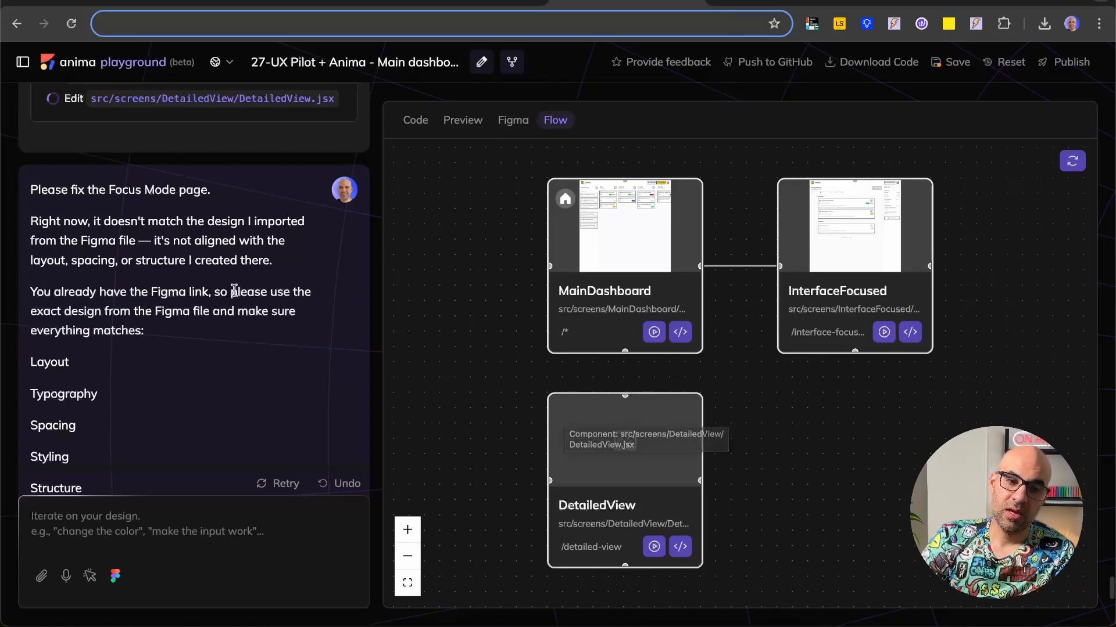
Step: Read the rest of the Focus Mode fix request in the chat and open TaskFlow's Focus Mode page in the live preview
scroll(232, 294, down, 2)
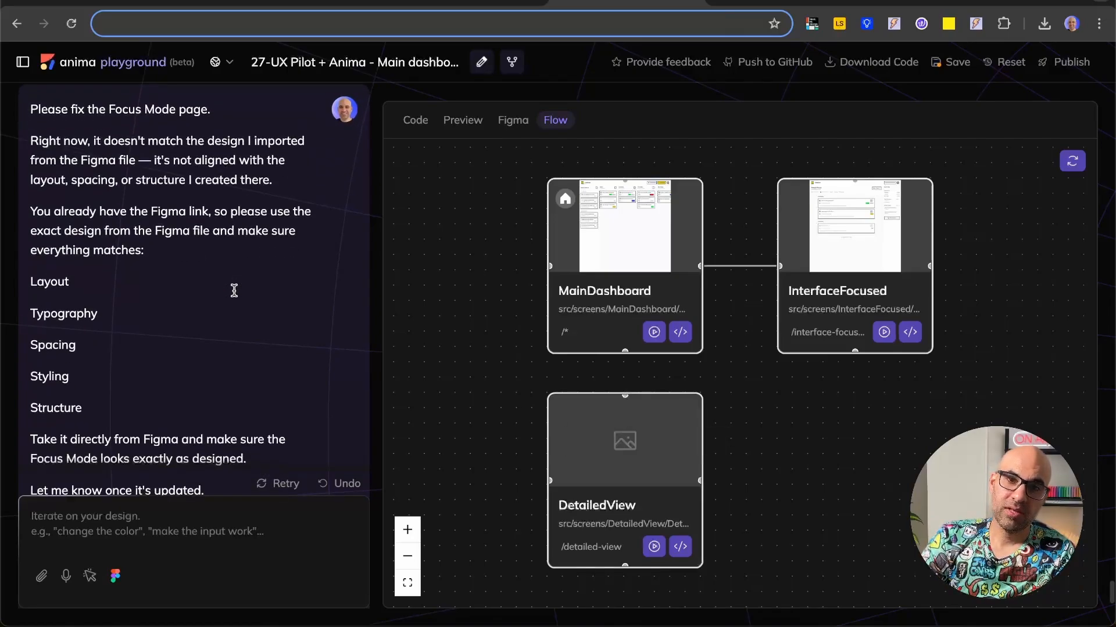
click(463, 121)
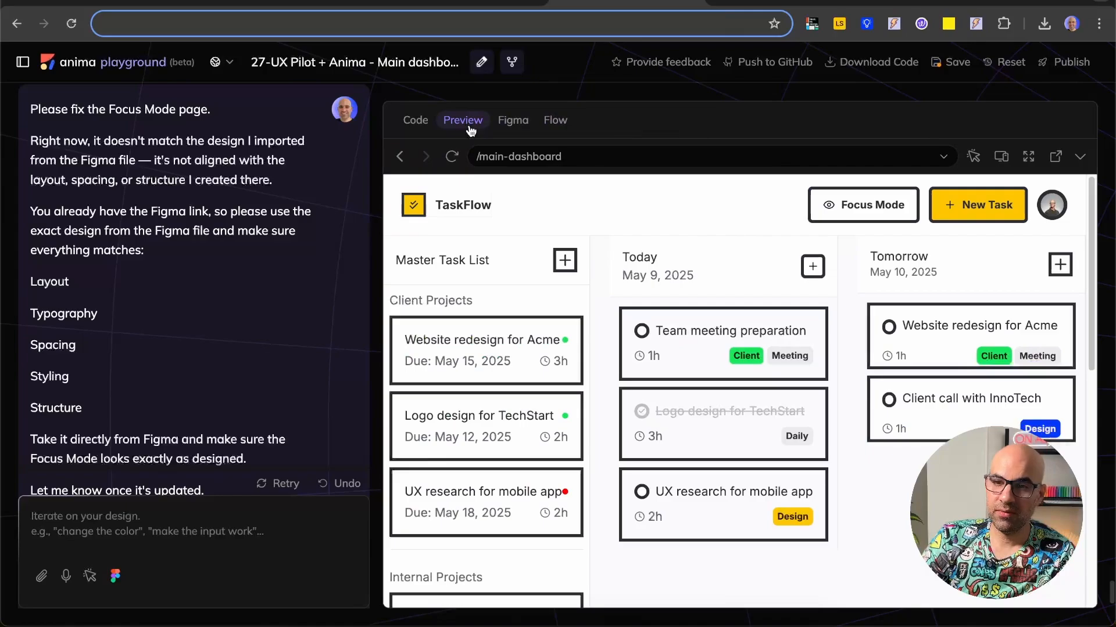
click(864, 204)
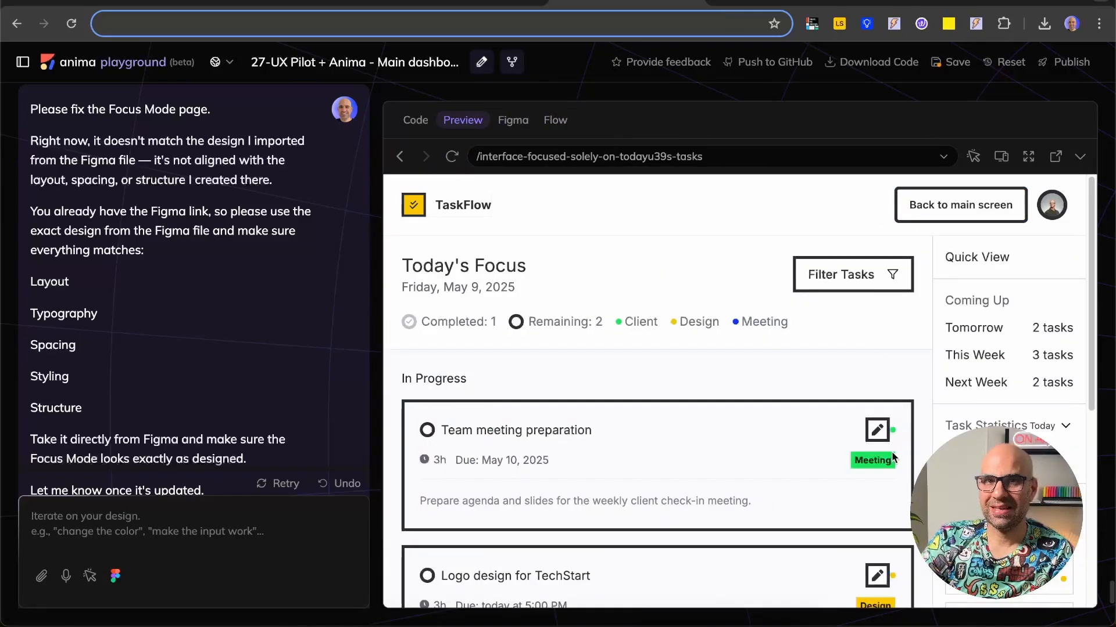